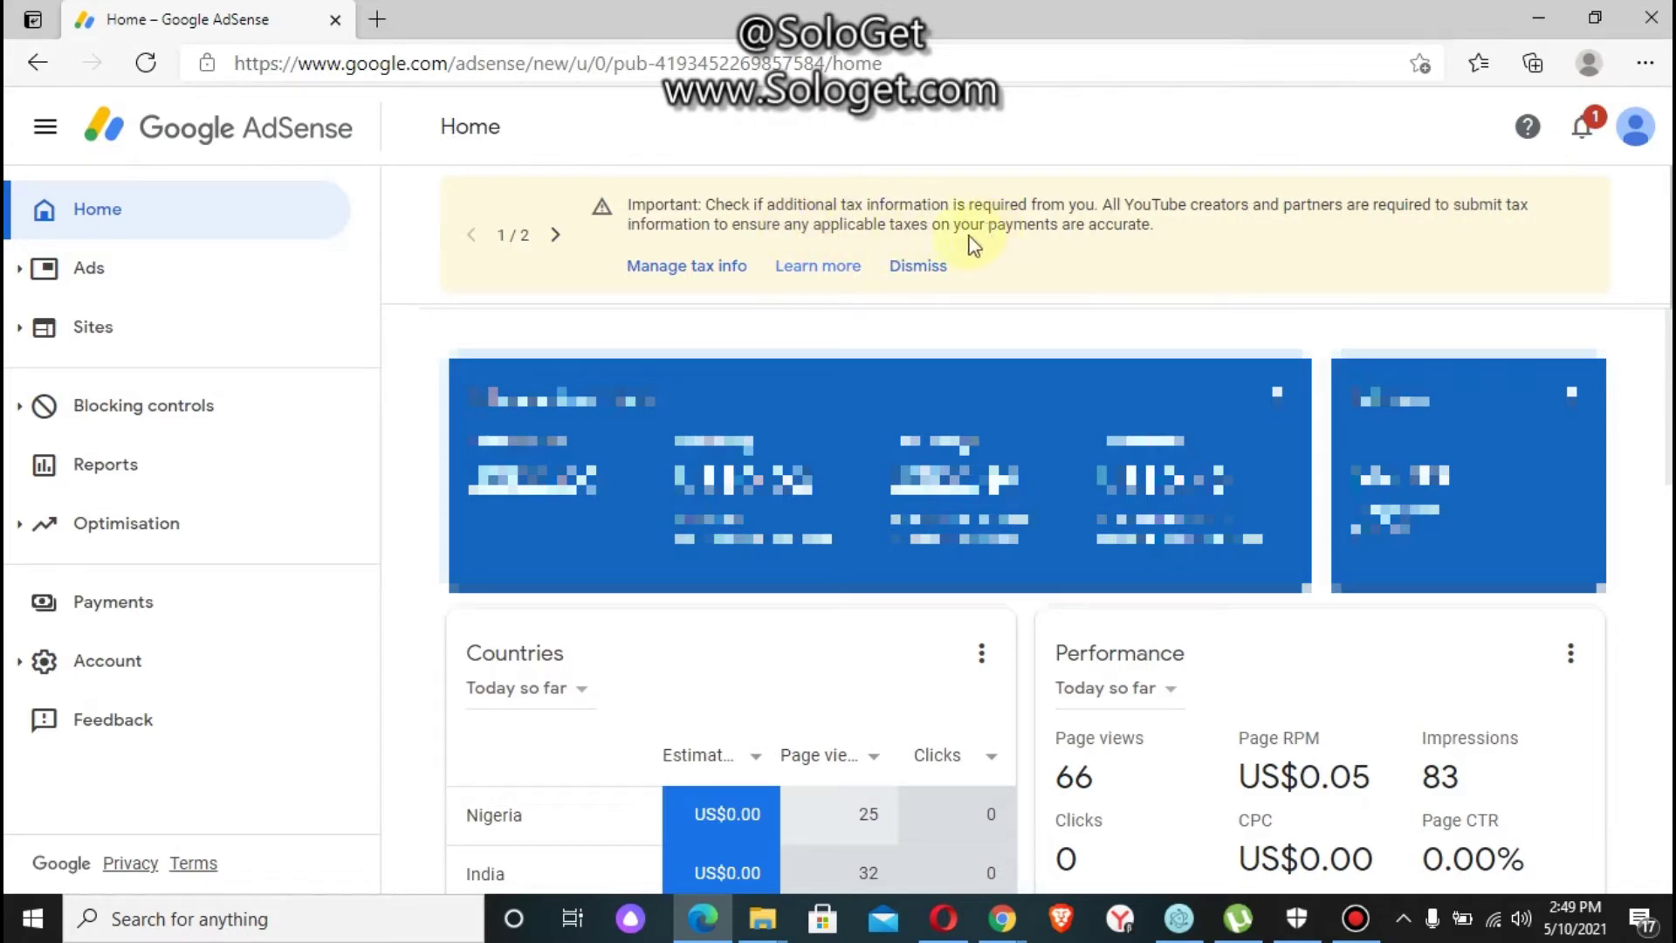
From the Manage tax info banner, start adding United States tax info
scroll(816, 309, down, 1)
scroll(810, 304, up, 1)
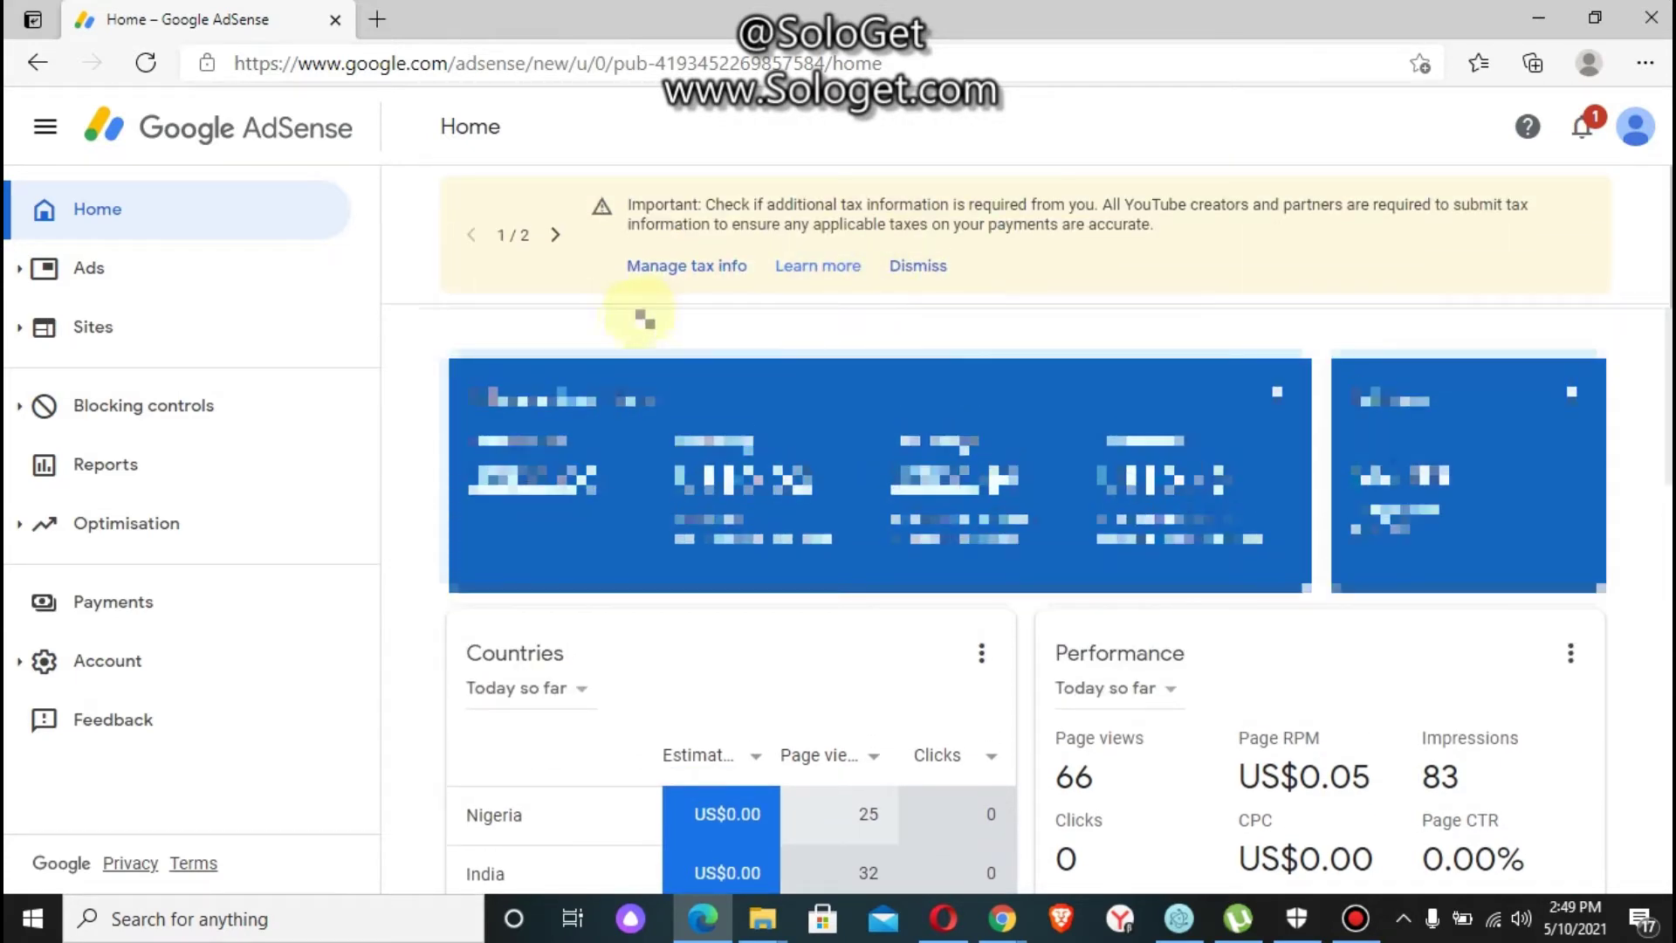
click(671, 281)
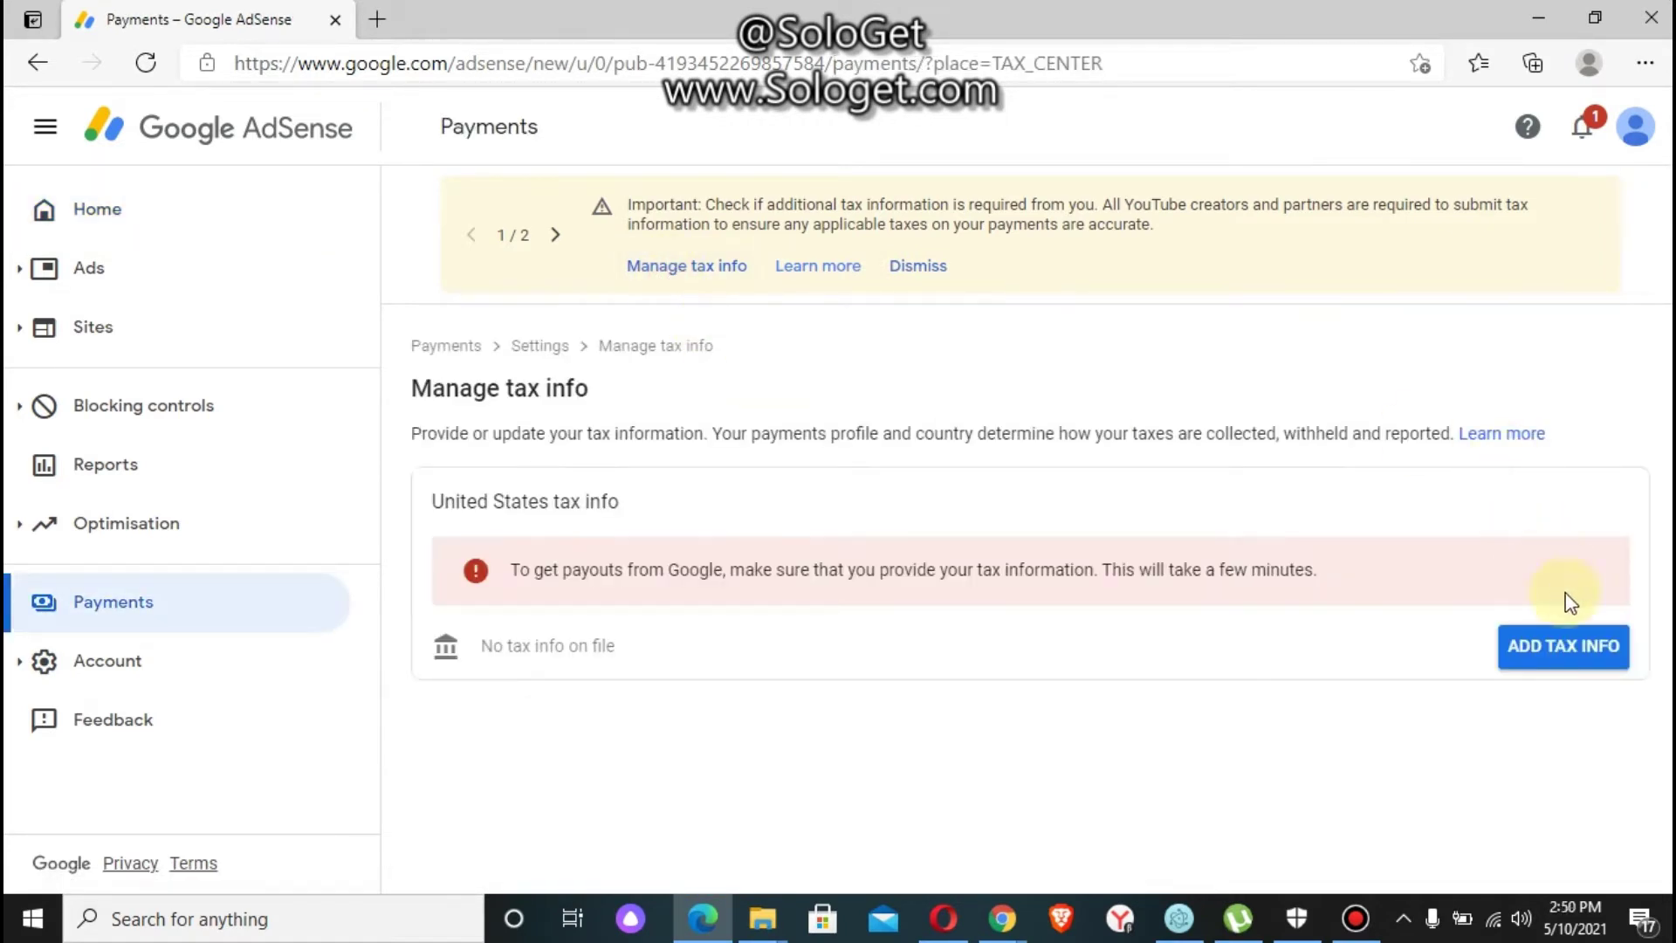
click(1568, 662)
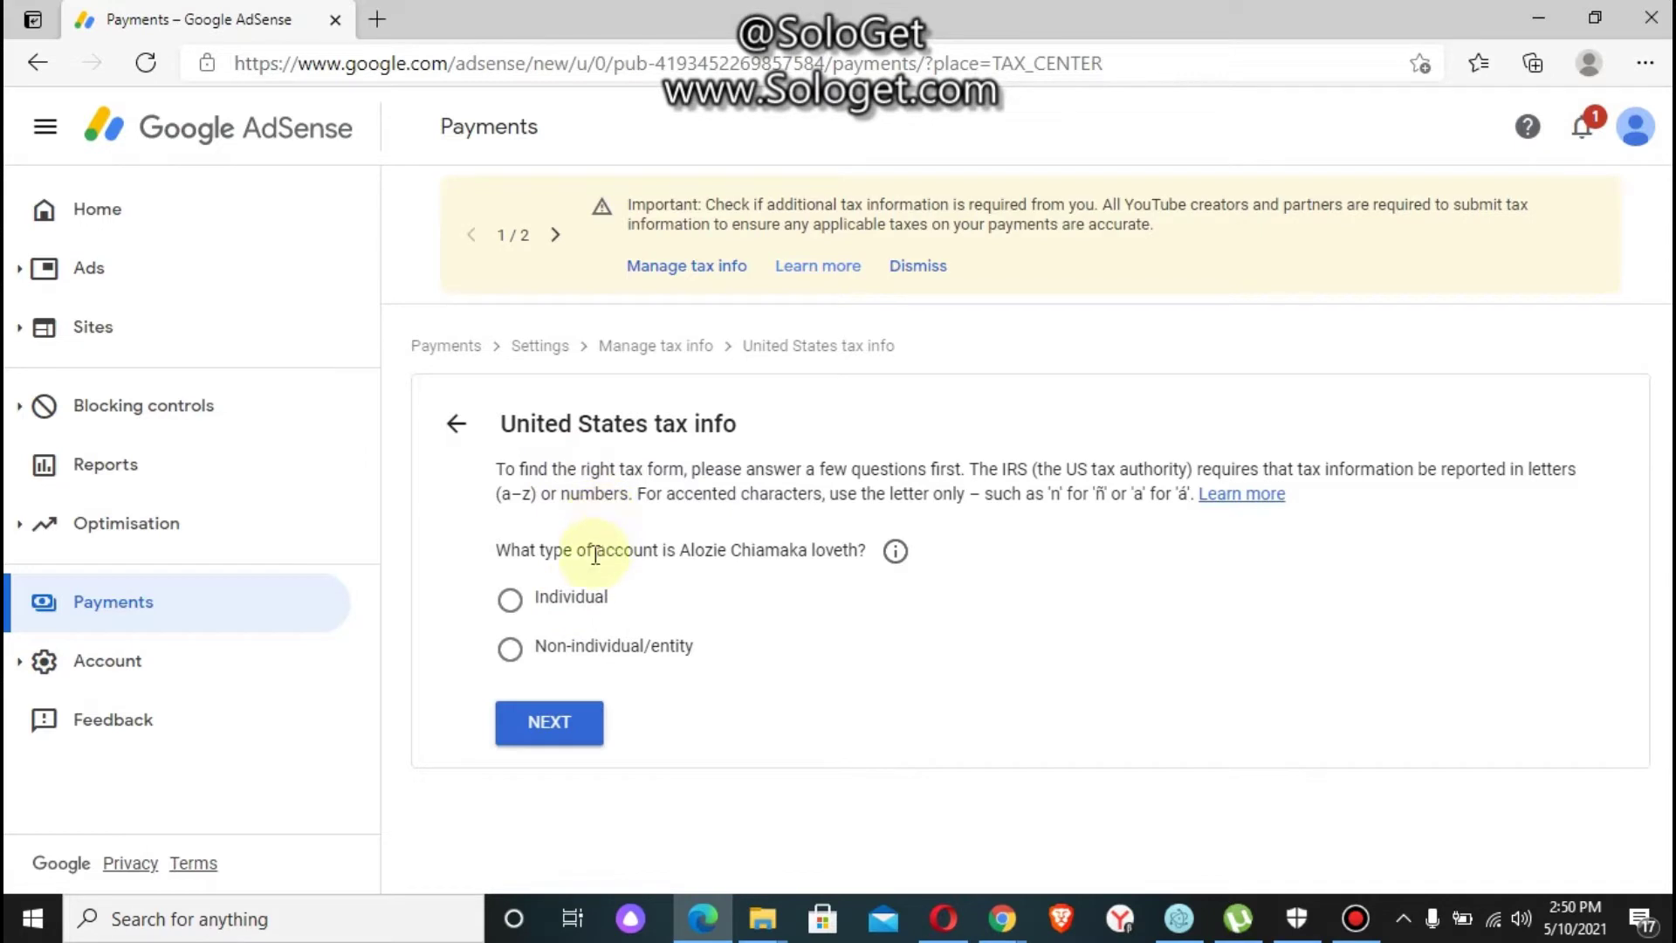
Declare an Individual, non-US-citizen account and start the W-8BEN form
click(506, 611)
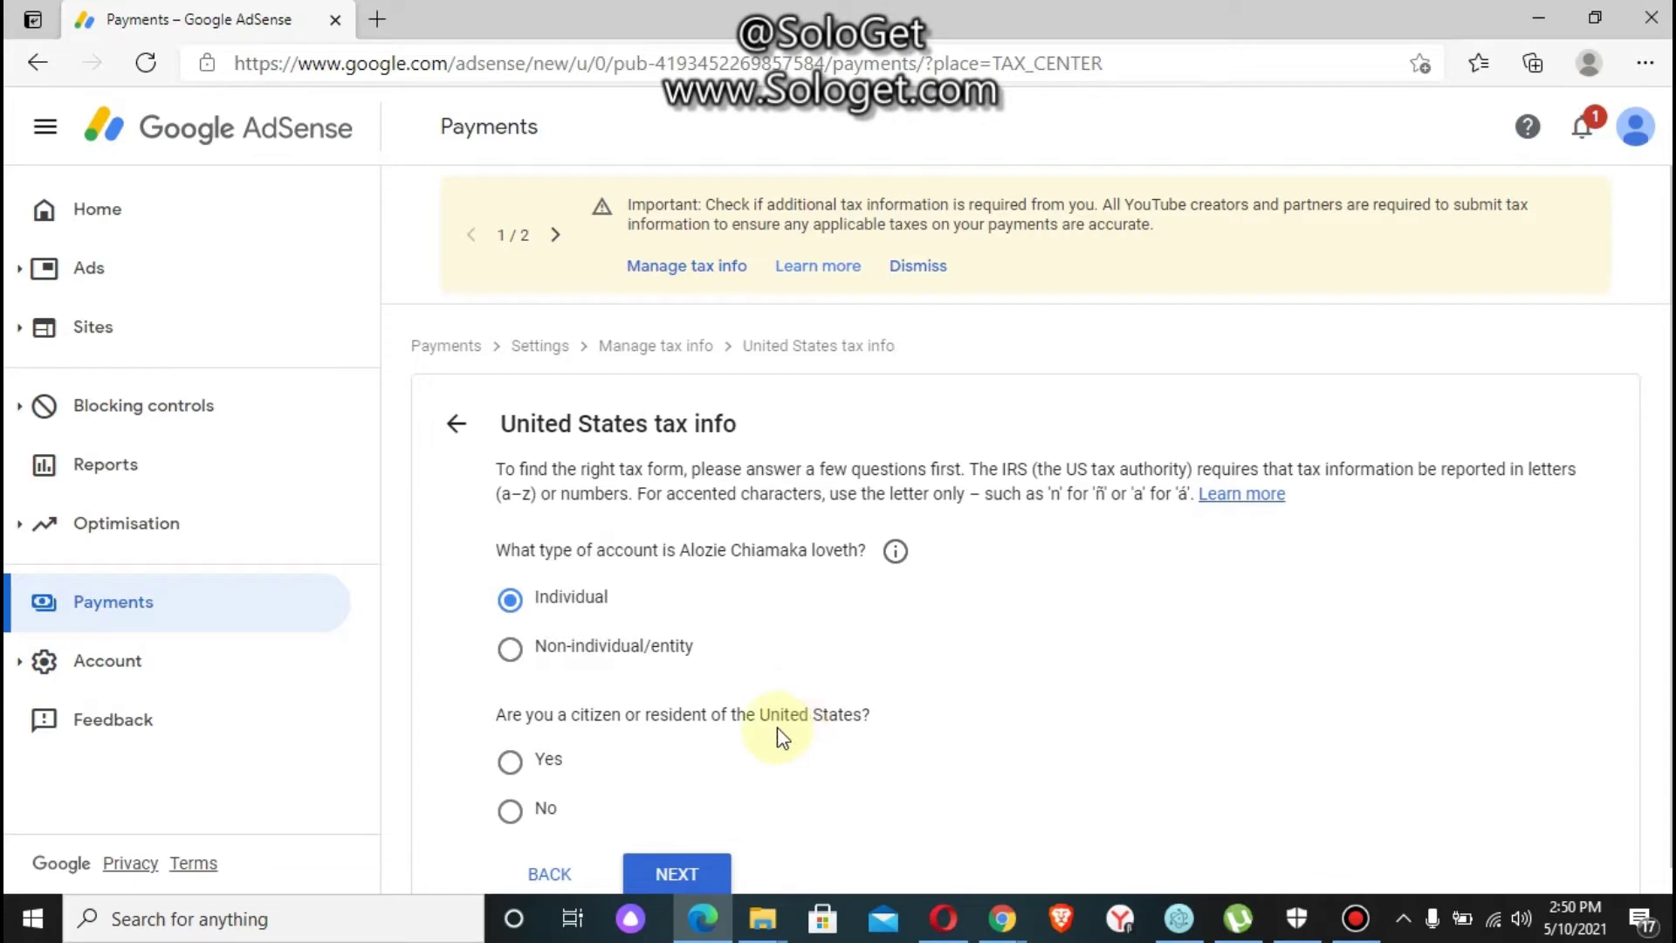
scroll(679, 698, down, 1)
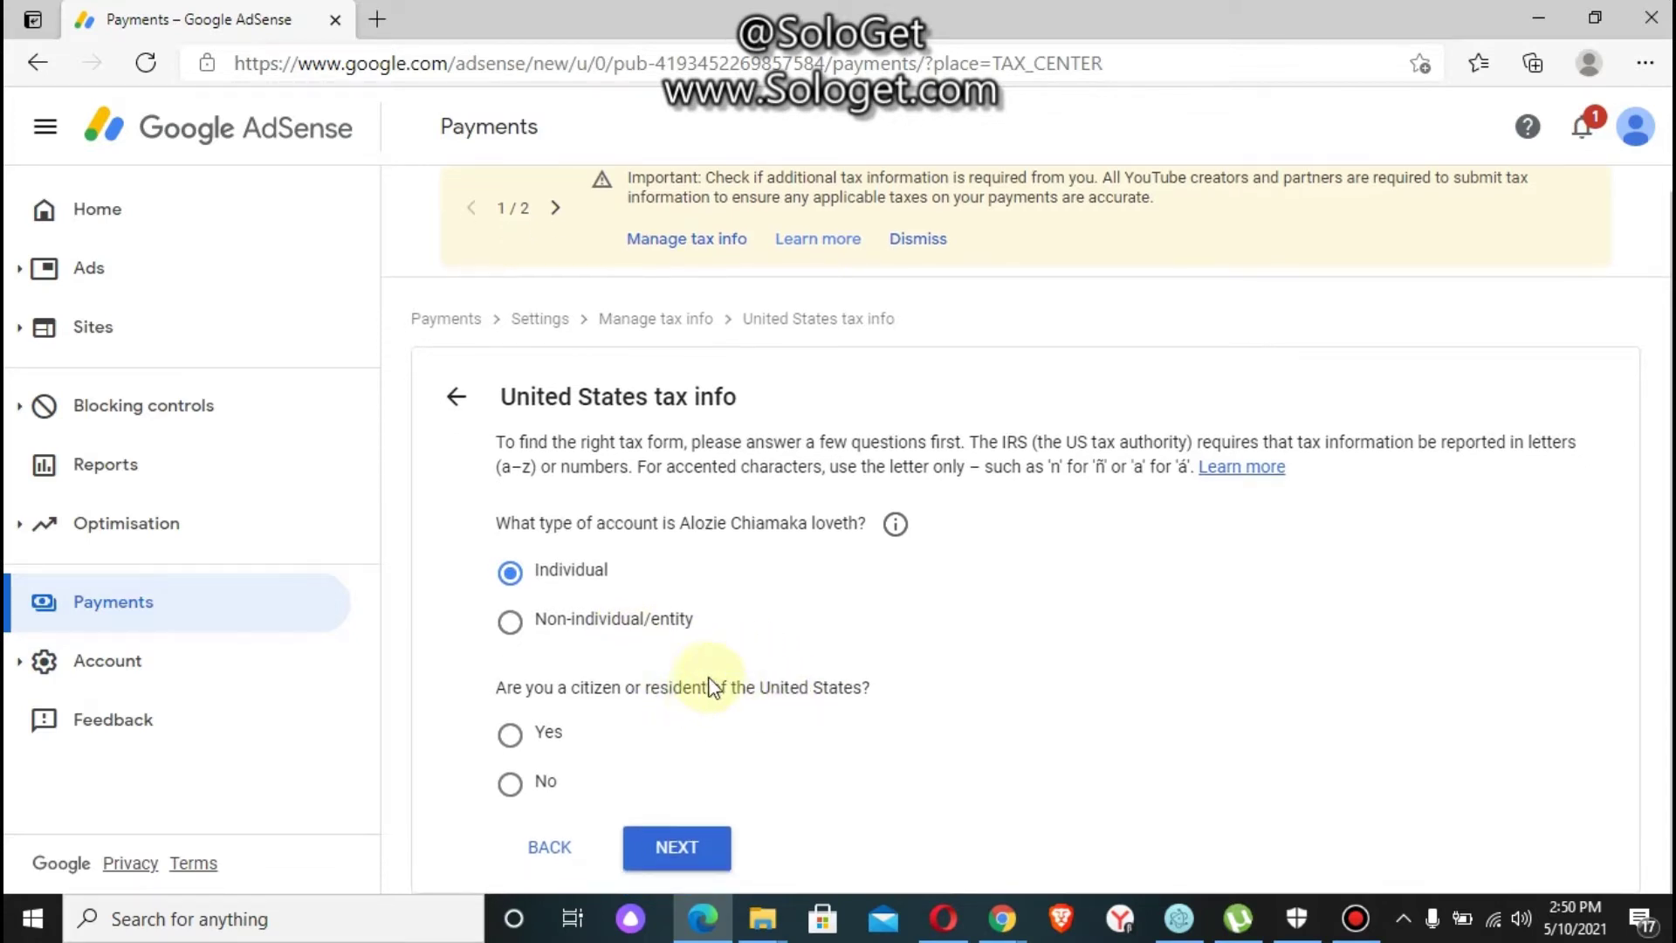
click(514, 785)
click(678, 851)
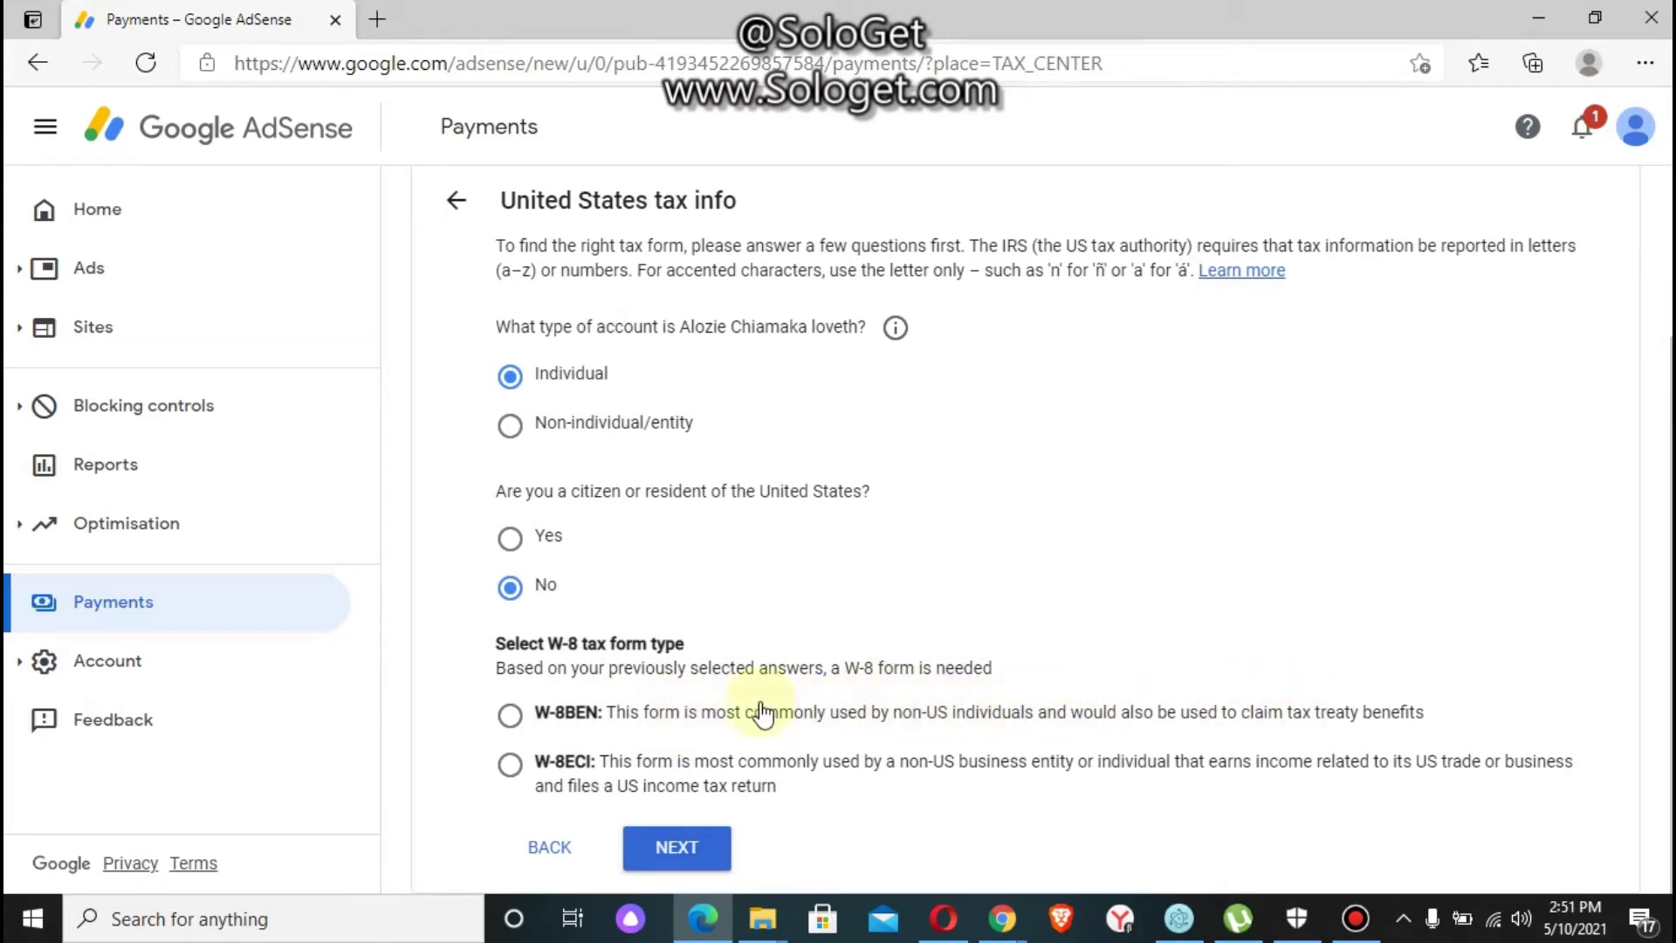
click(515, 717)
click(749, 864)
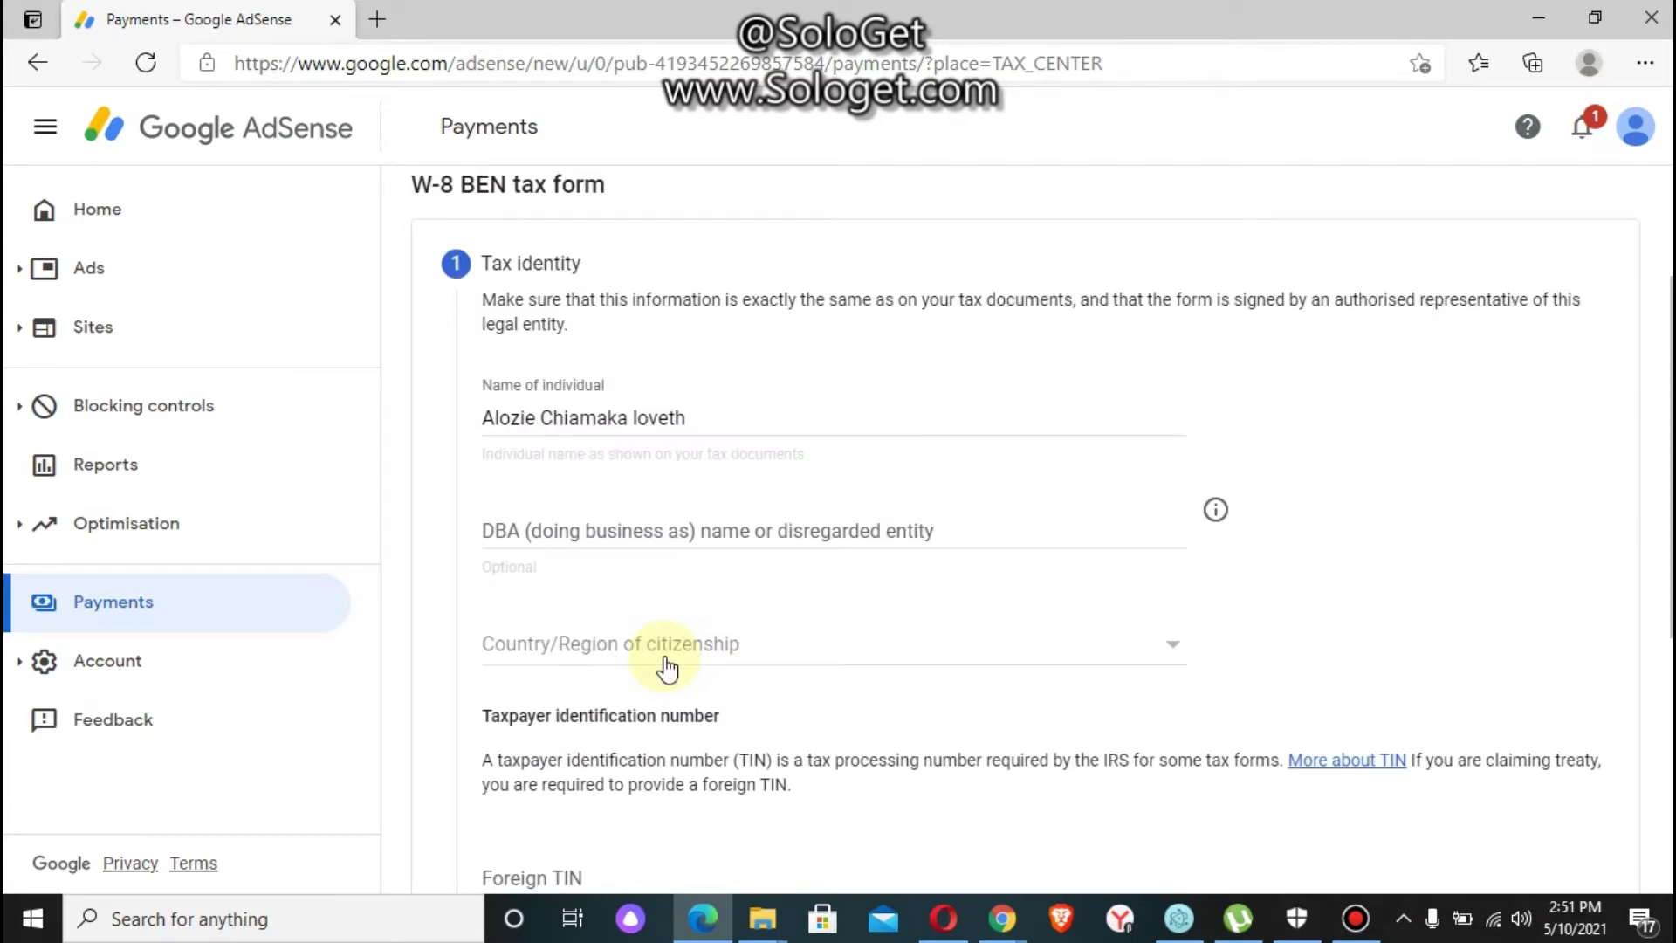
Check the individual's name and leave the optional DBA name blank
click(642, 531)
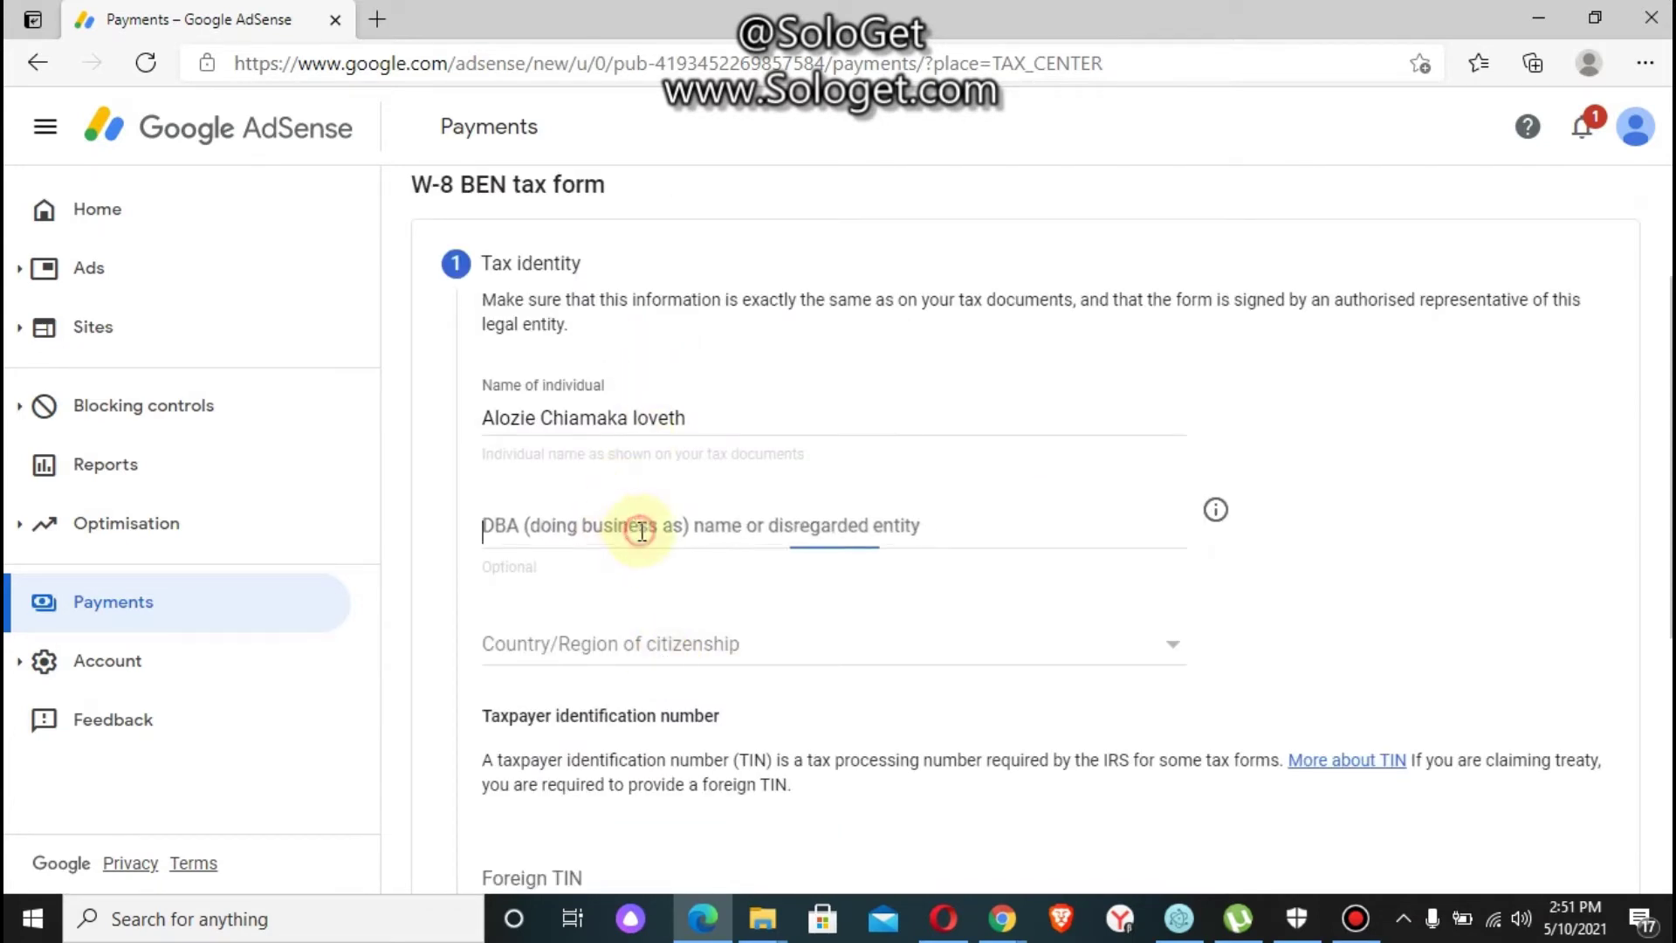
double_click(580, 414)
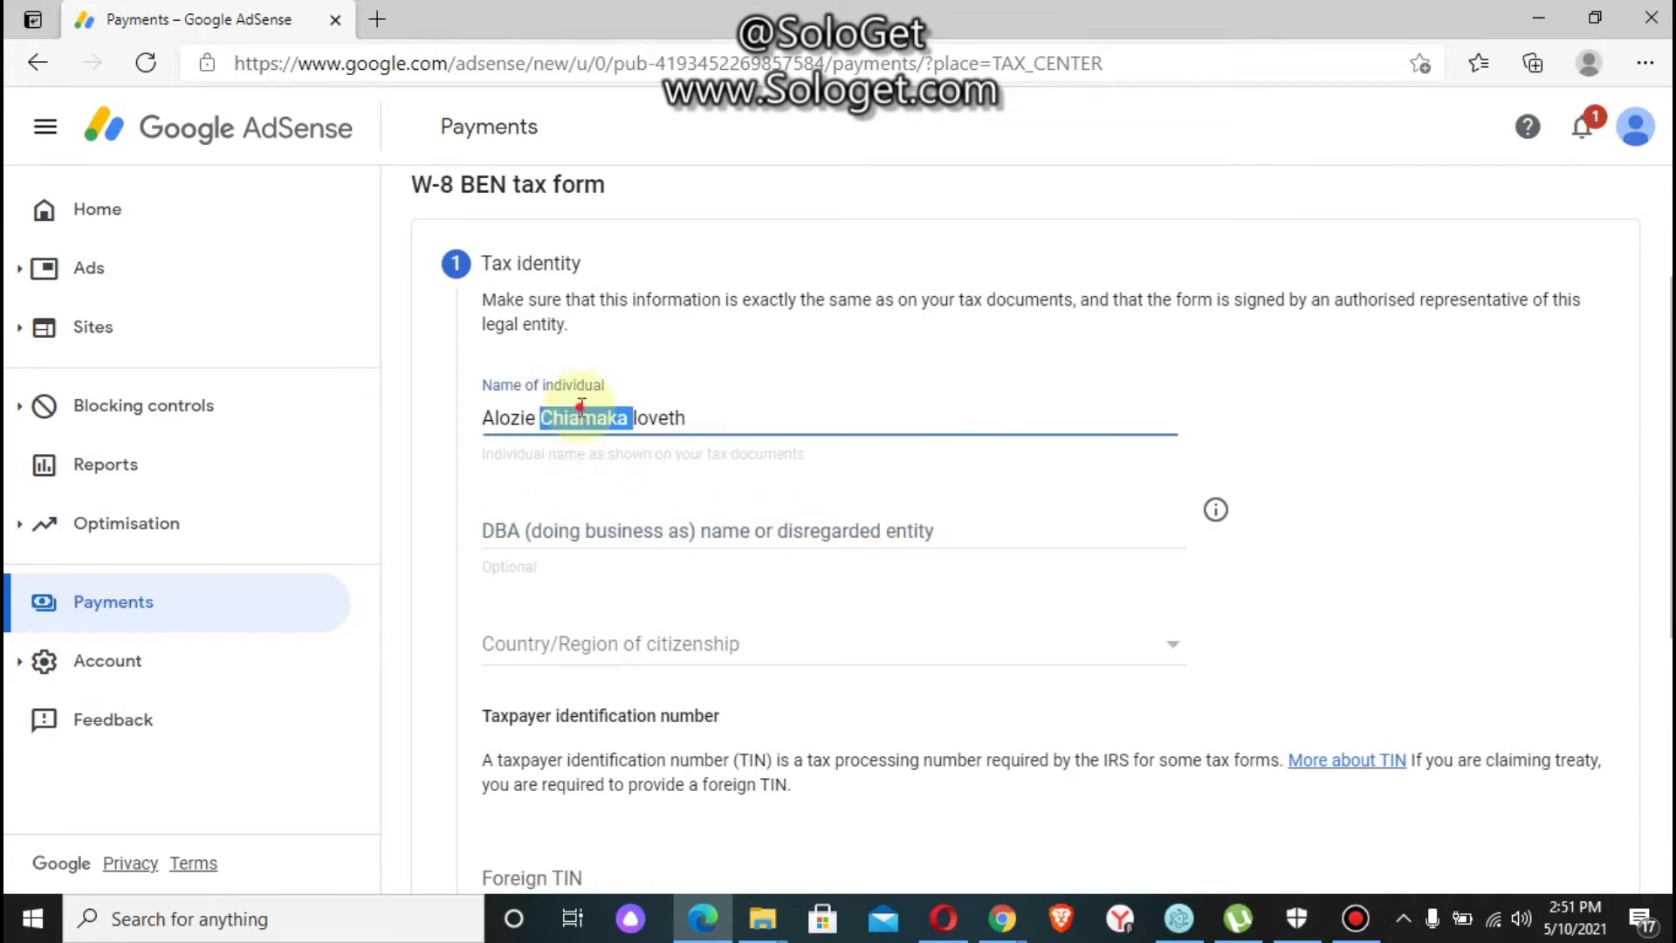
triple_click(581, 410)
click(643, 534)
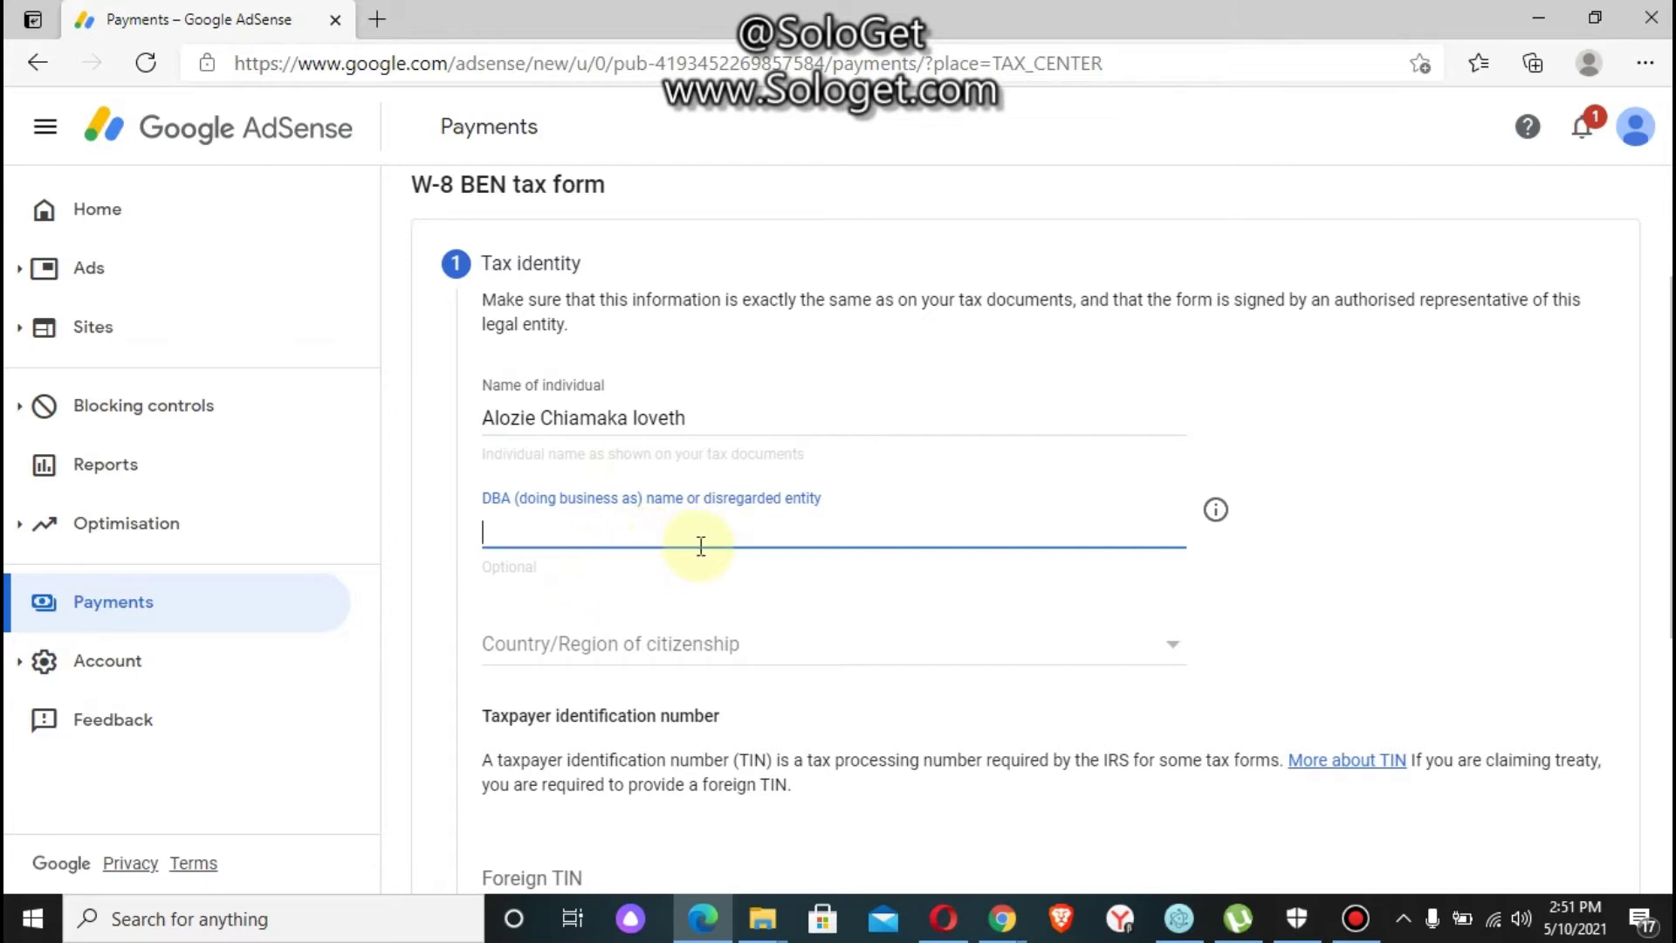
click(587, 568)
scroll(729, 498, down, 1)
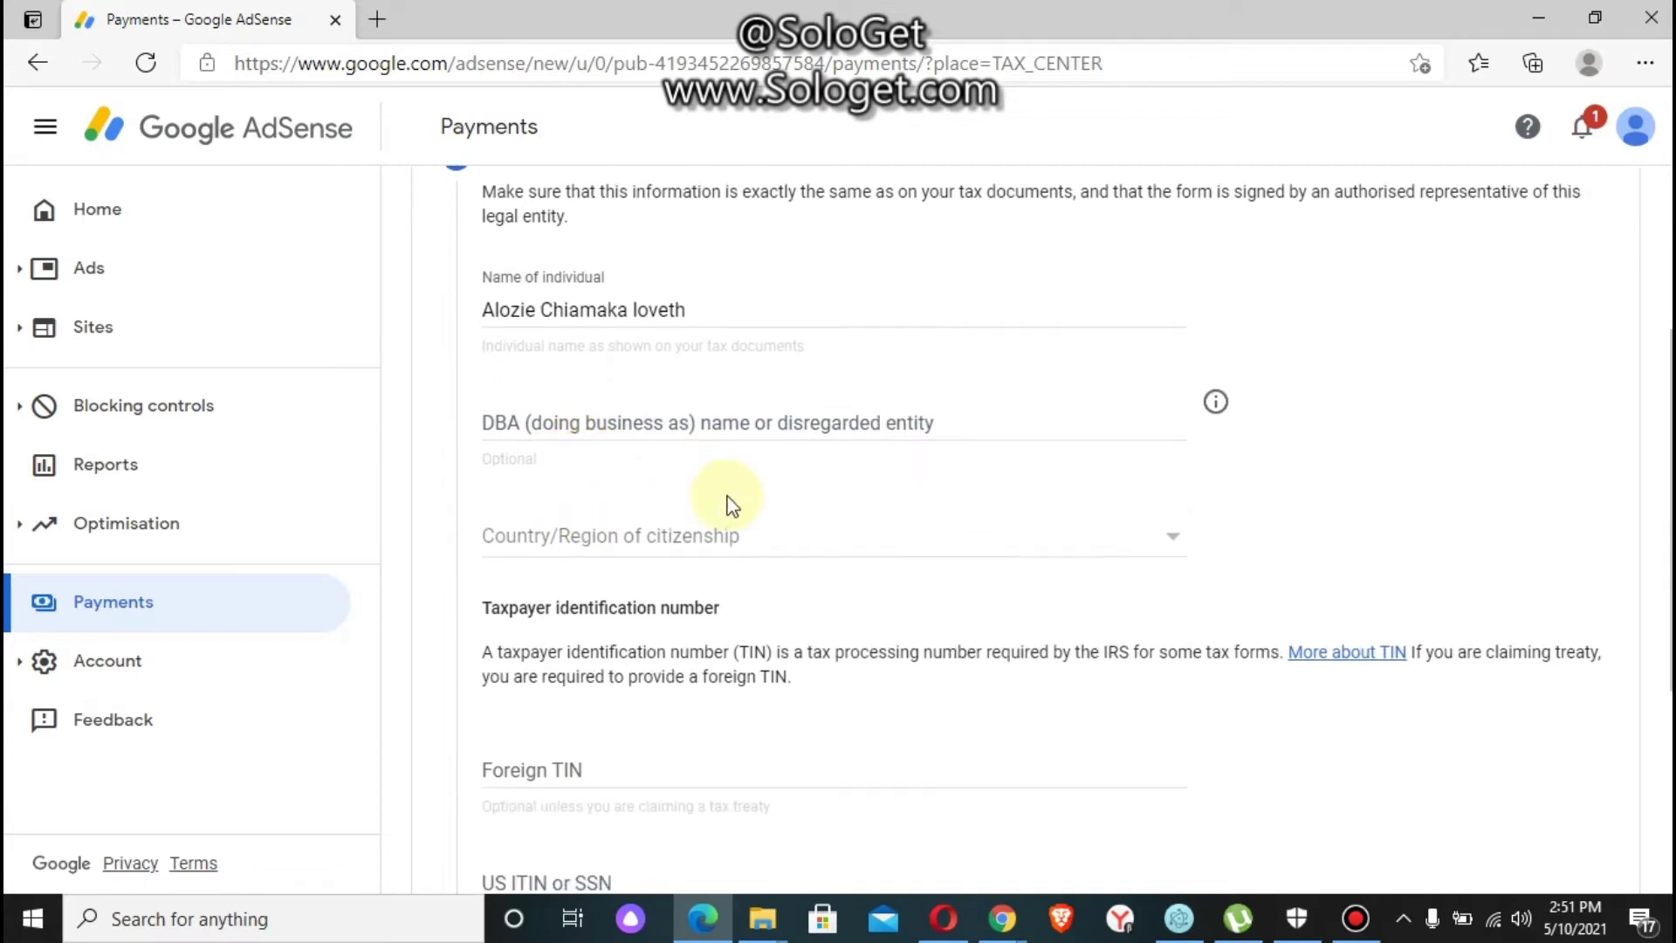
Set Country/Region of citizenship to Nigeria and save the tax identity
click(620, 543)
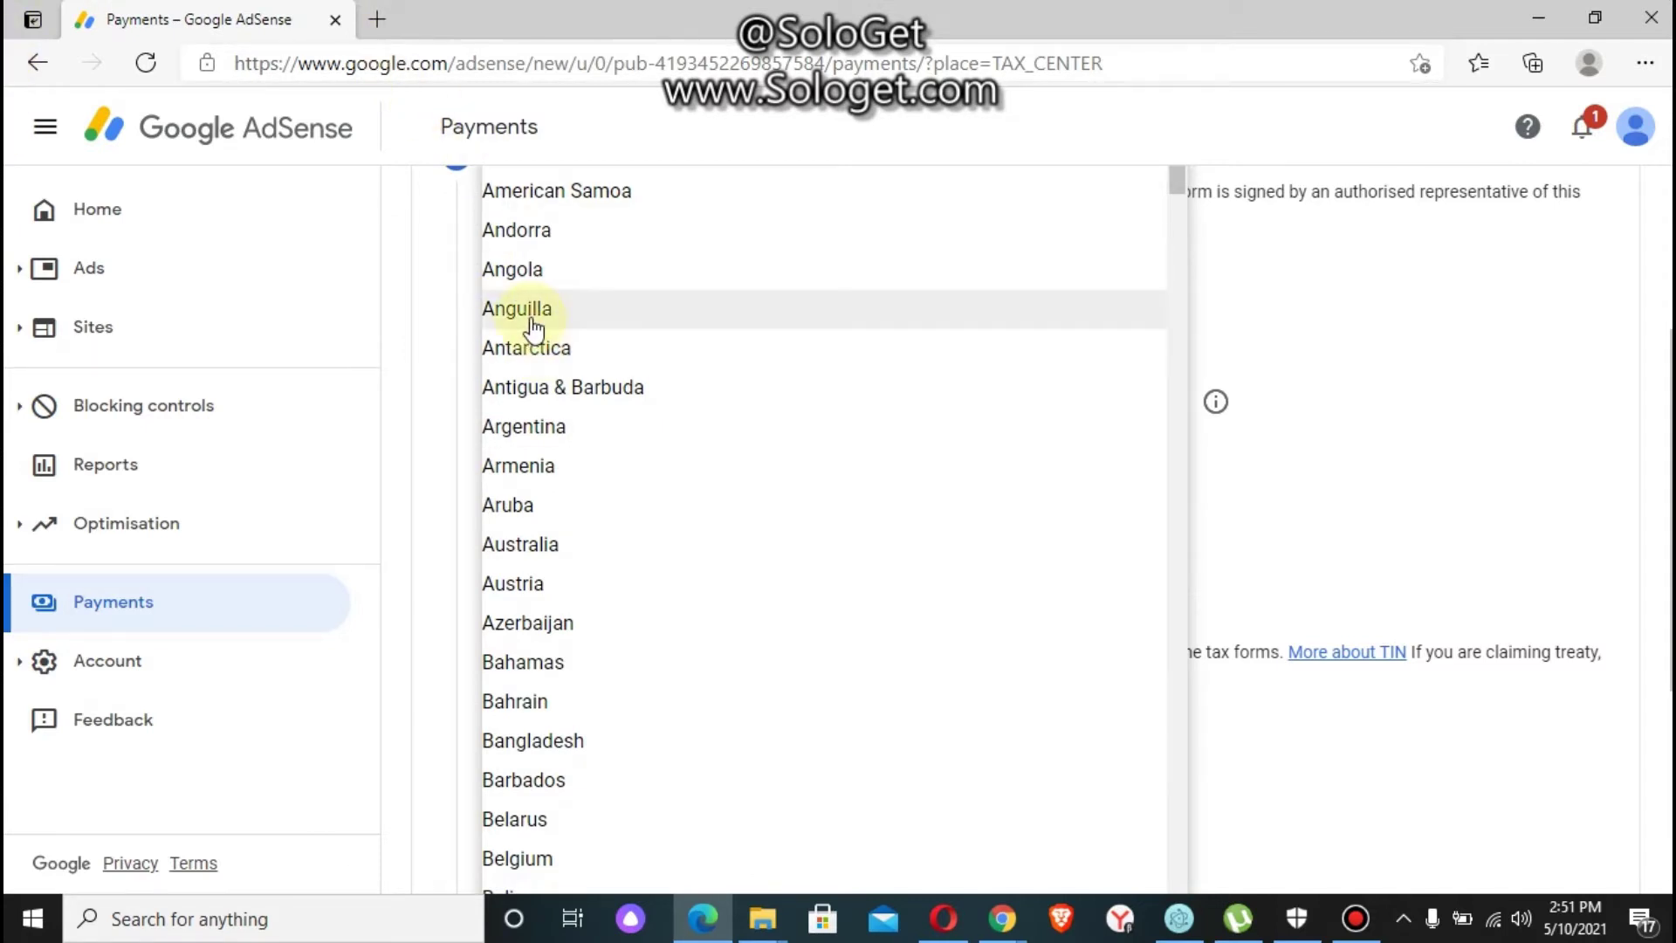
scroll(534, 330, down, 20)
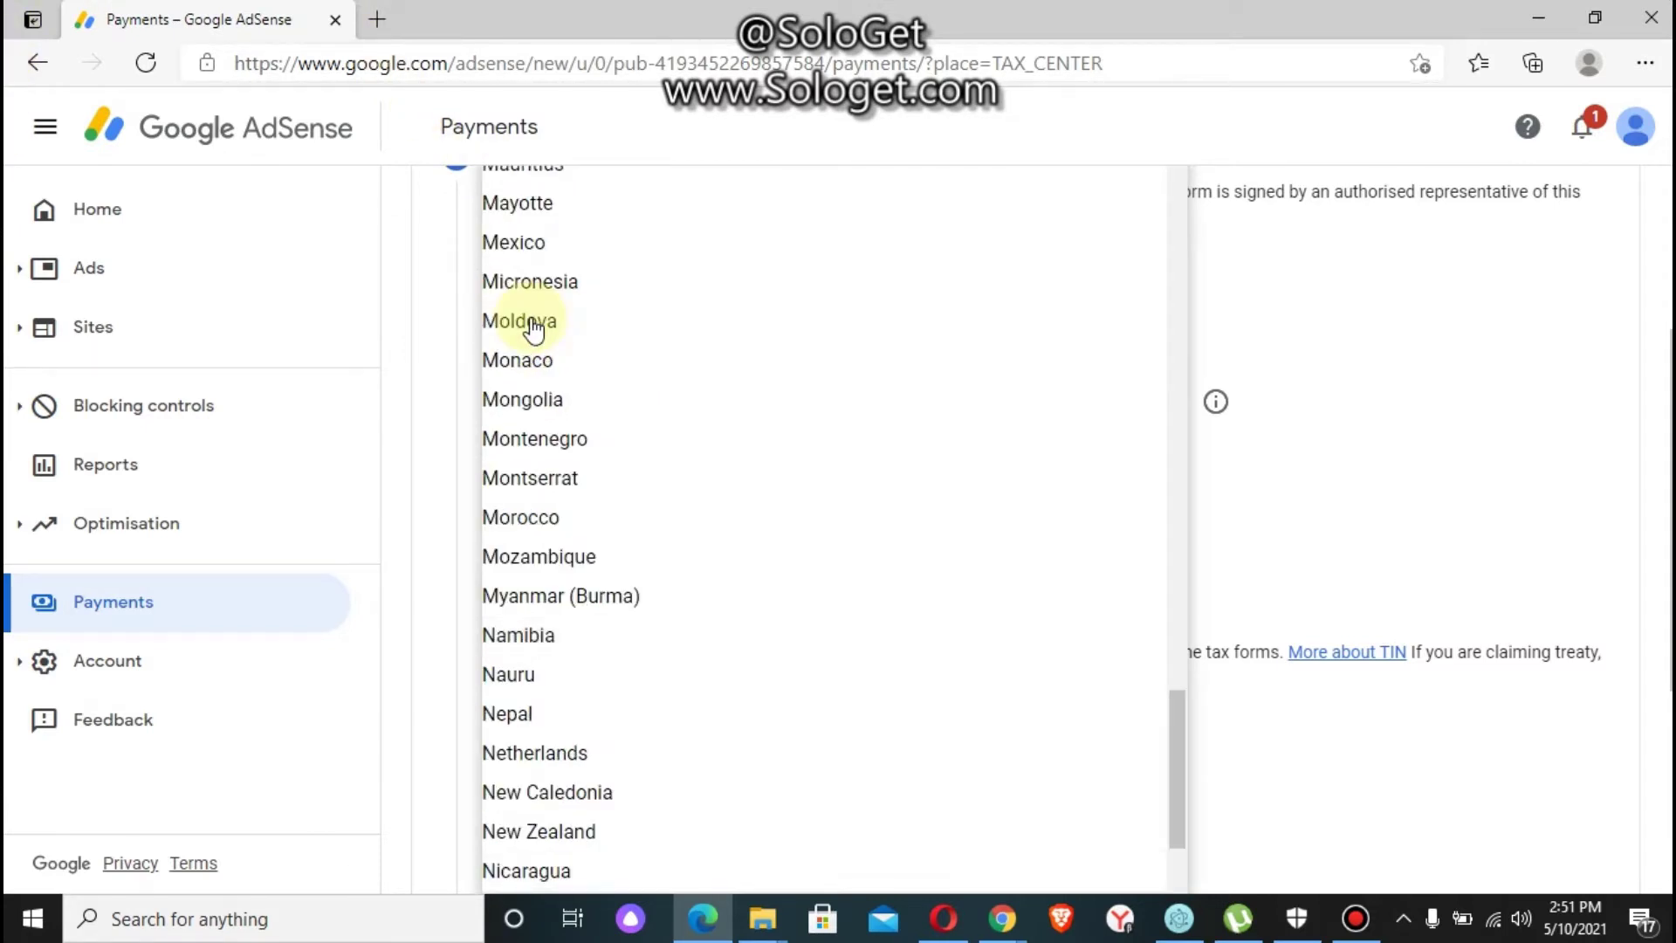
scroll(550, 402, down, 2)
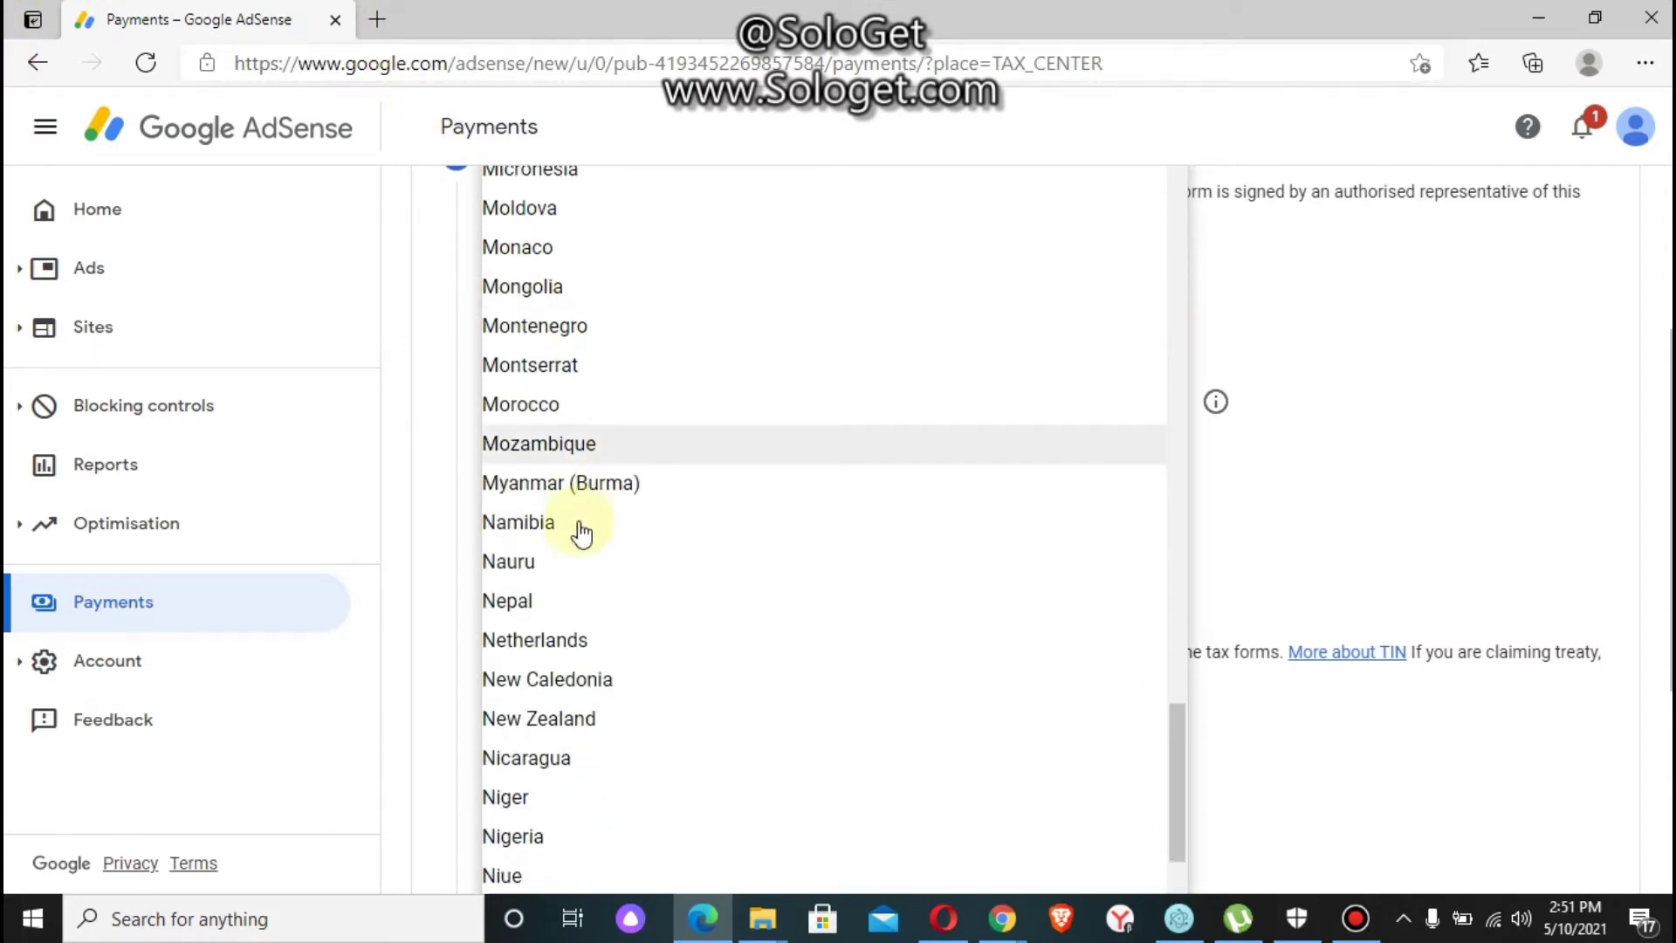
click(554, 827)
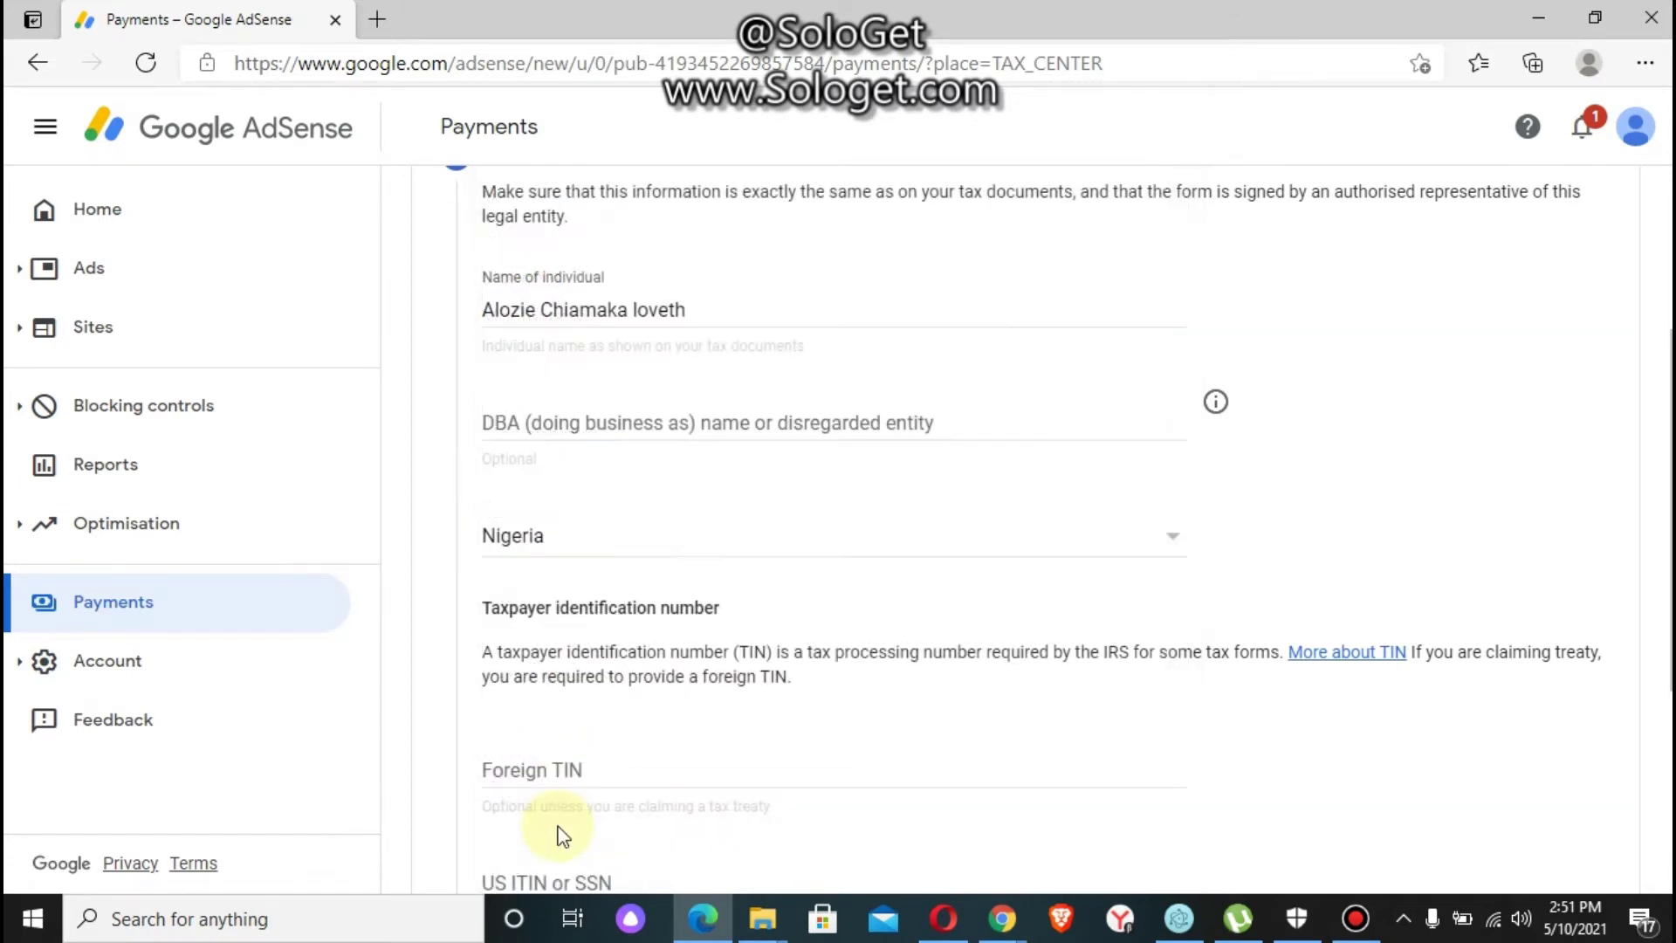
scroll(646, 625, up, 1)
scroll(696, 636, down, 2)
scroll(564, 693, down, 3)
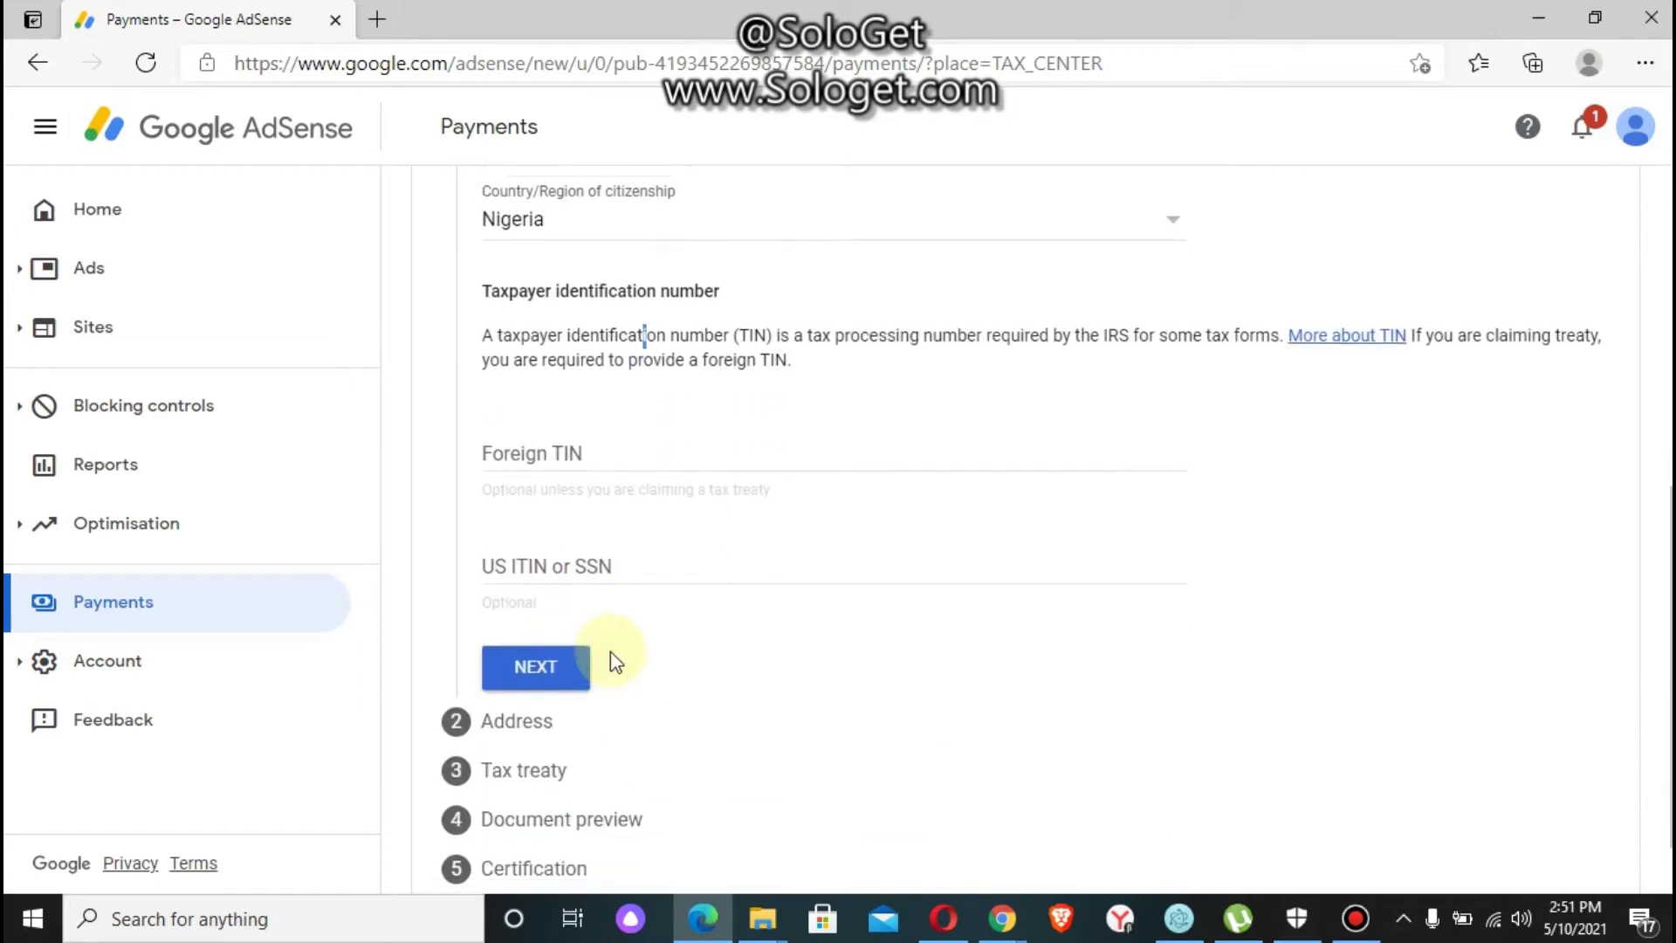
scroll(579, 579, up, 2)
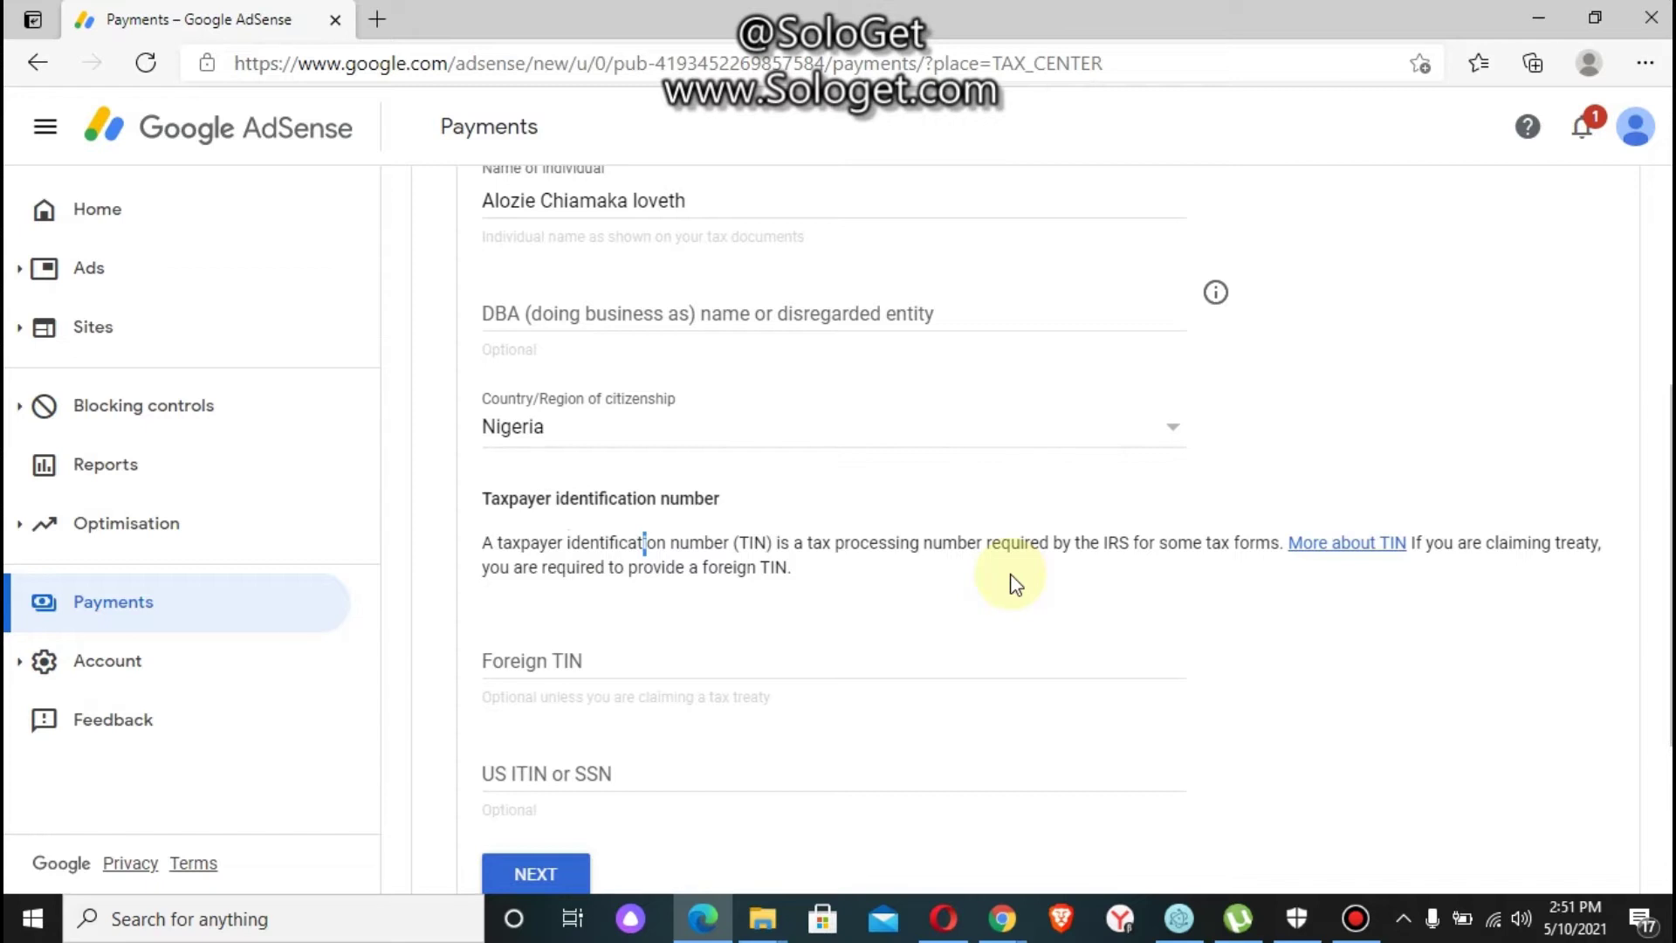
scroll(1012, 582, down, 3)
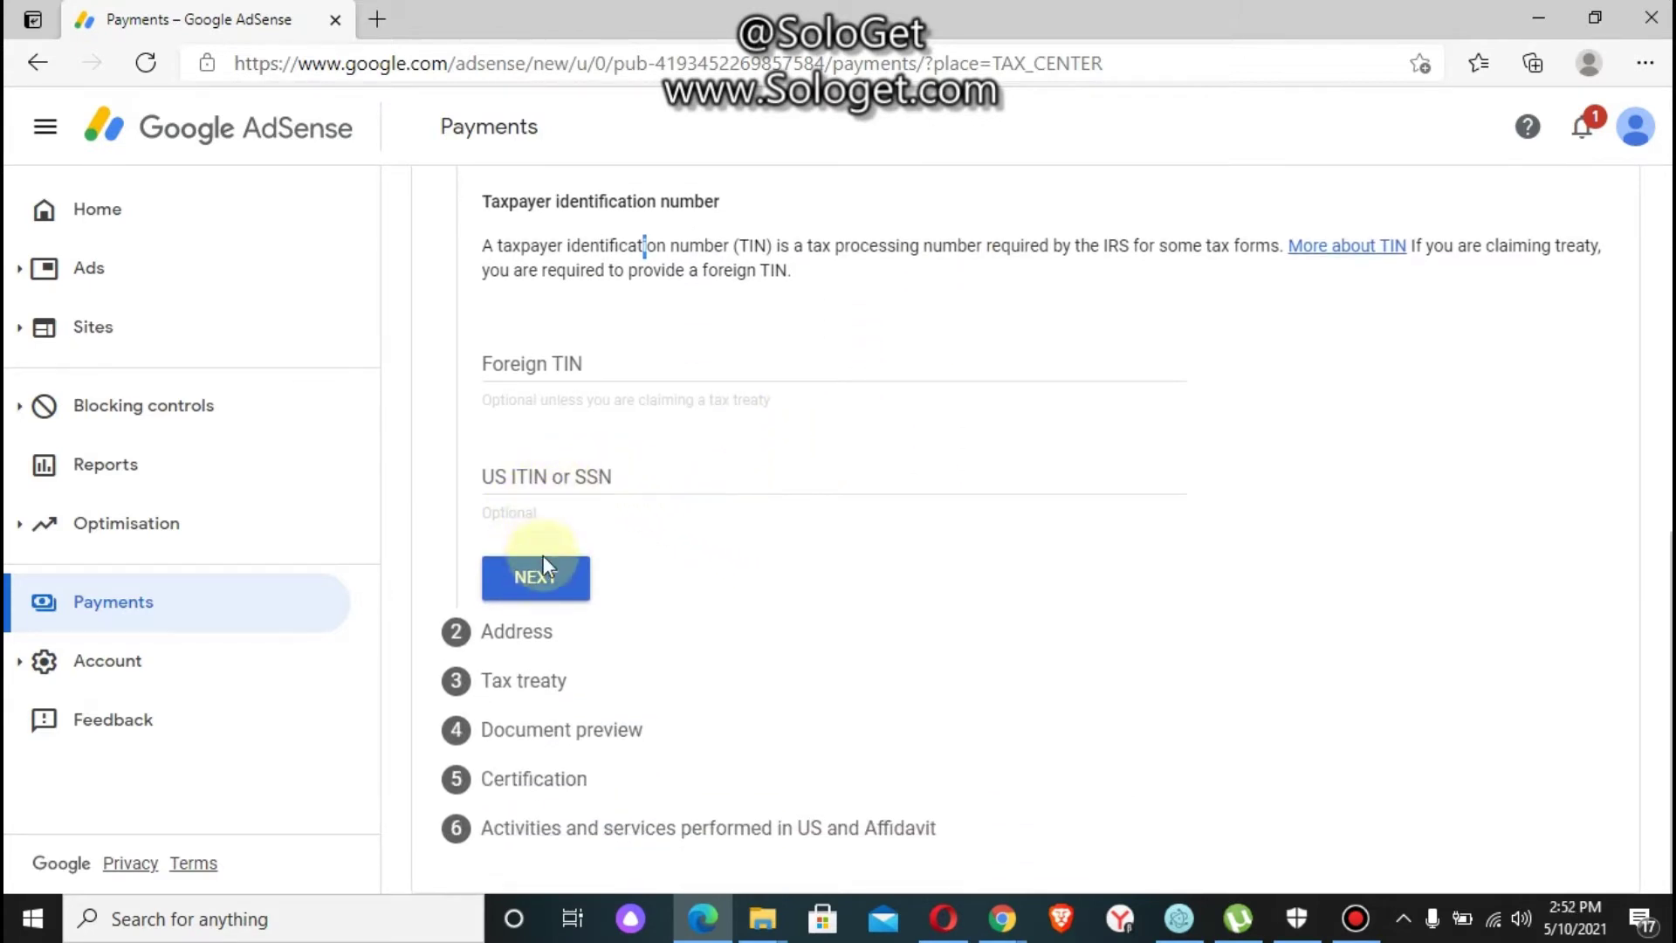
click(543, 582)
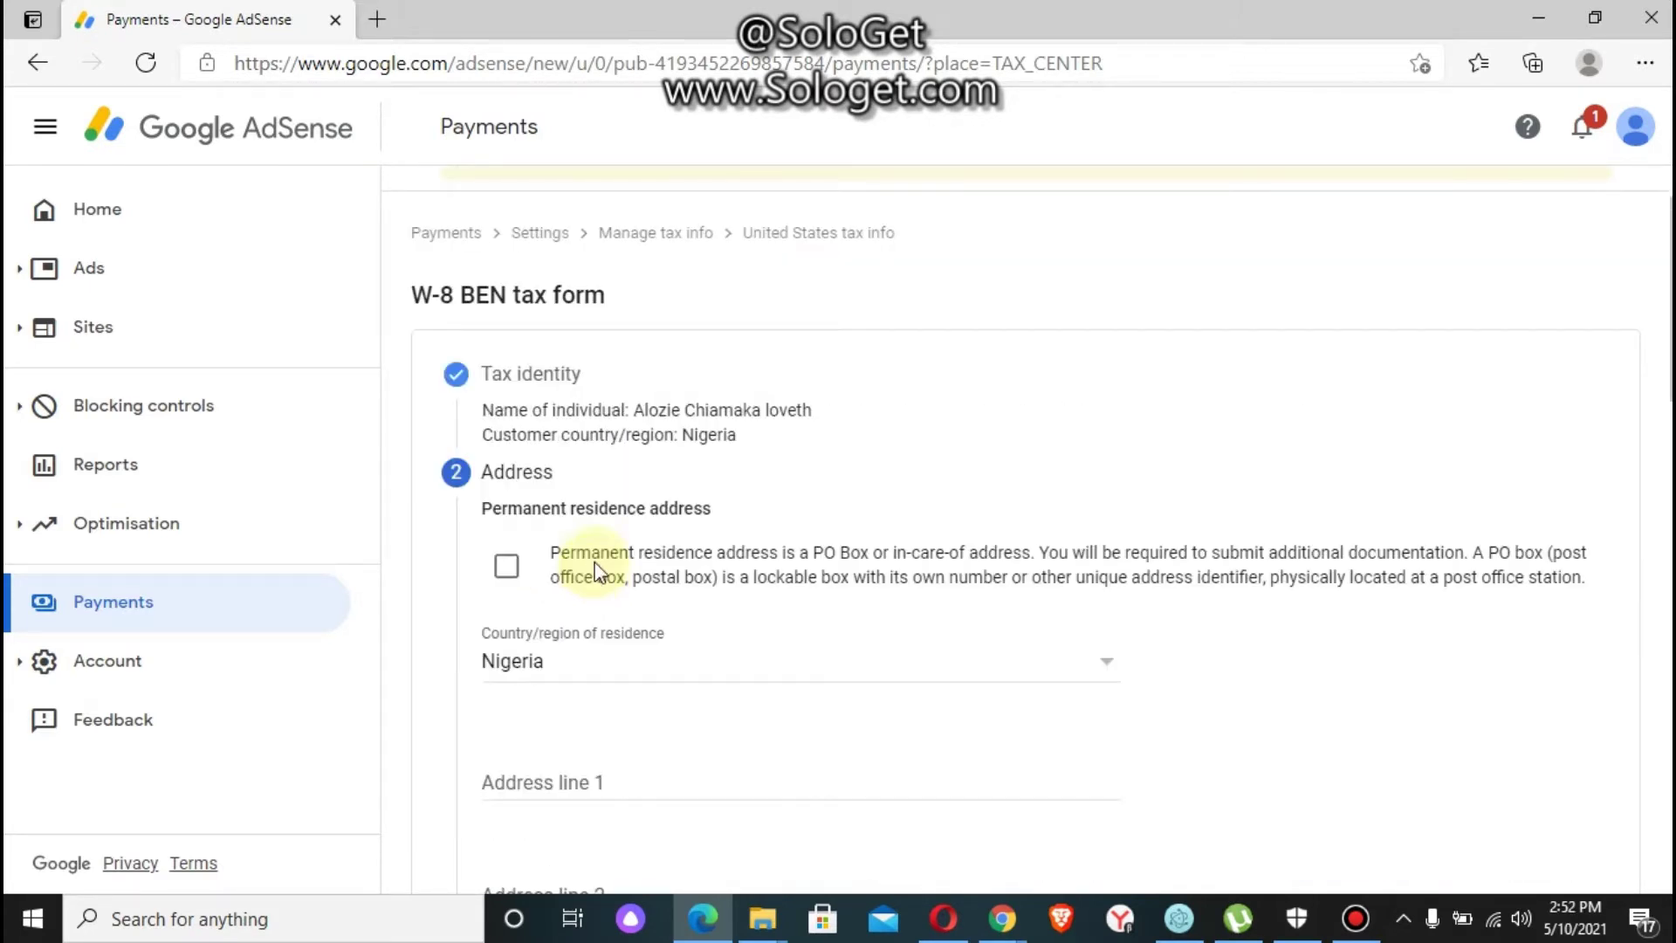
Enter the permanent residence street address, suburb and town/city on the Address step
scroll(637, 541, down, 2)
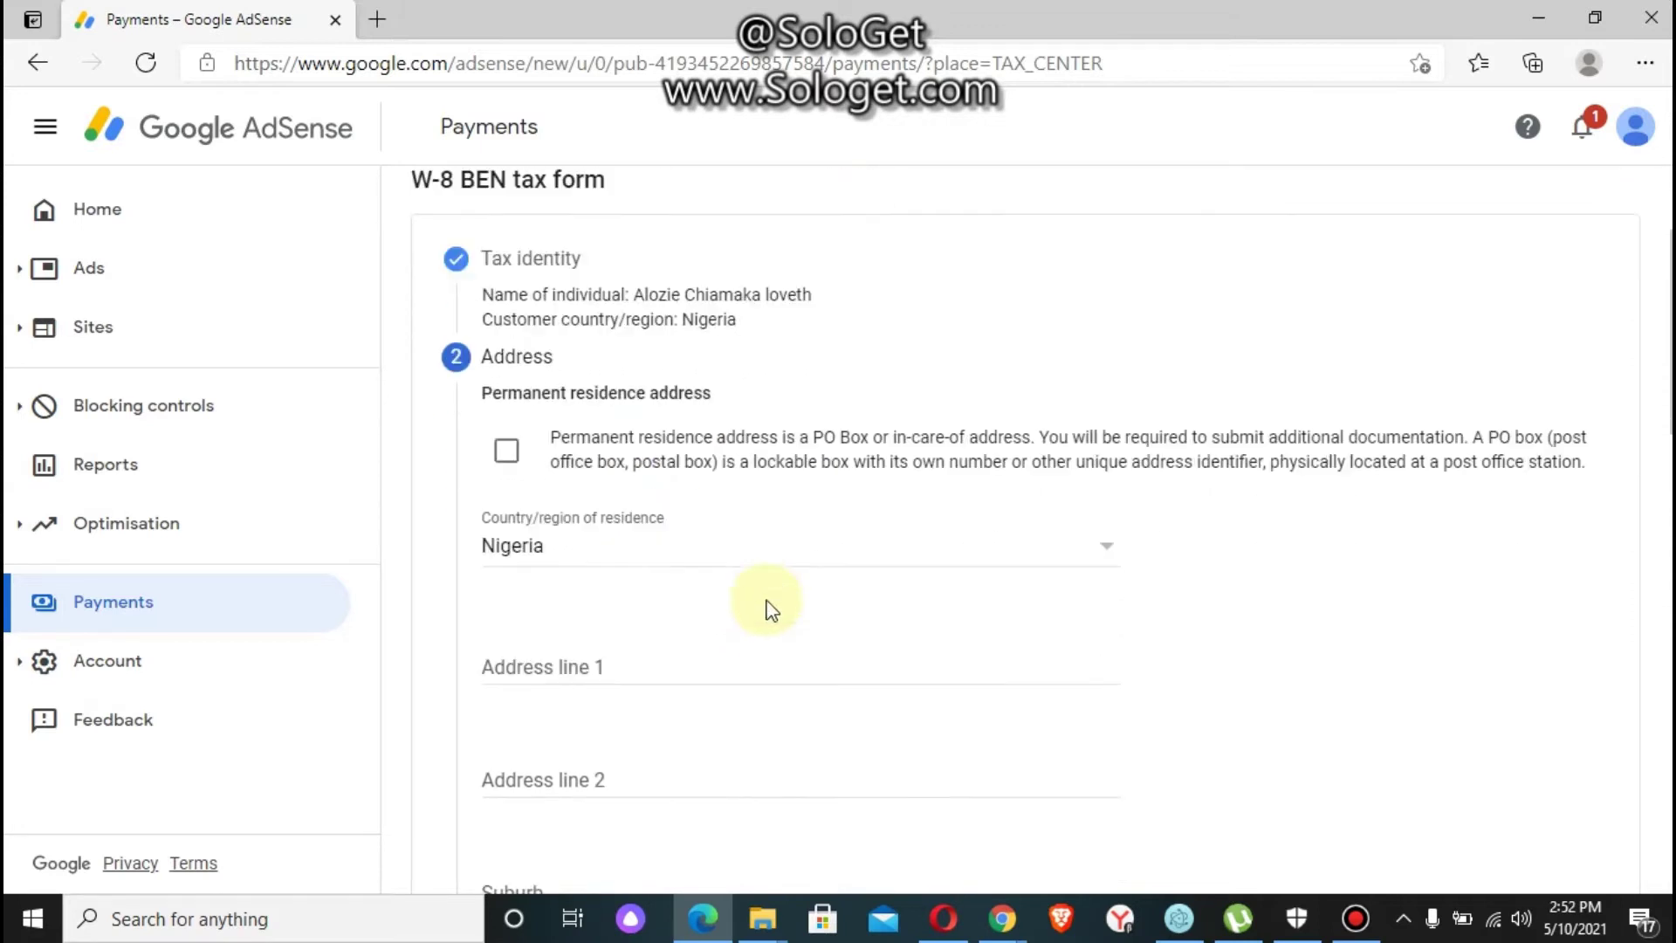
click(572, 574)
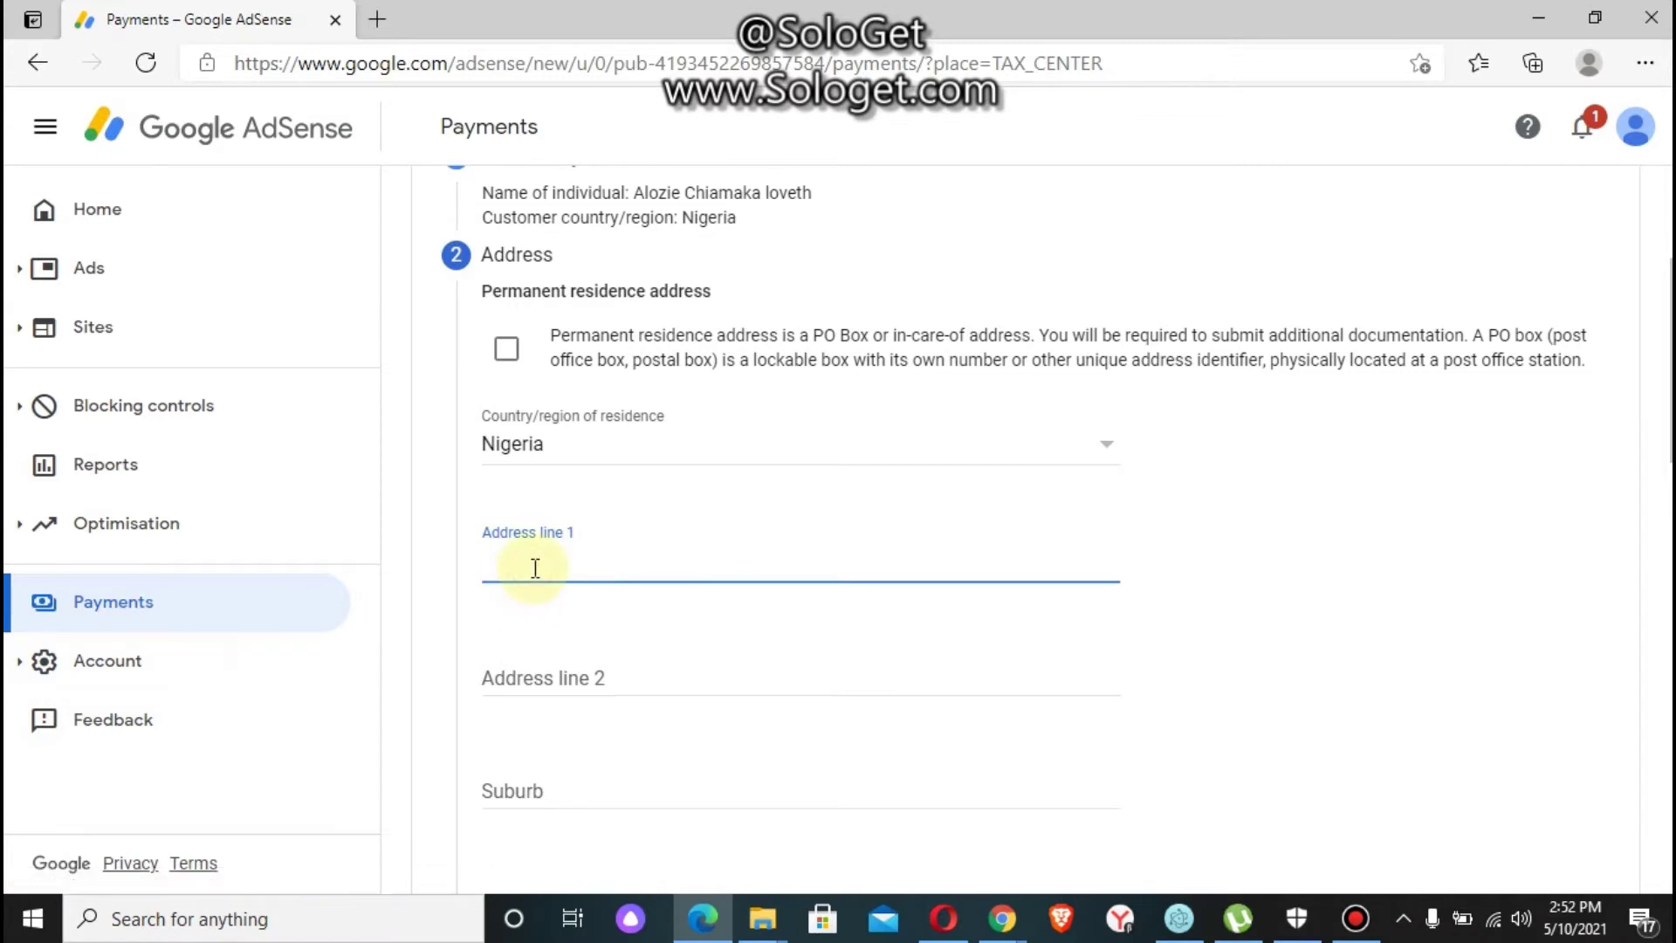
scroll(535, 567, down, 4)
click(584, 454)
text(ckc)
click(573, 566)
text(onit)
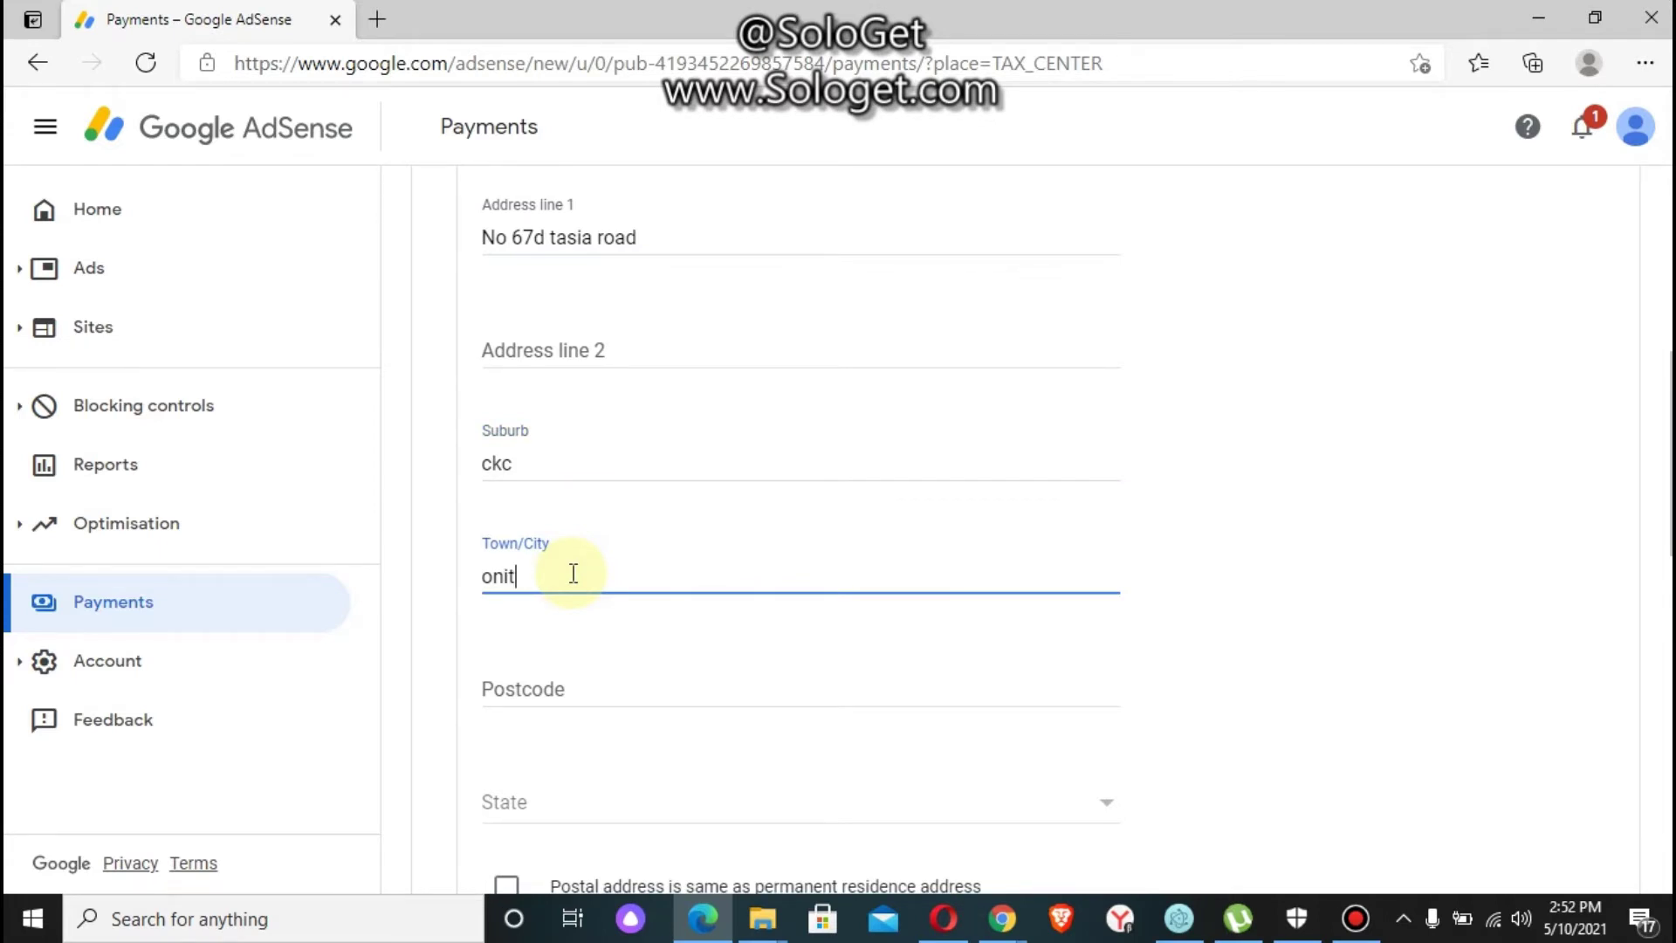
text(dha)
click(580, 686)
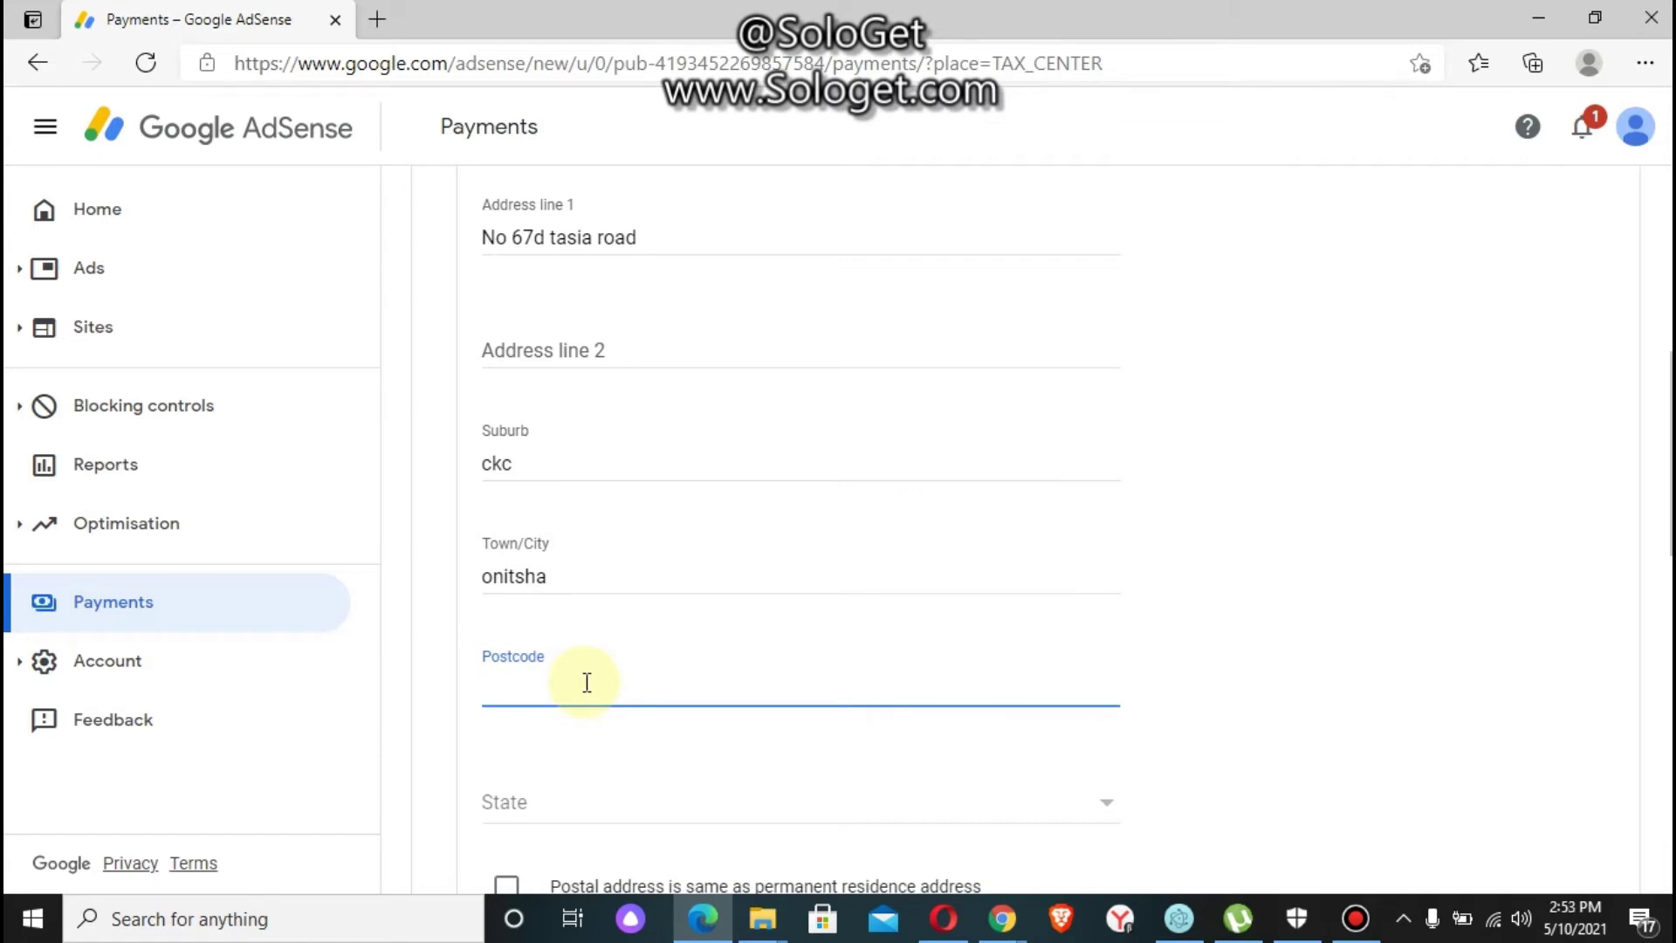
scroll(602, 685, down, 8)
scroll(598, 658, up, 5)
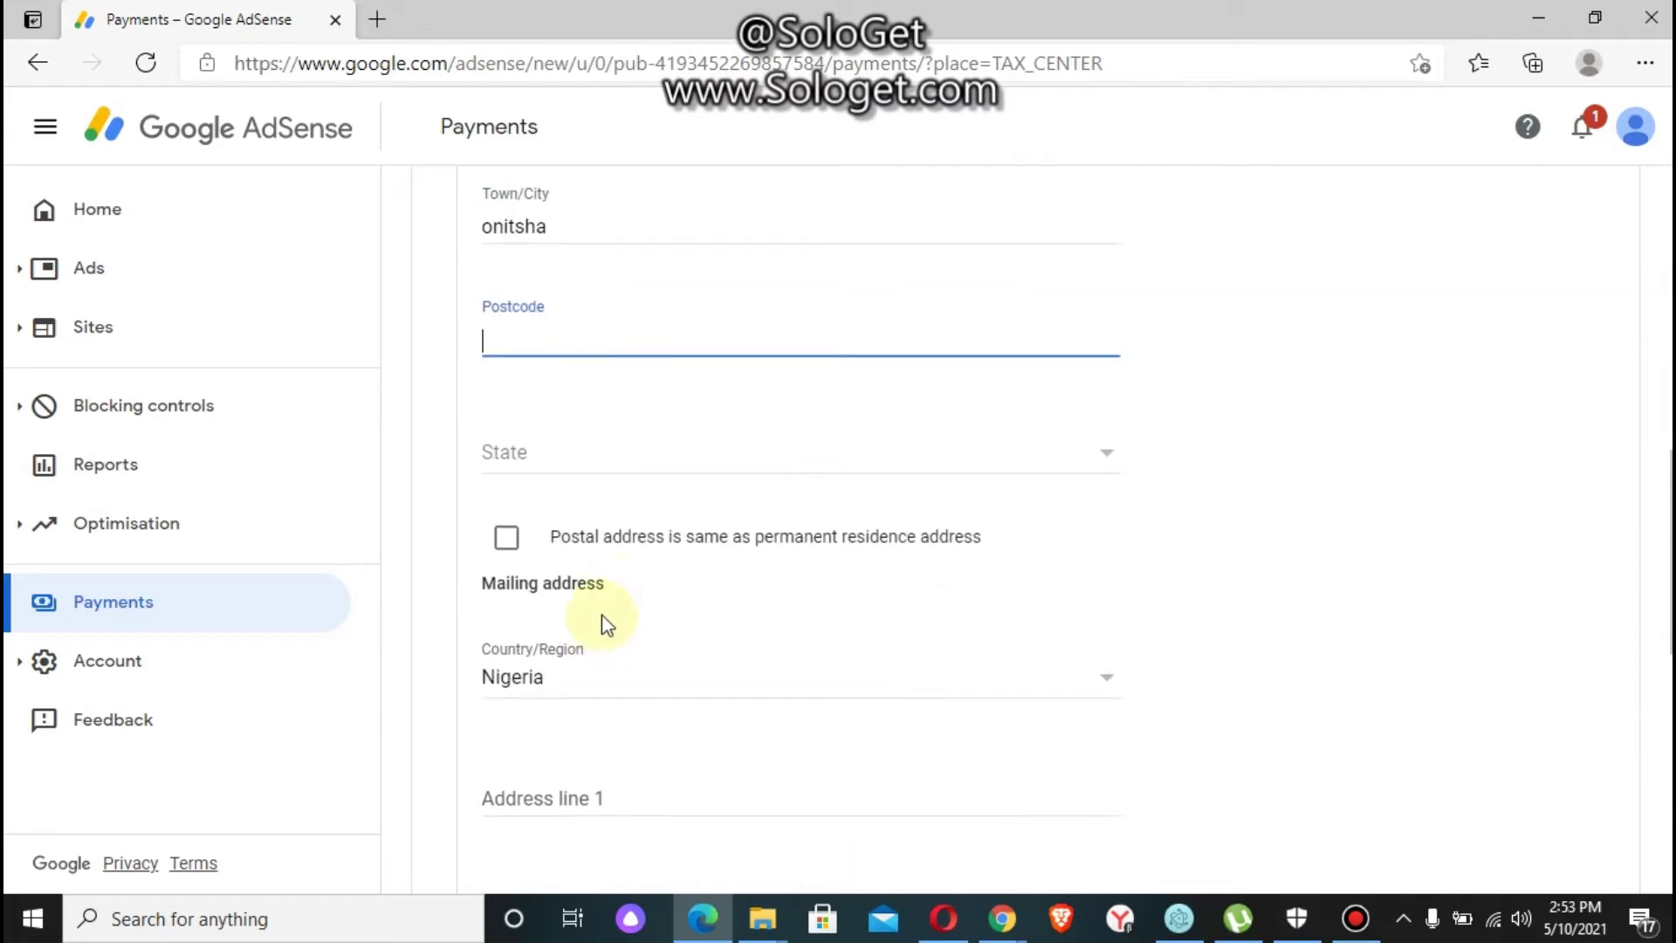
scroll(707, 475, up, 1)
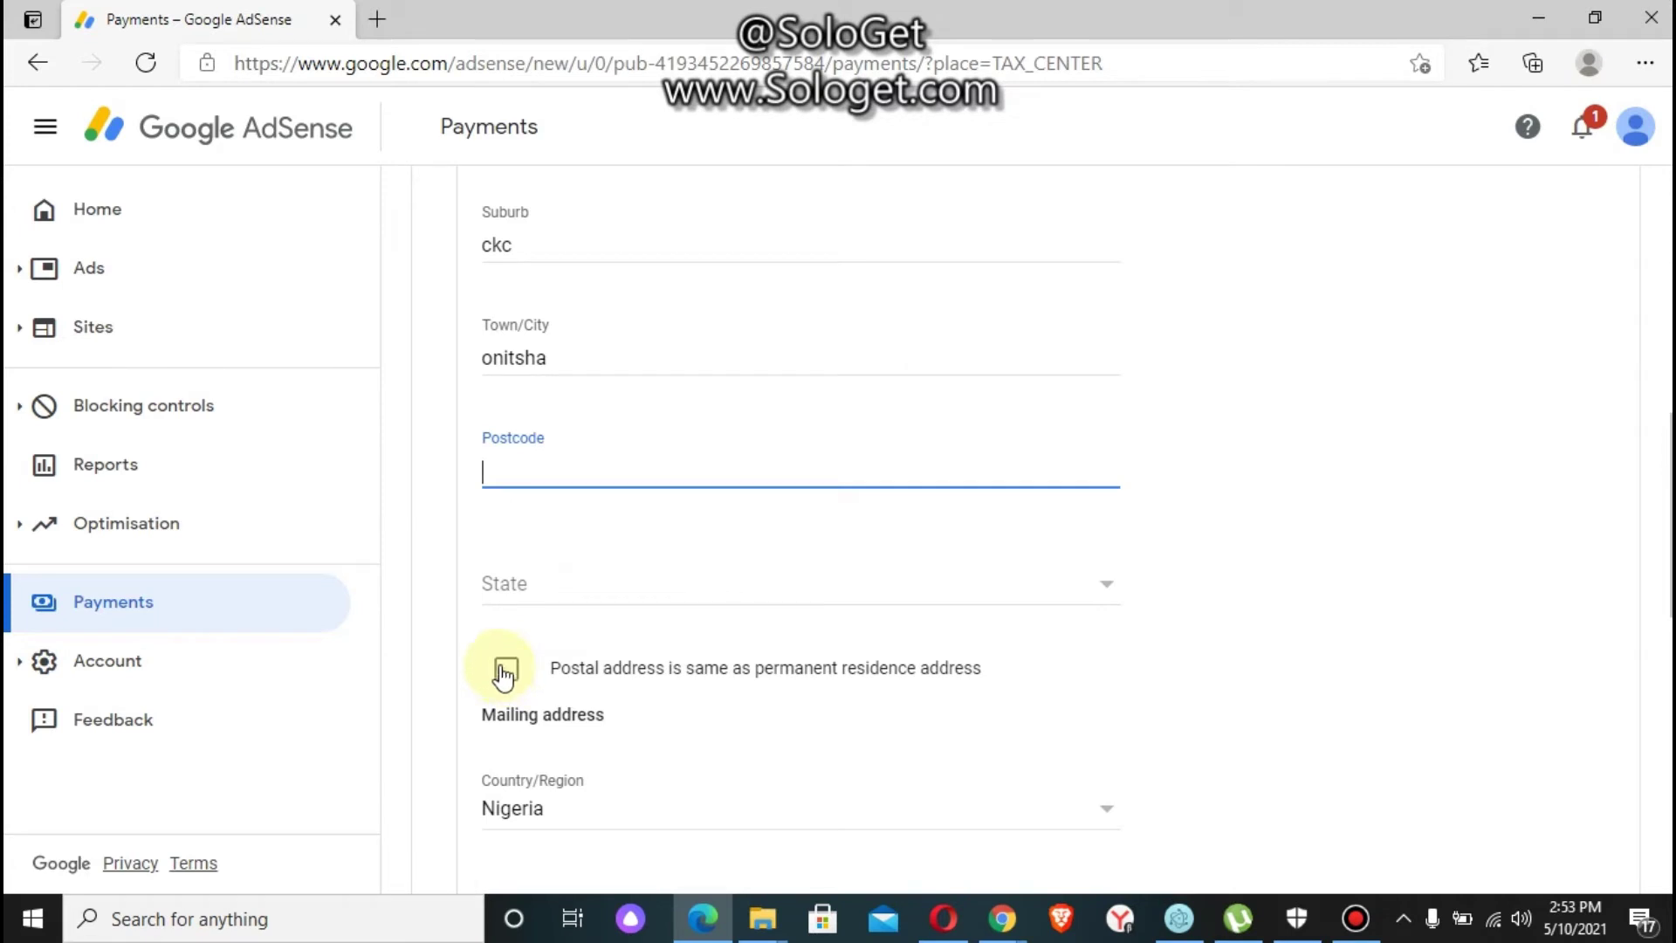
scroll(579, 553, up, 1)
scroll(521, 735, down, 2)
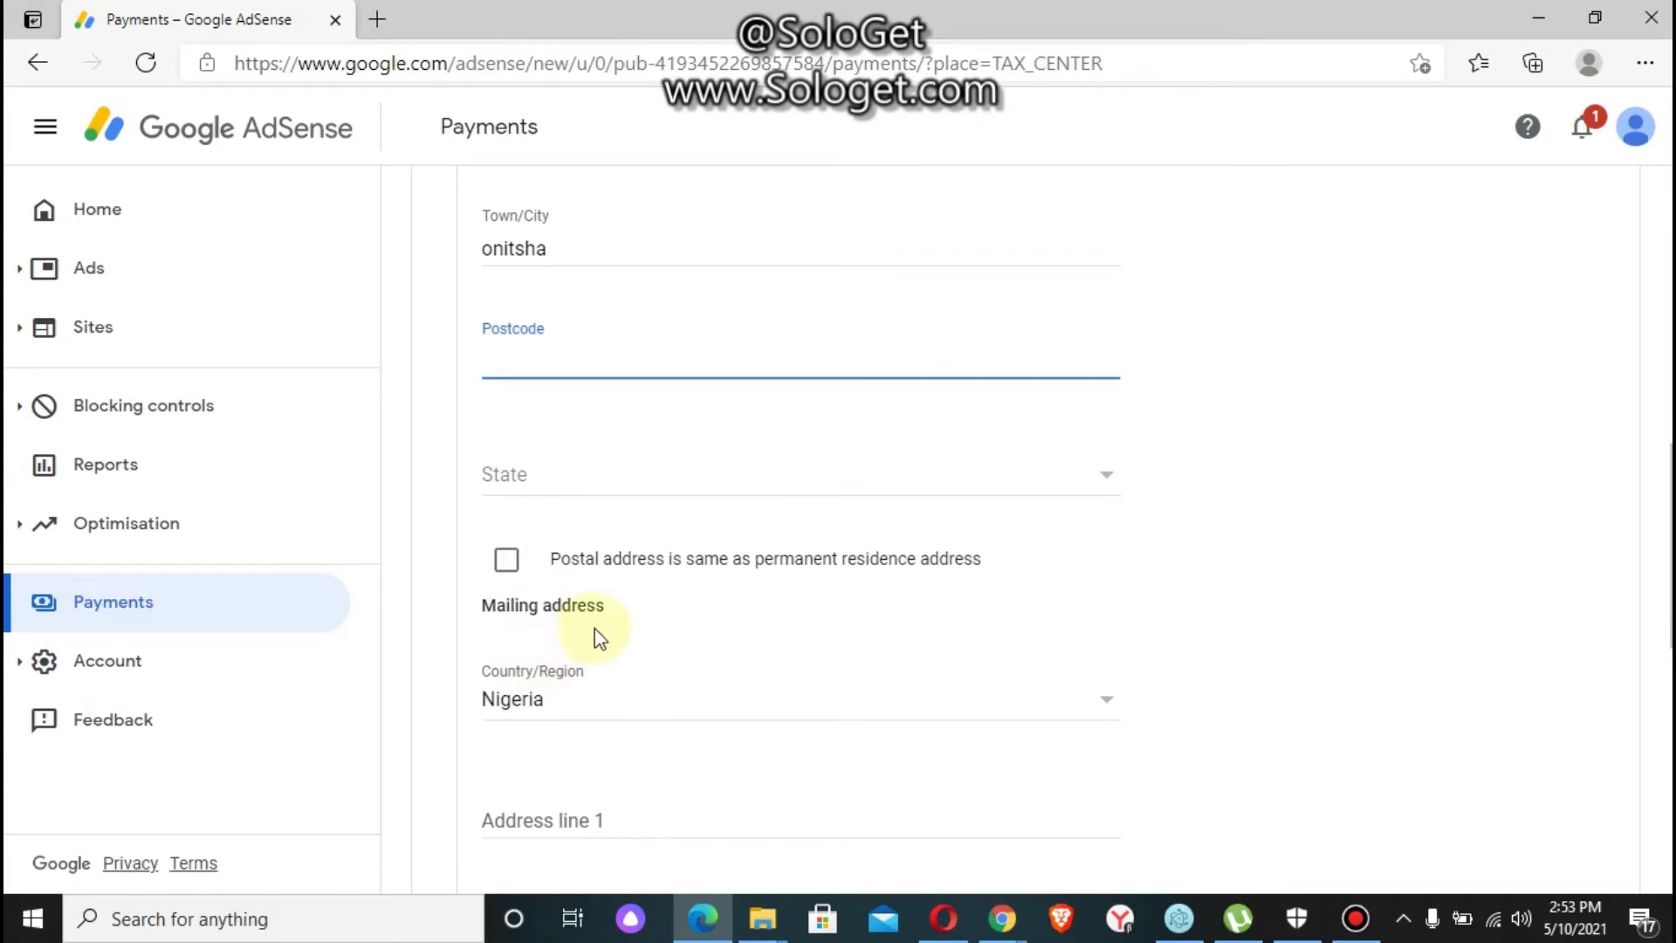
scroll(608, 624, down, 4)
scroll(609, 625, down, 4)
scroll(610, 628, up, 8)
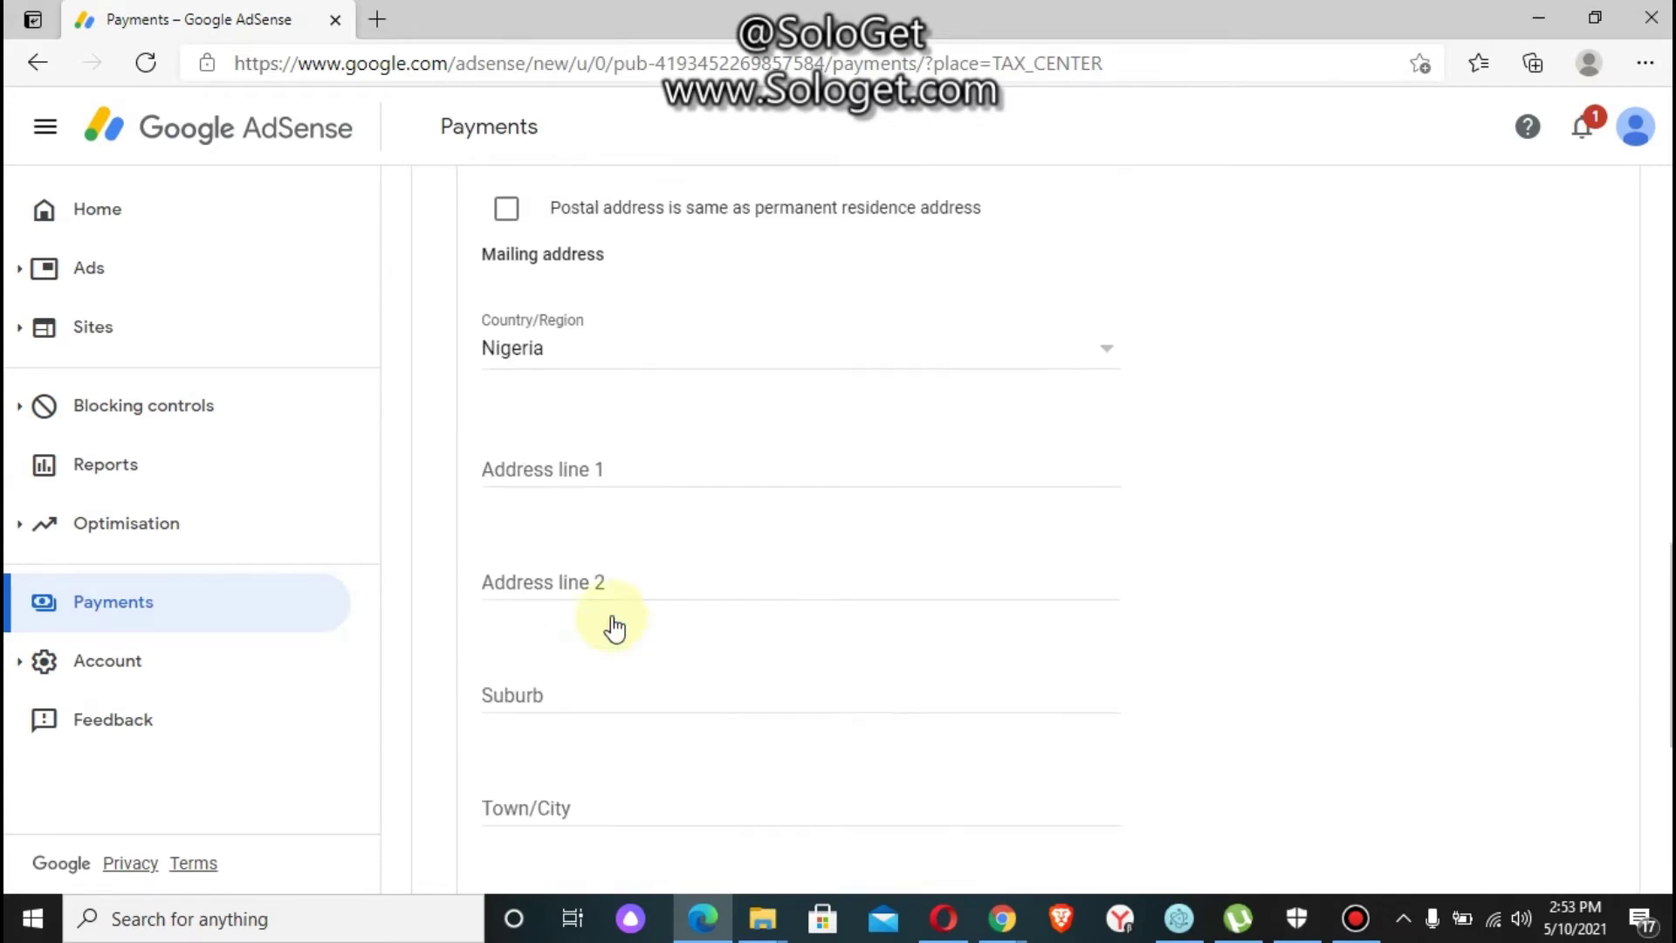
scroll(611, 625, up, 6)
scroll(615, 615, down, 5)
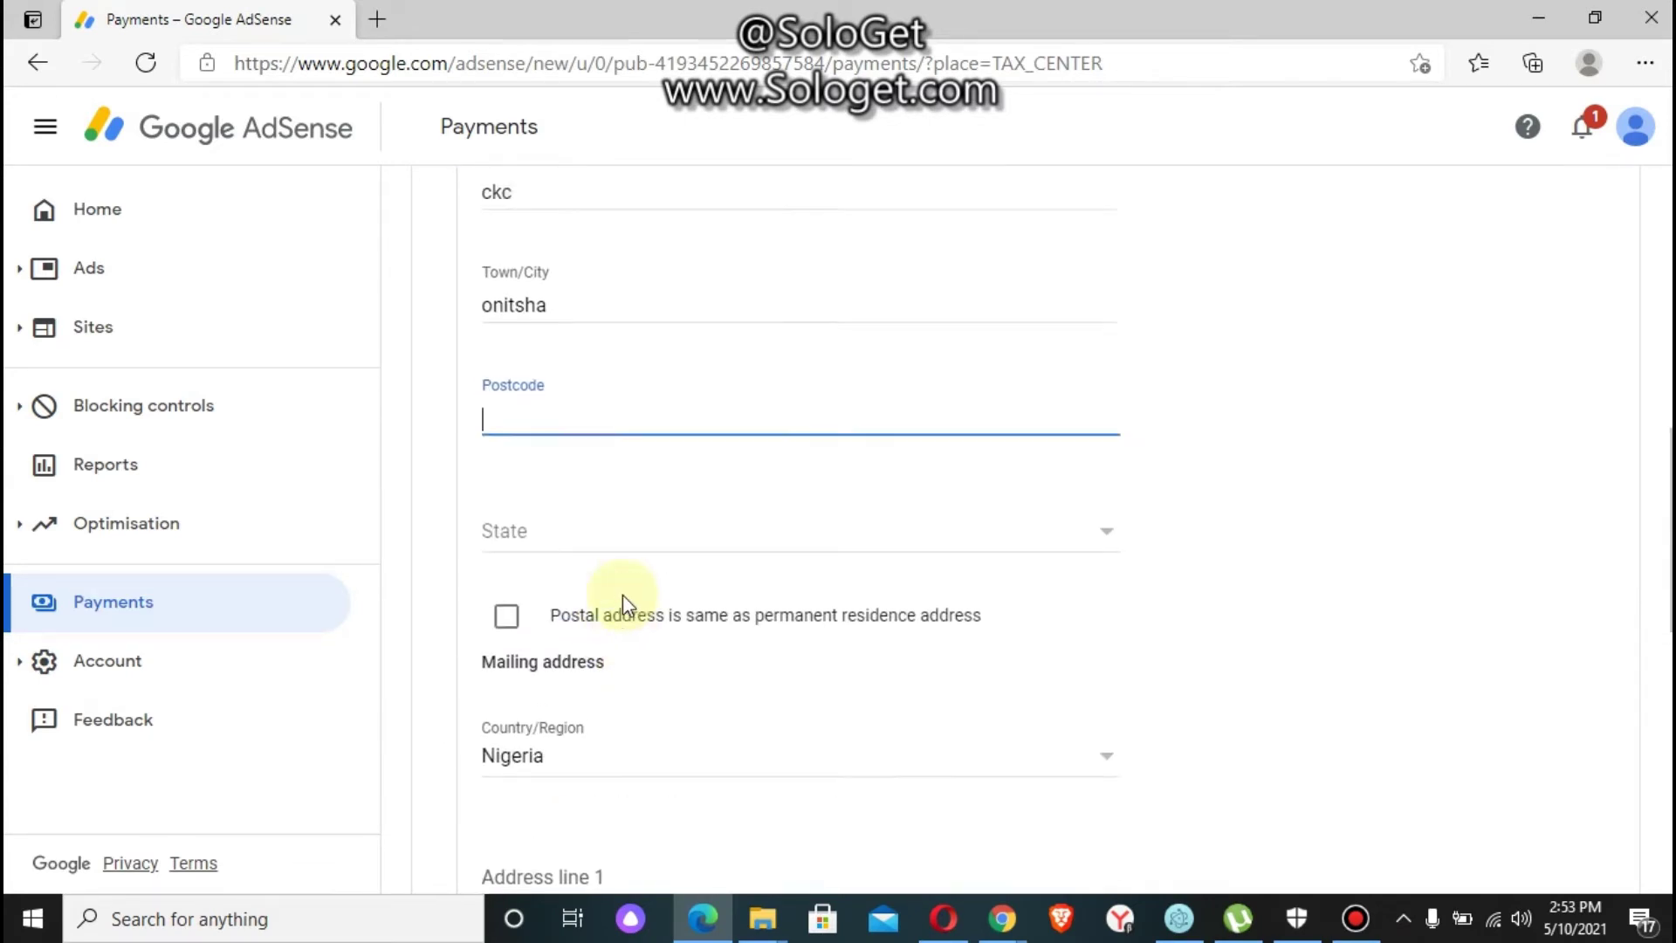
scroll(625, 597, up, 2)
scroll(622, 598, up, 3)
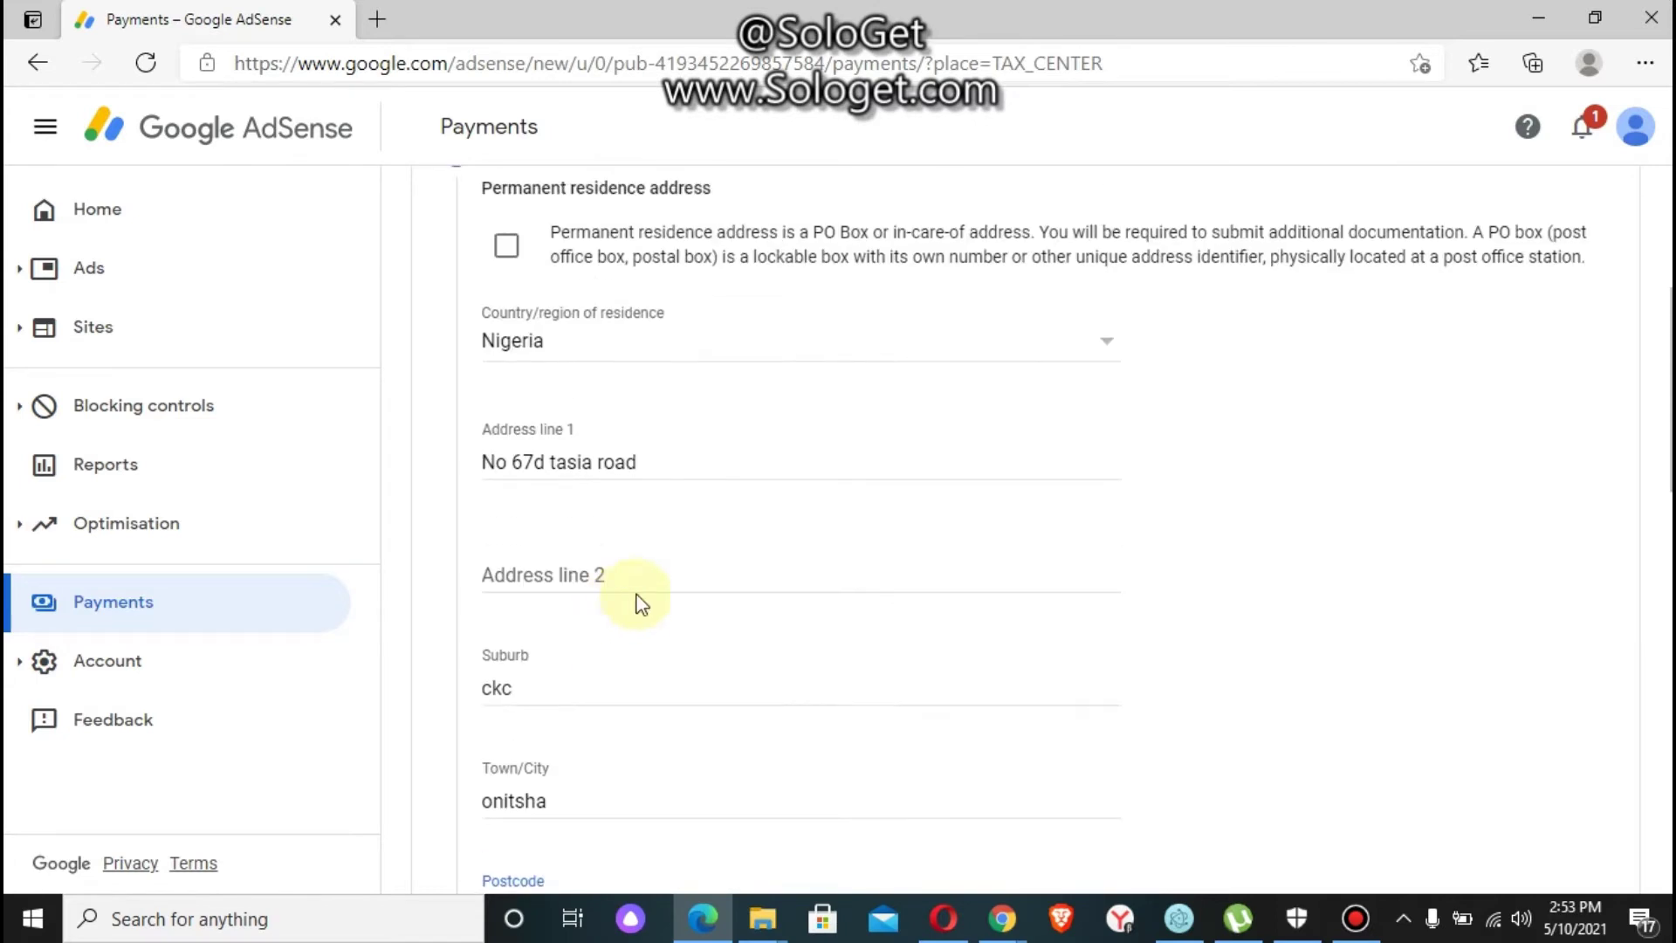
scroll(637, 593, down, 3)
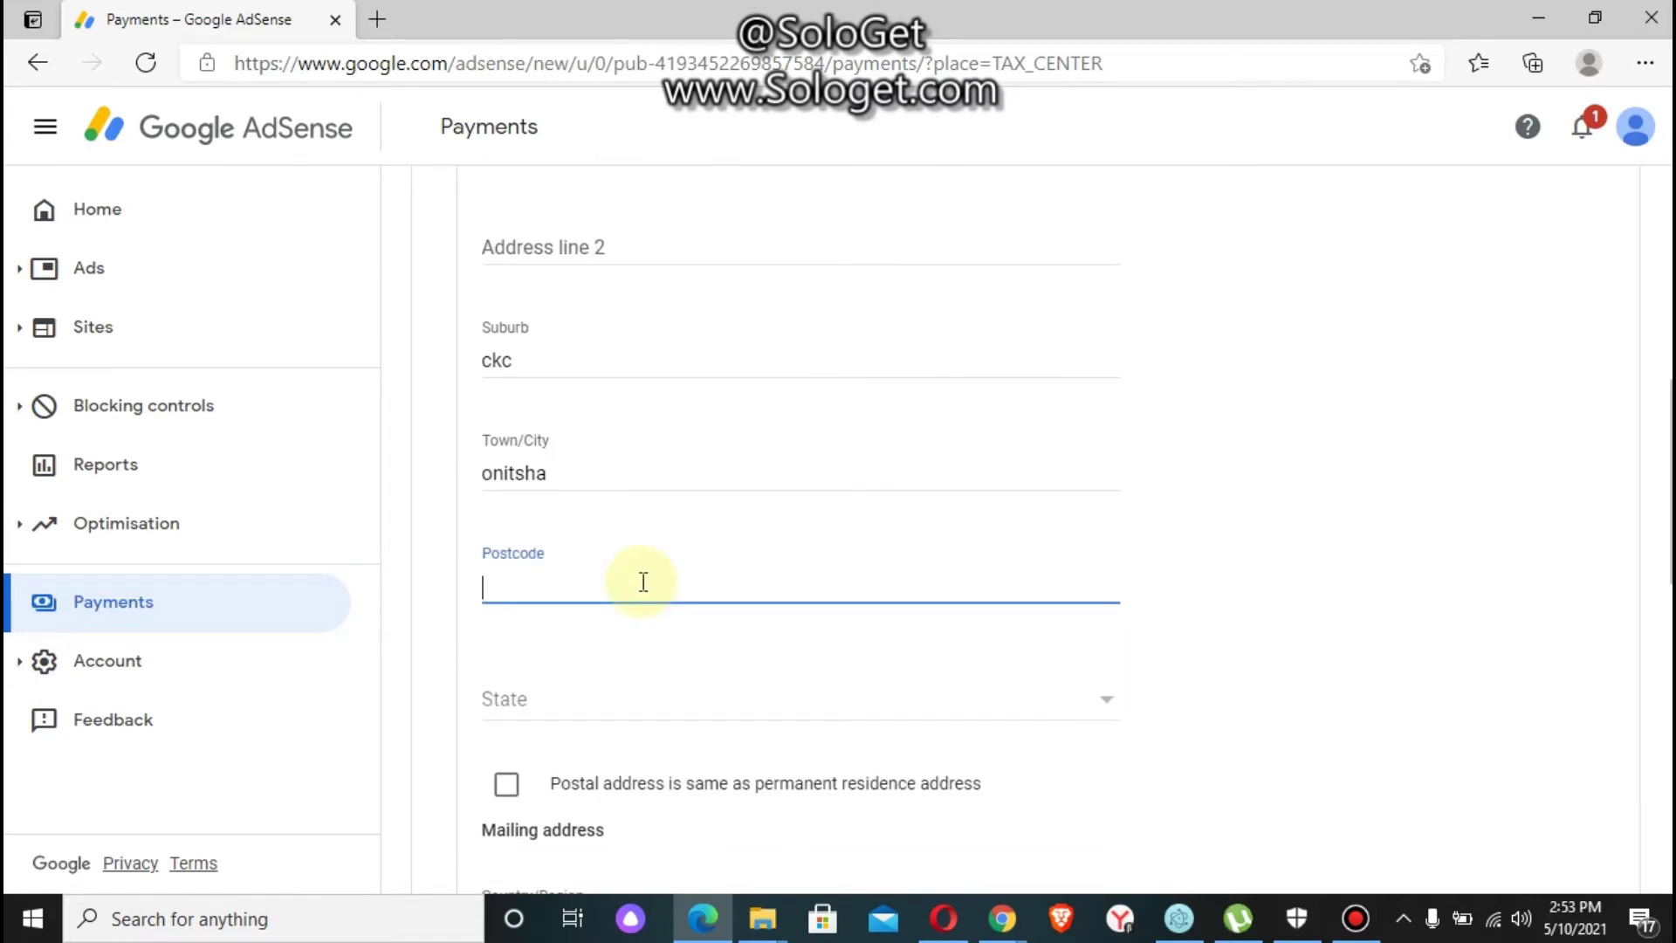
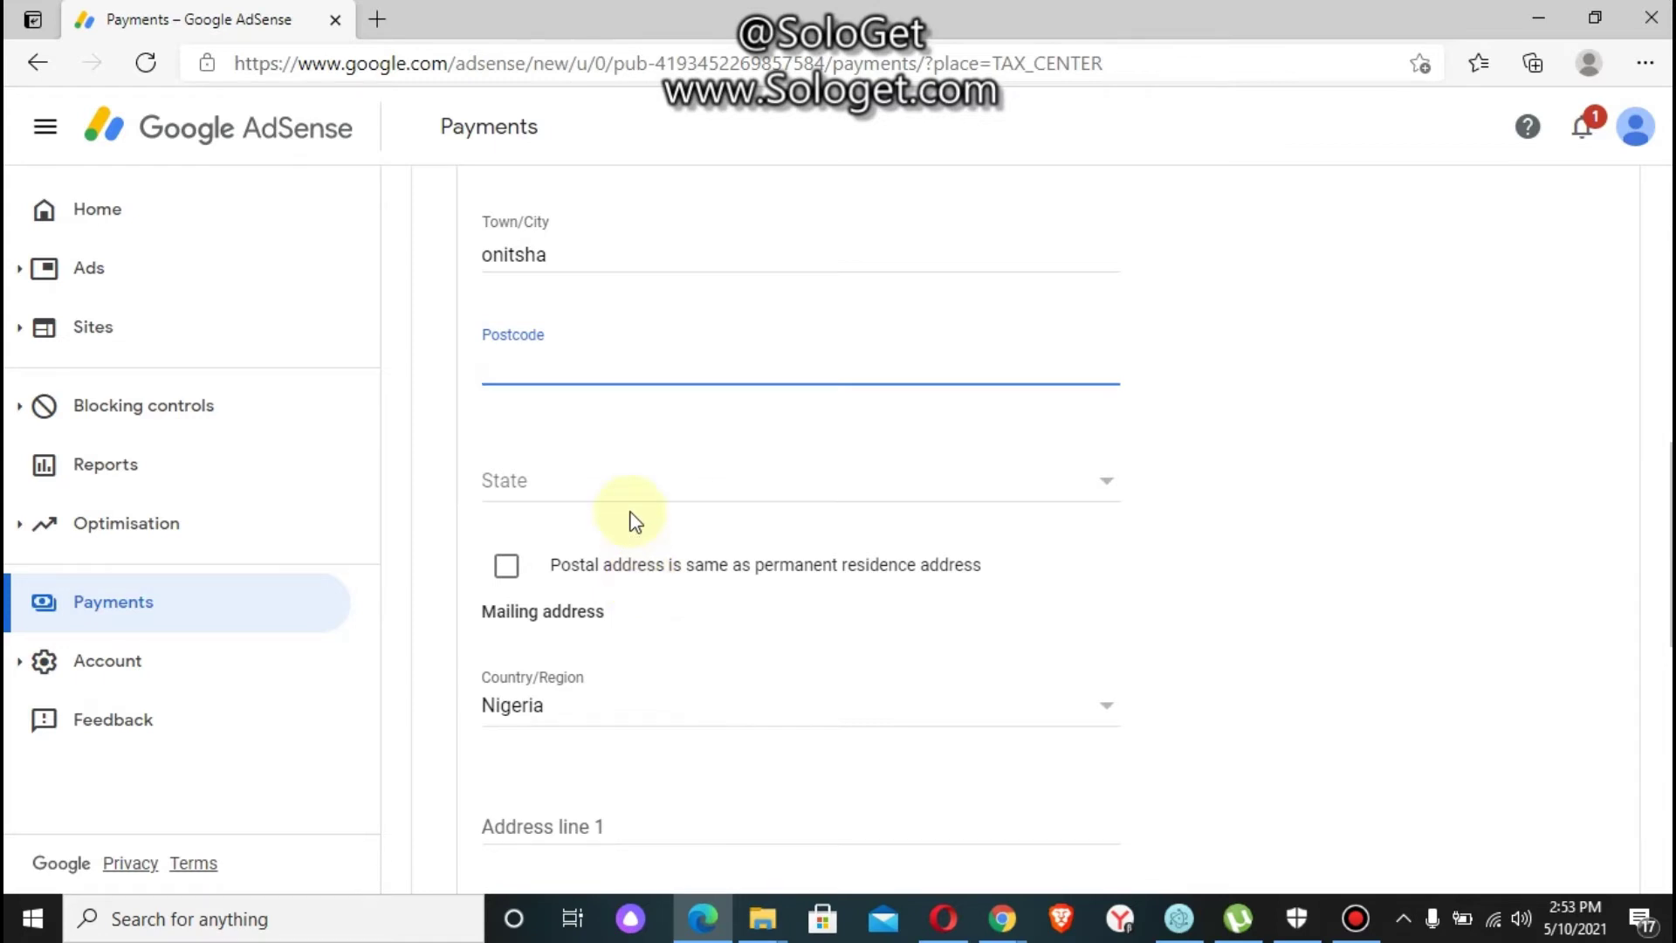
Enter postcode 463118 and choose Anambra as the state
text(46)
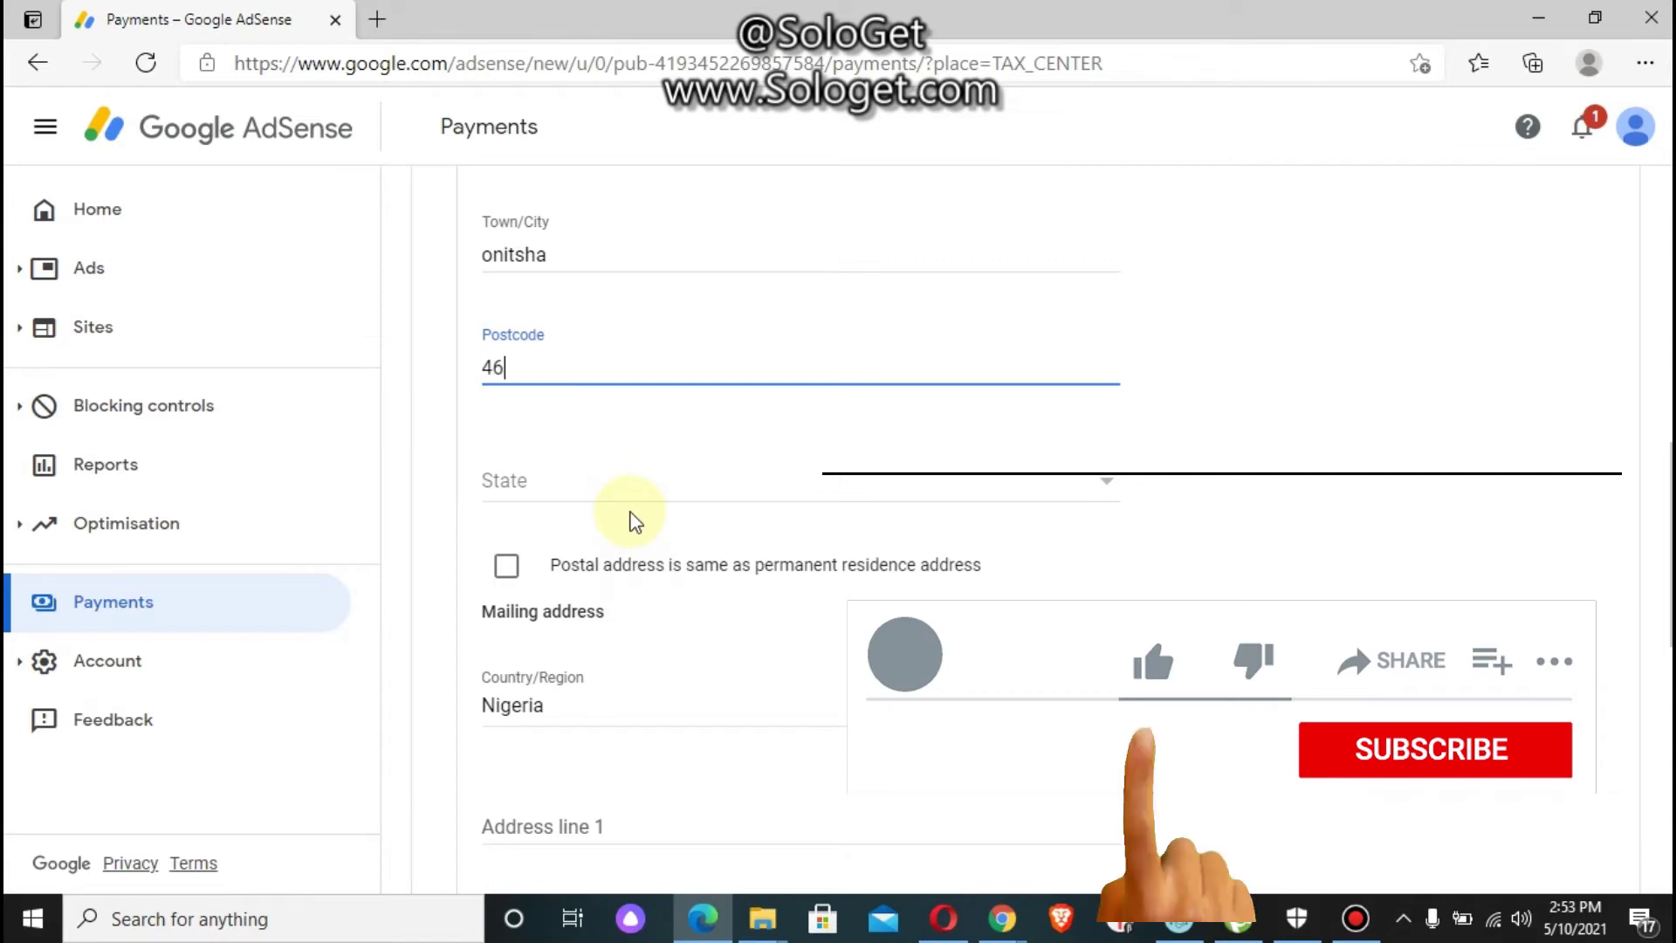
text(3118)
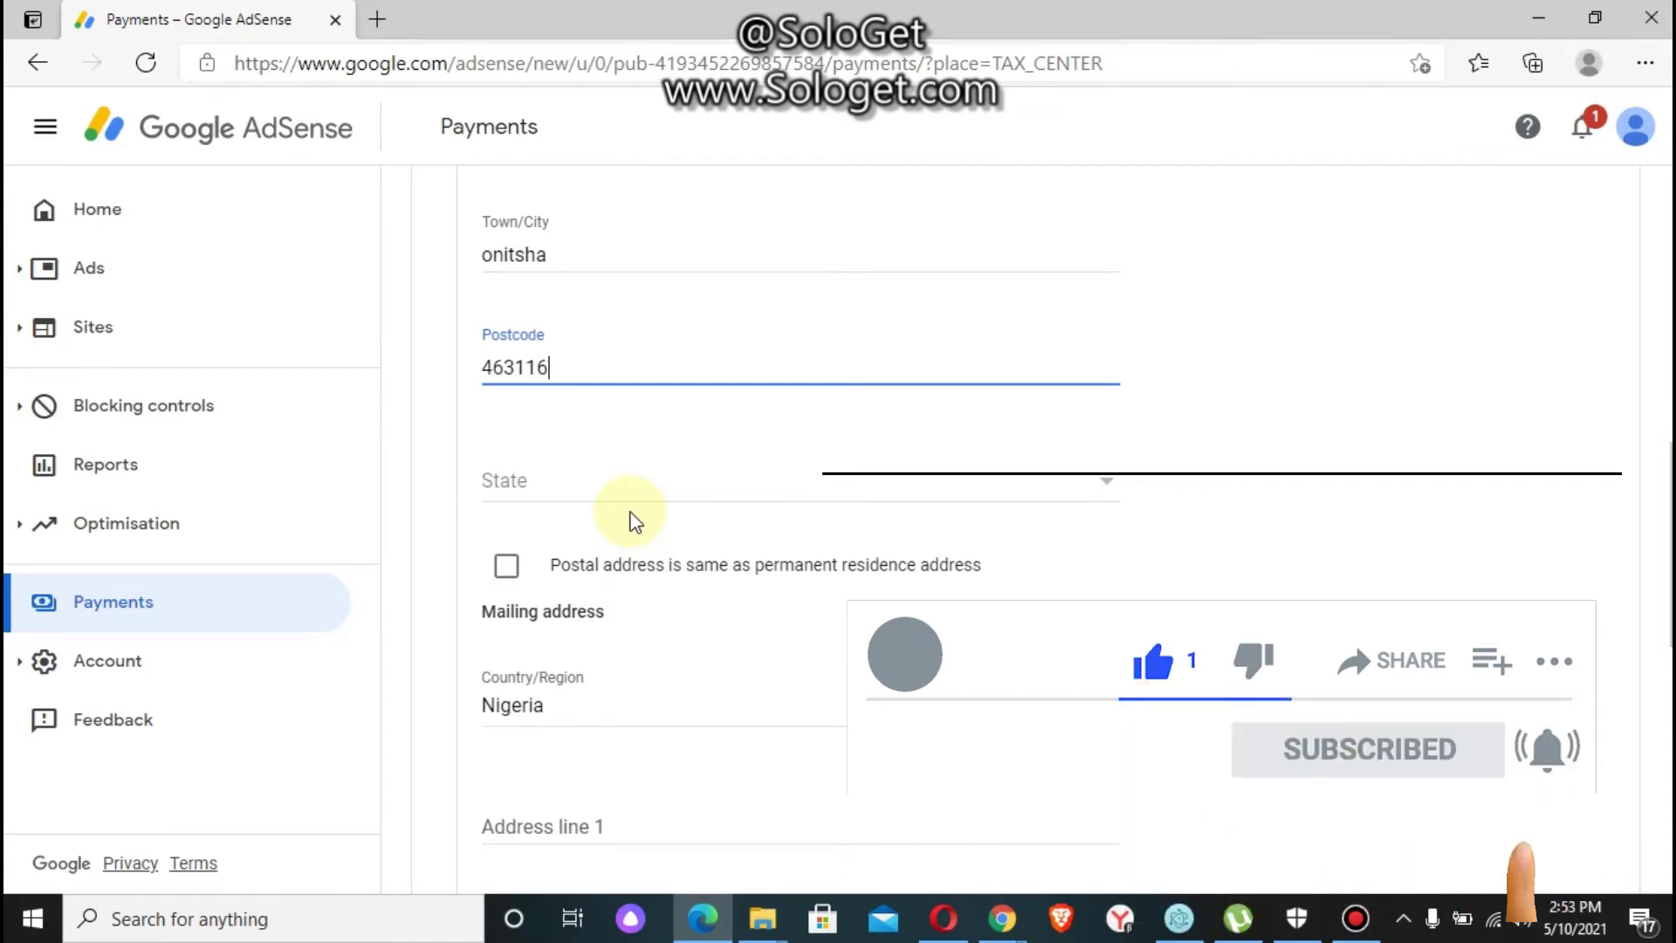
scroll(634, 521, up, 6)
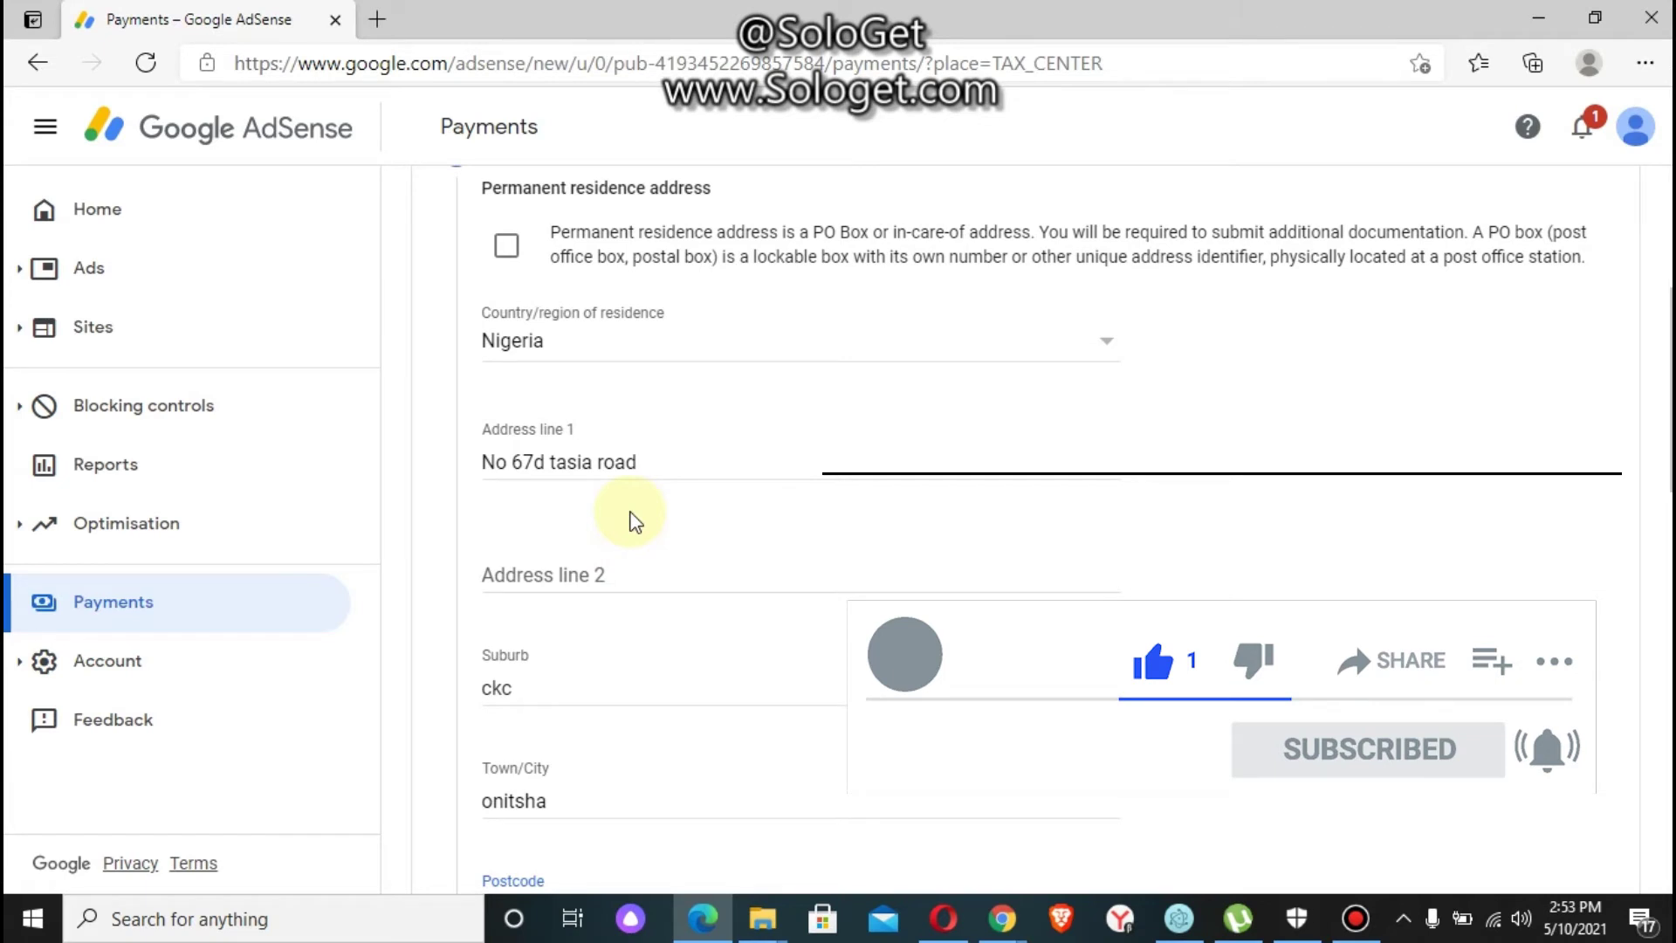
scroll(845, 546, down, 5)
scroll(813, 545, down, 3)
click(670, 384)
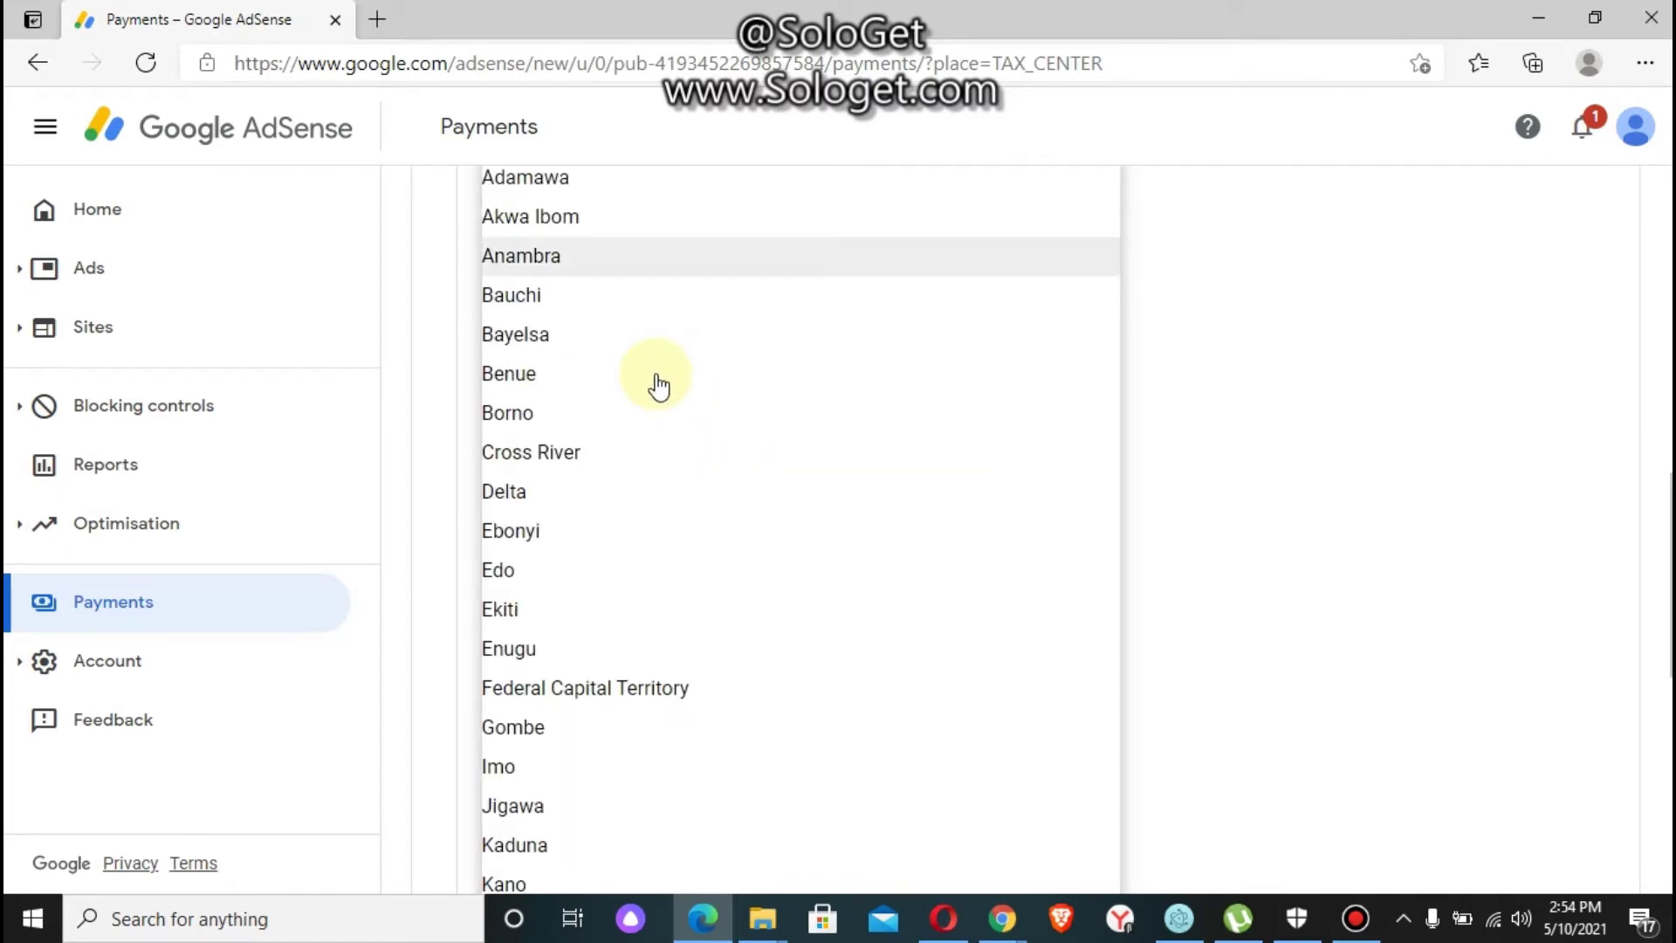
click(560, 262)
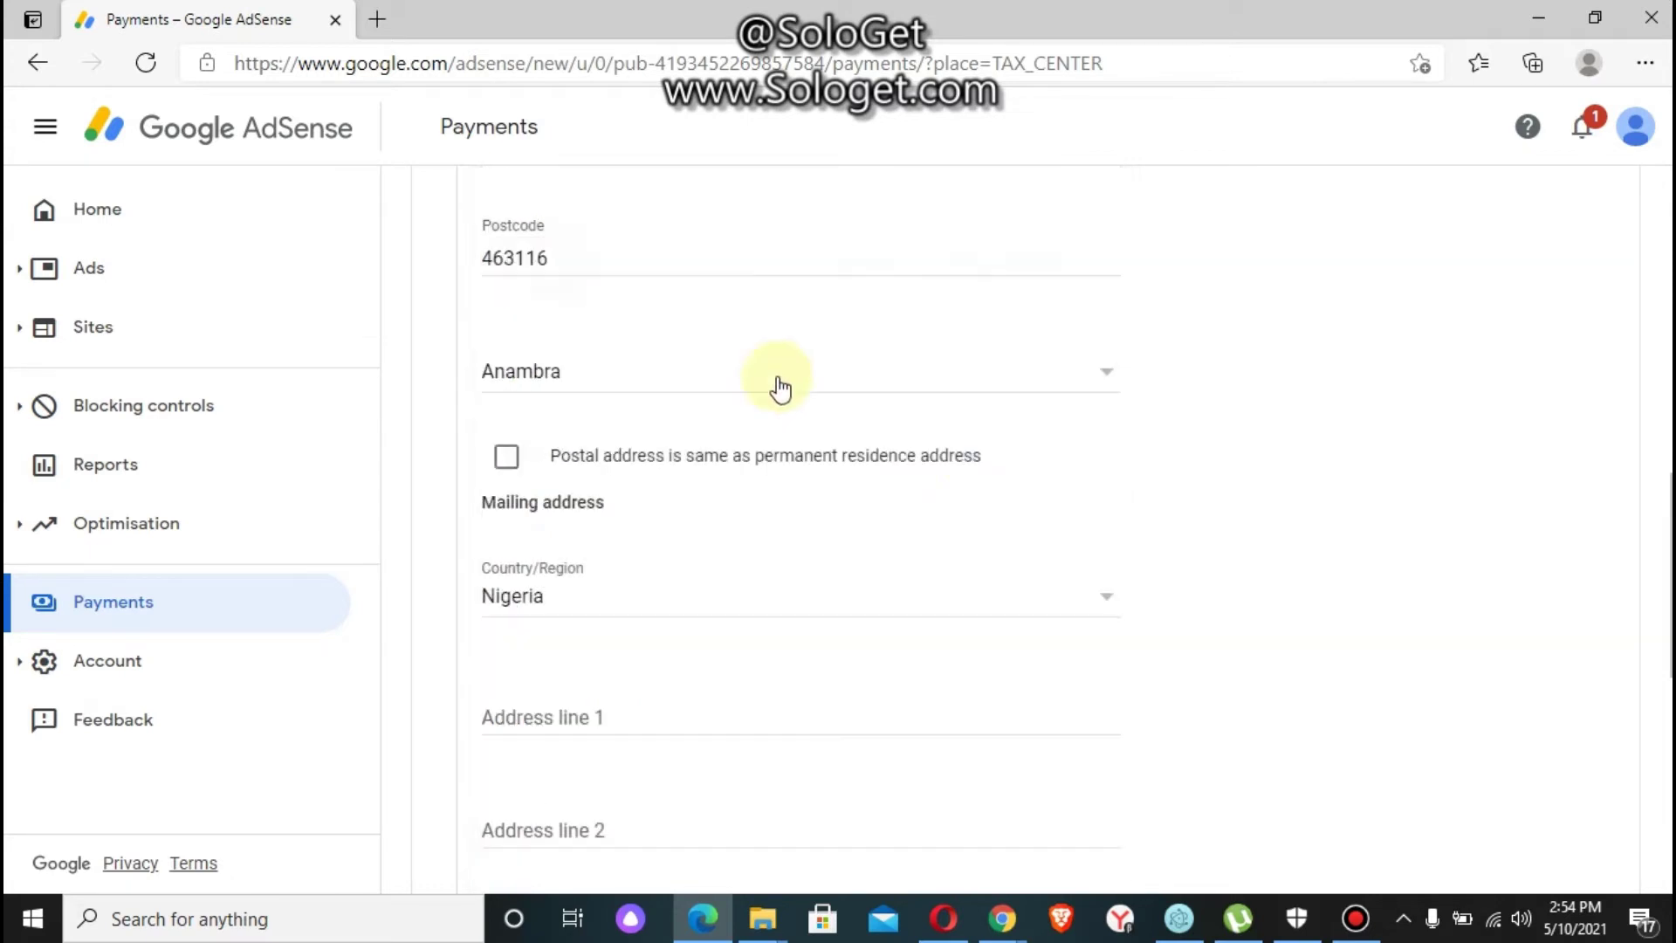
Make the postal address the same as the residence address and continue to the tax treaty question
click(503, 463)
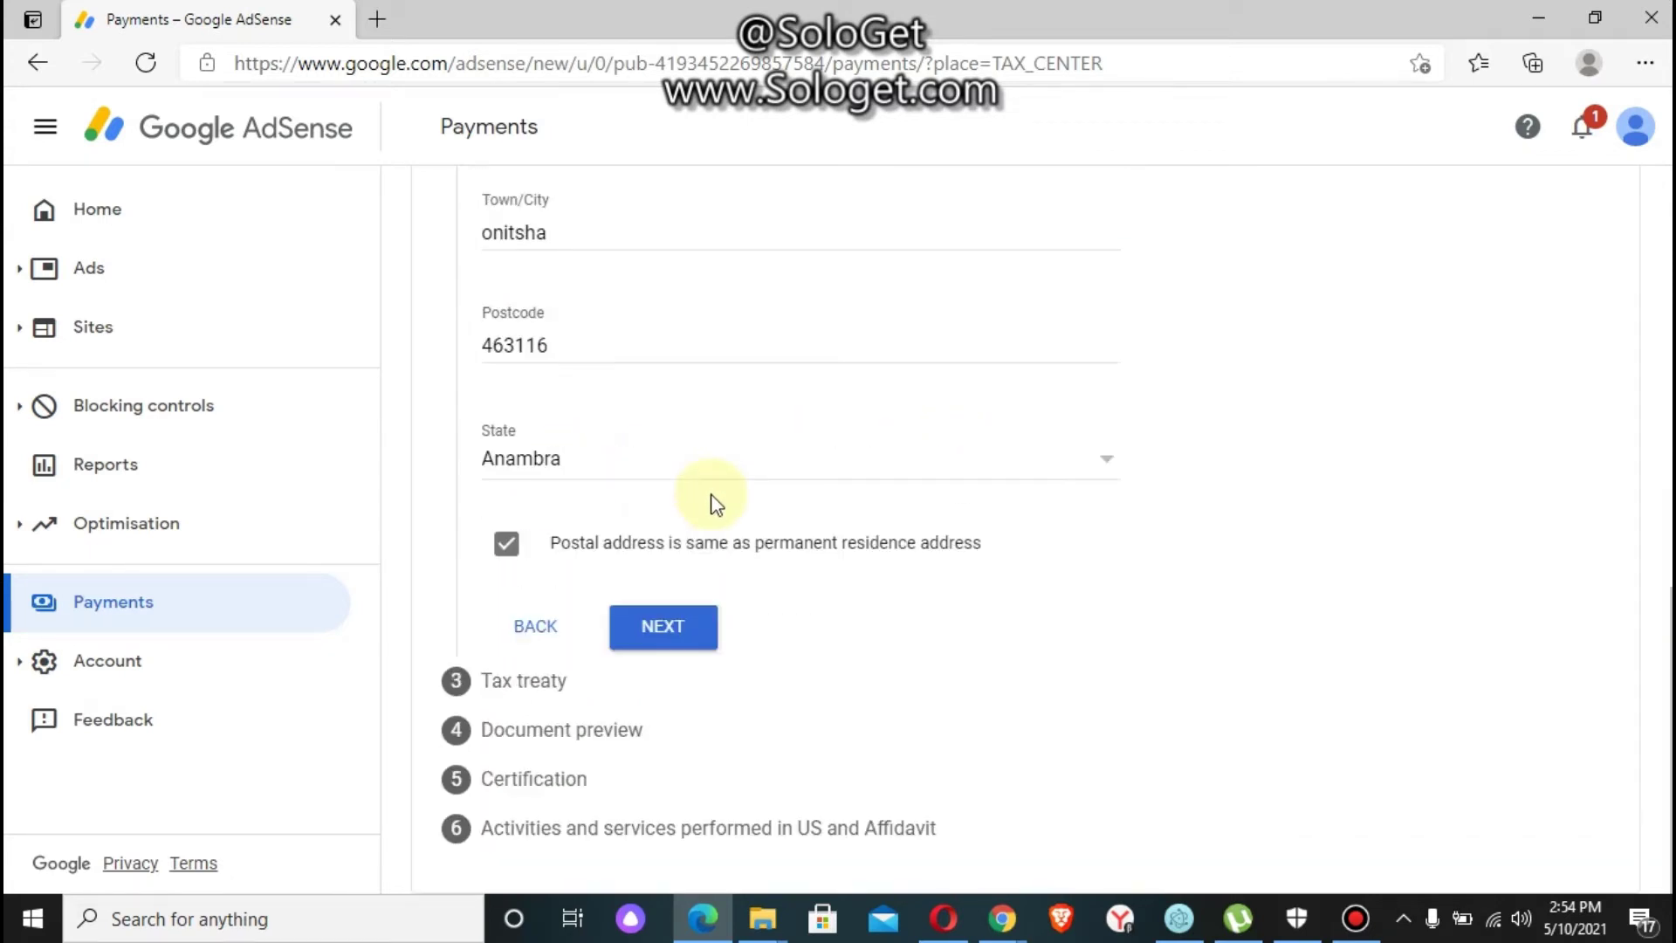
scroll(694, 600, up, 10)
scroll(698, 607, down, 10)
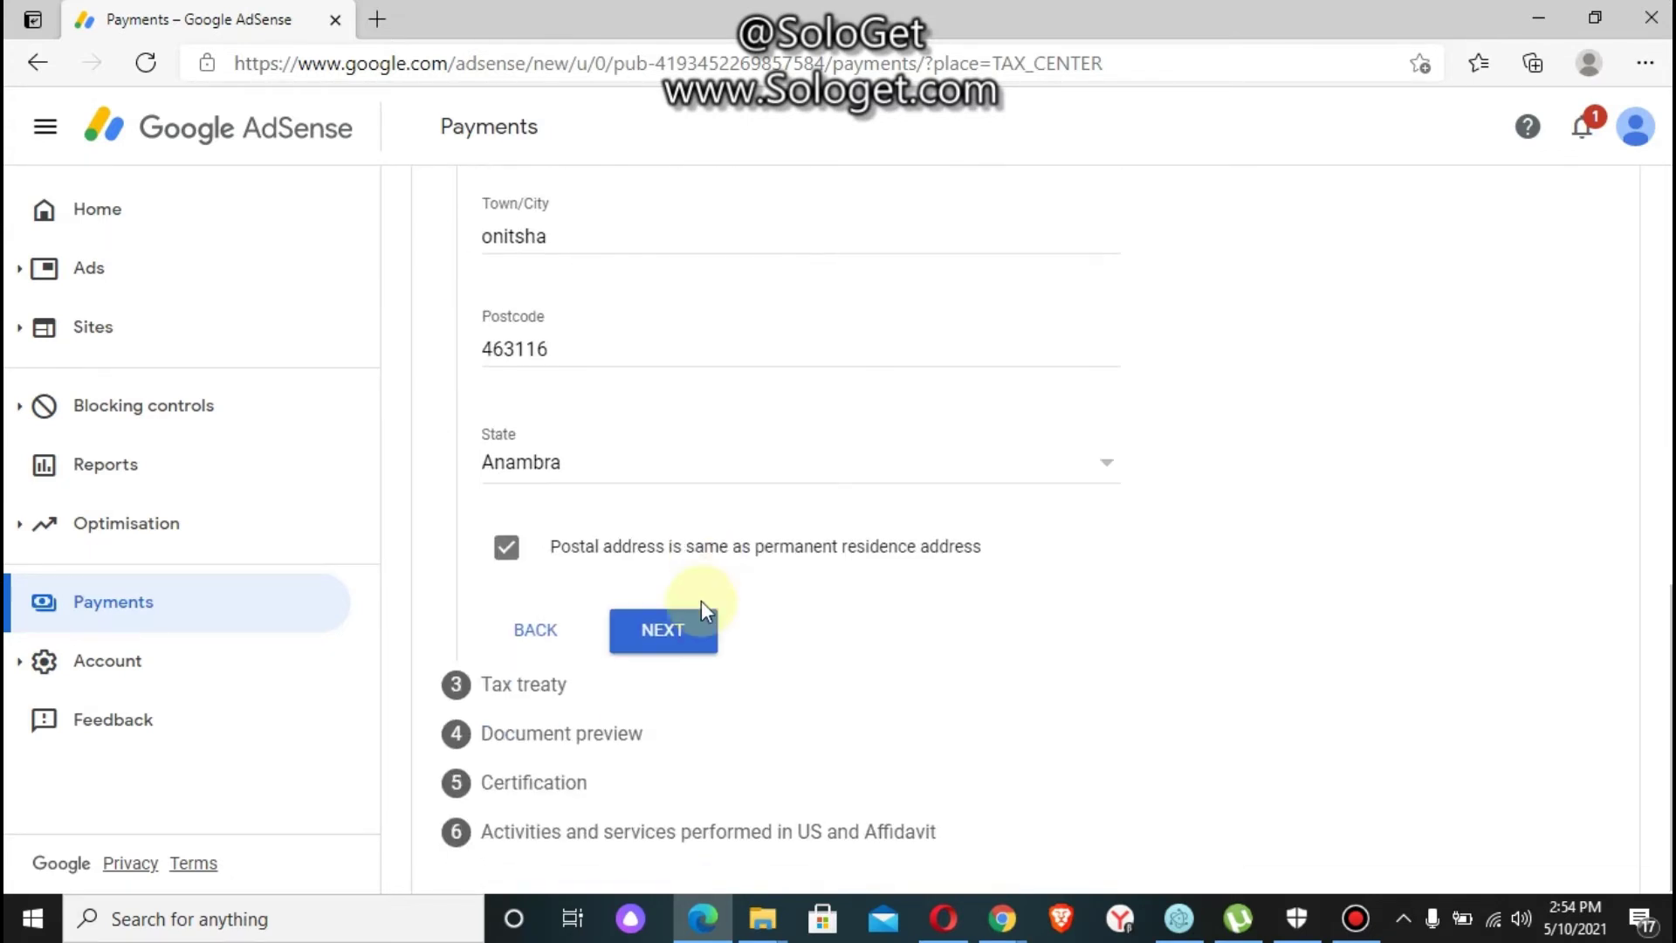
click(683, 641)
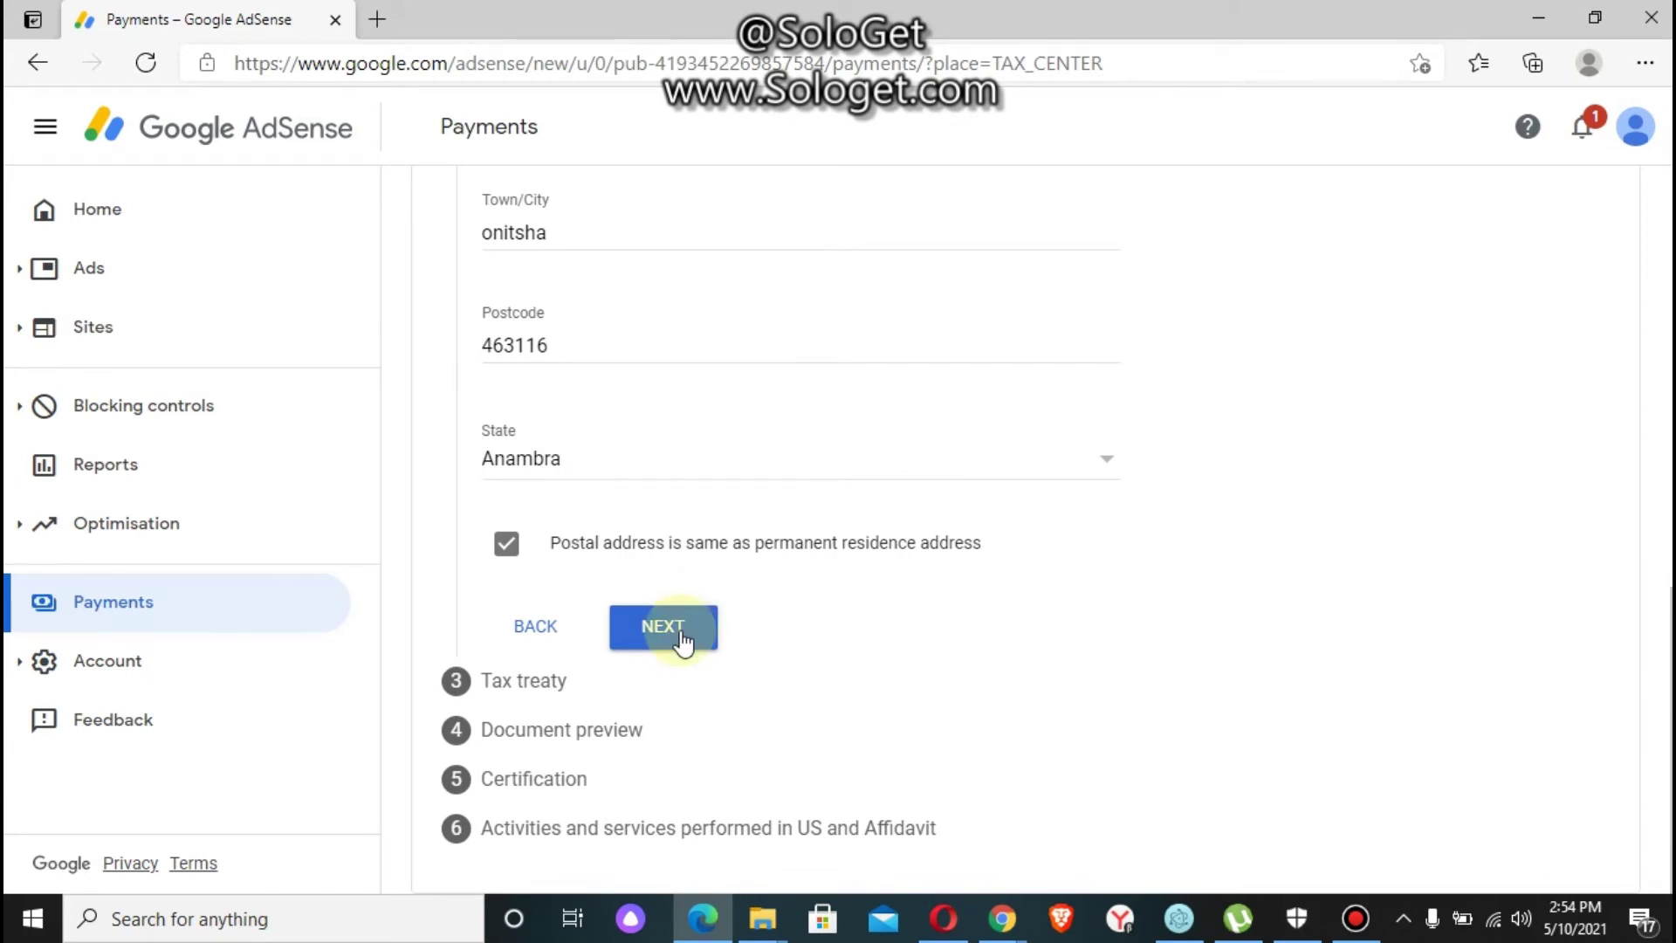
click(684, 642)
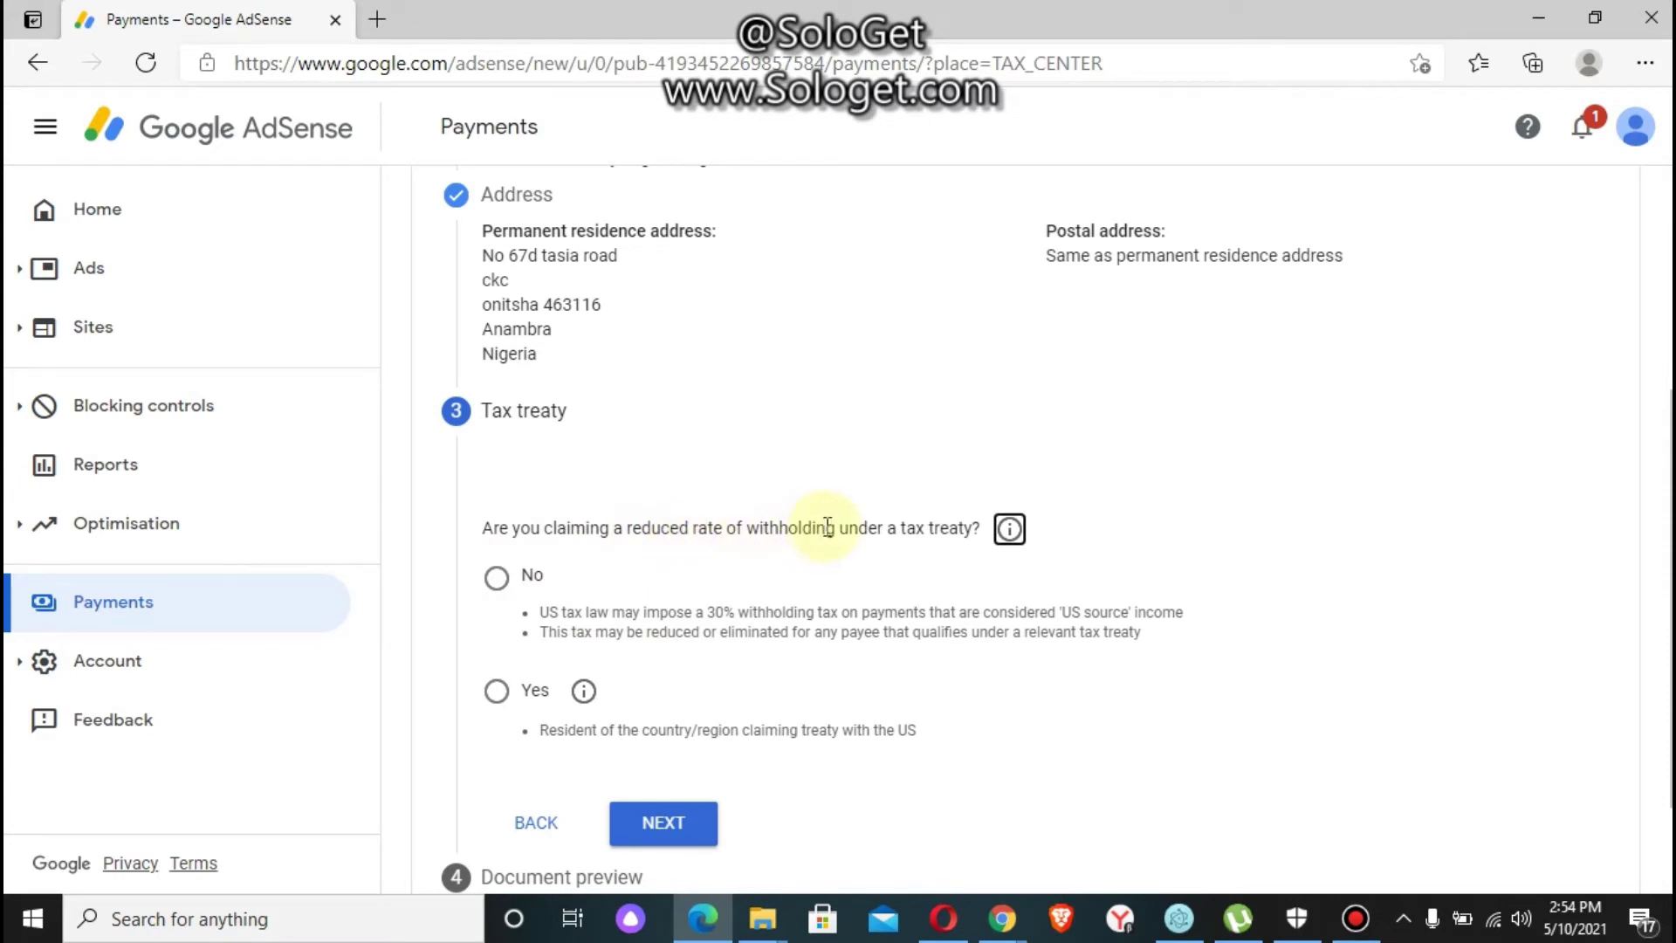
Answer No to claiming a reduced treaty withholding rate and continue to the W-8BEN document preview
click(496, 578)
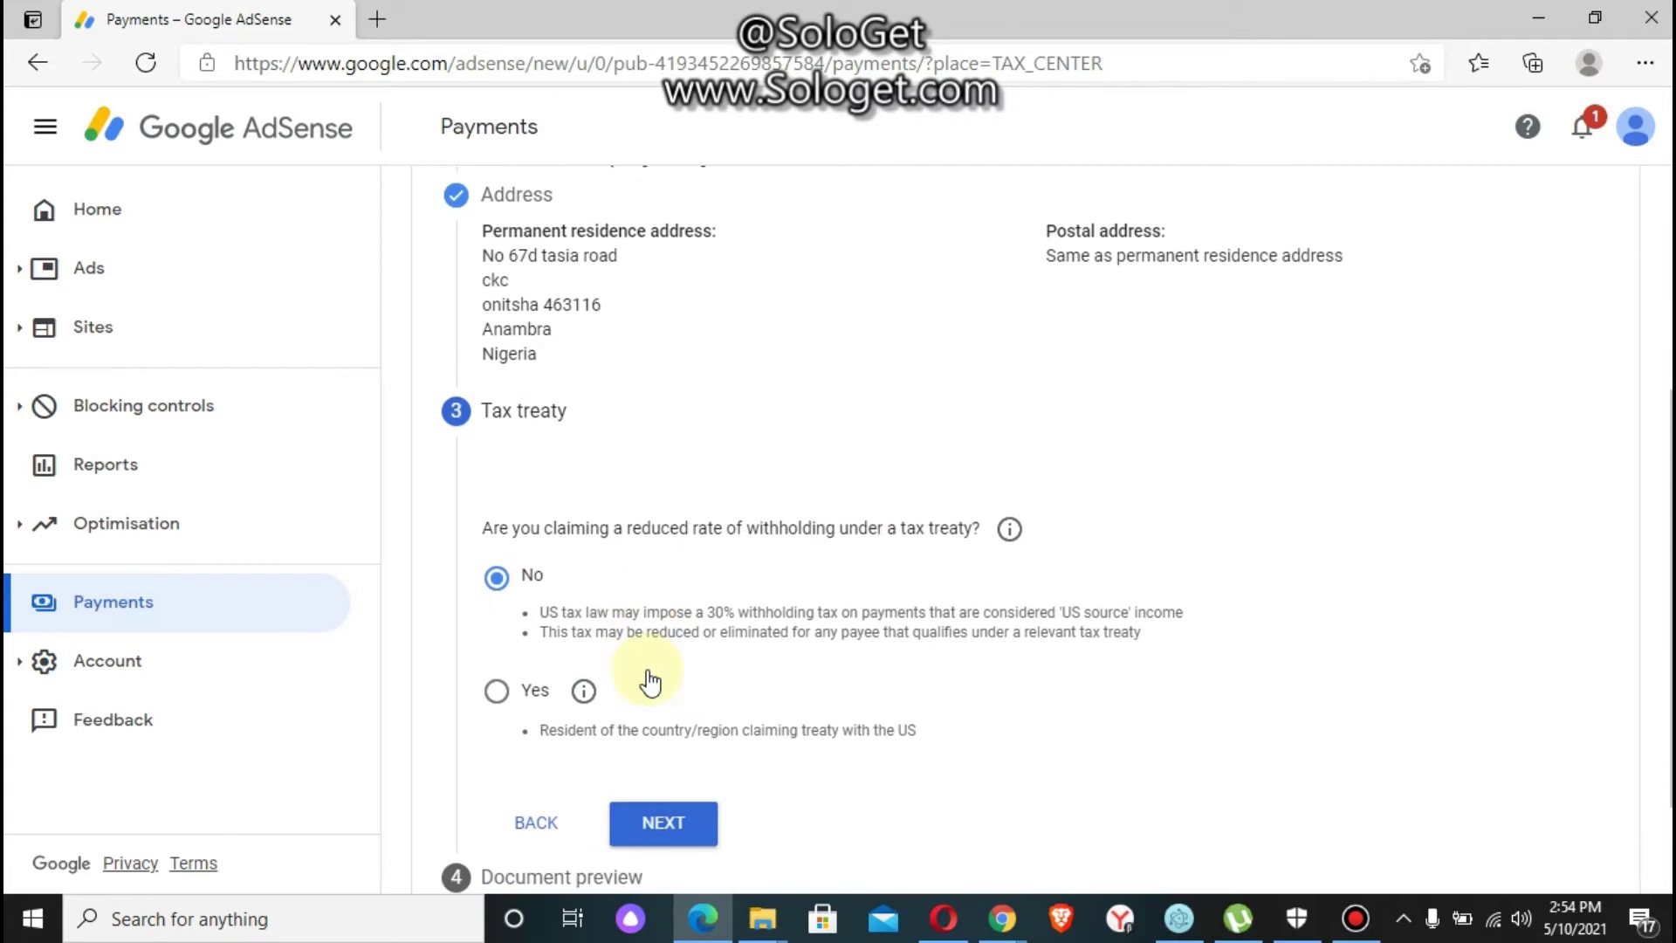
click(694, 819)
click(682, 689)
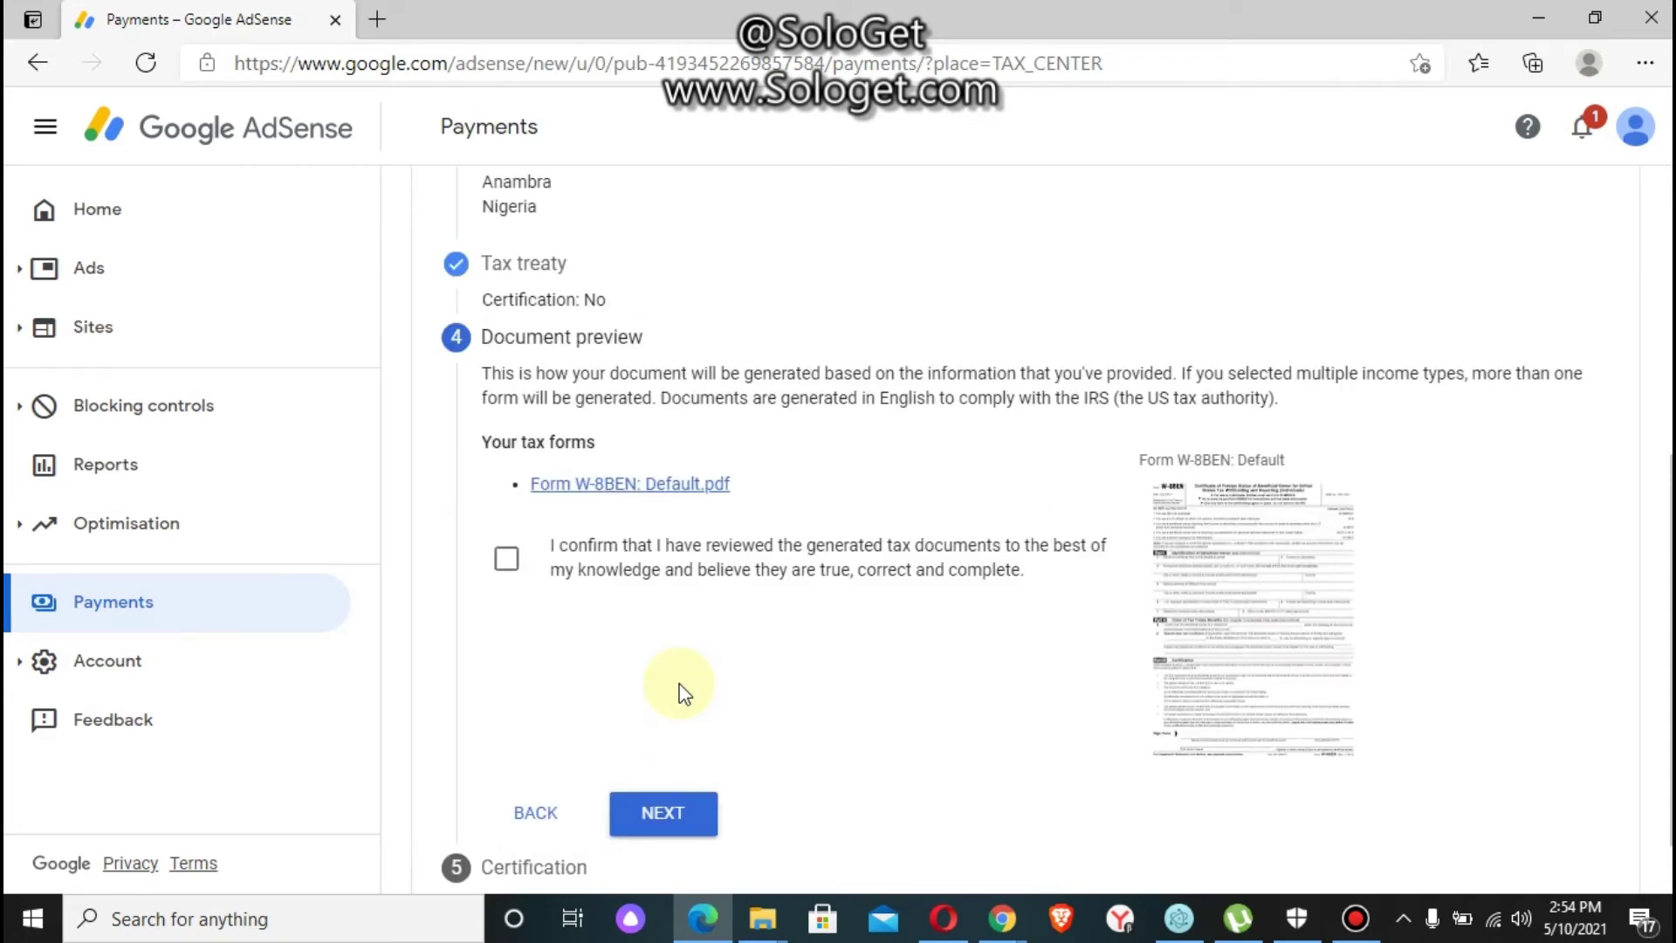
Open the W-8BEN preview image in a new tab to inspect it, then close that tab
scroll(715, 689, up, 3)
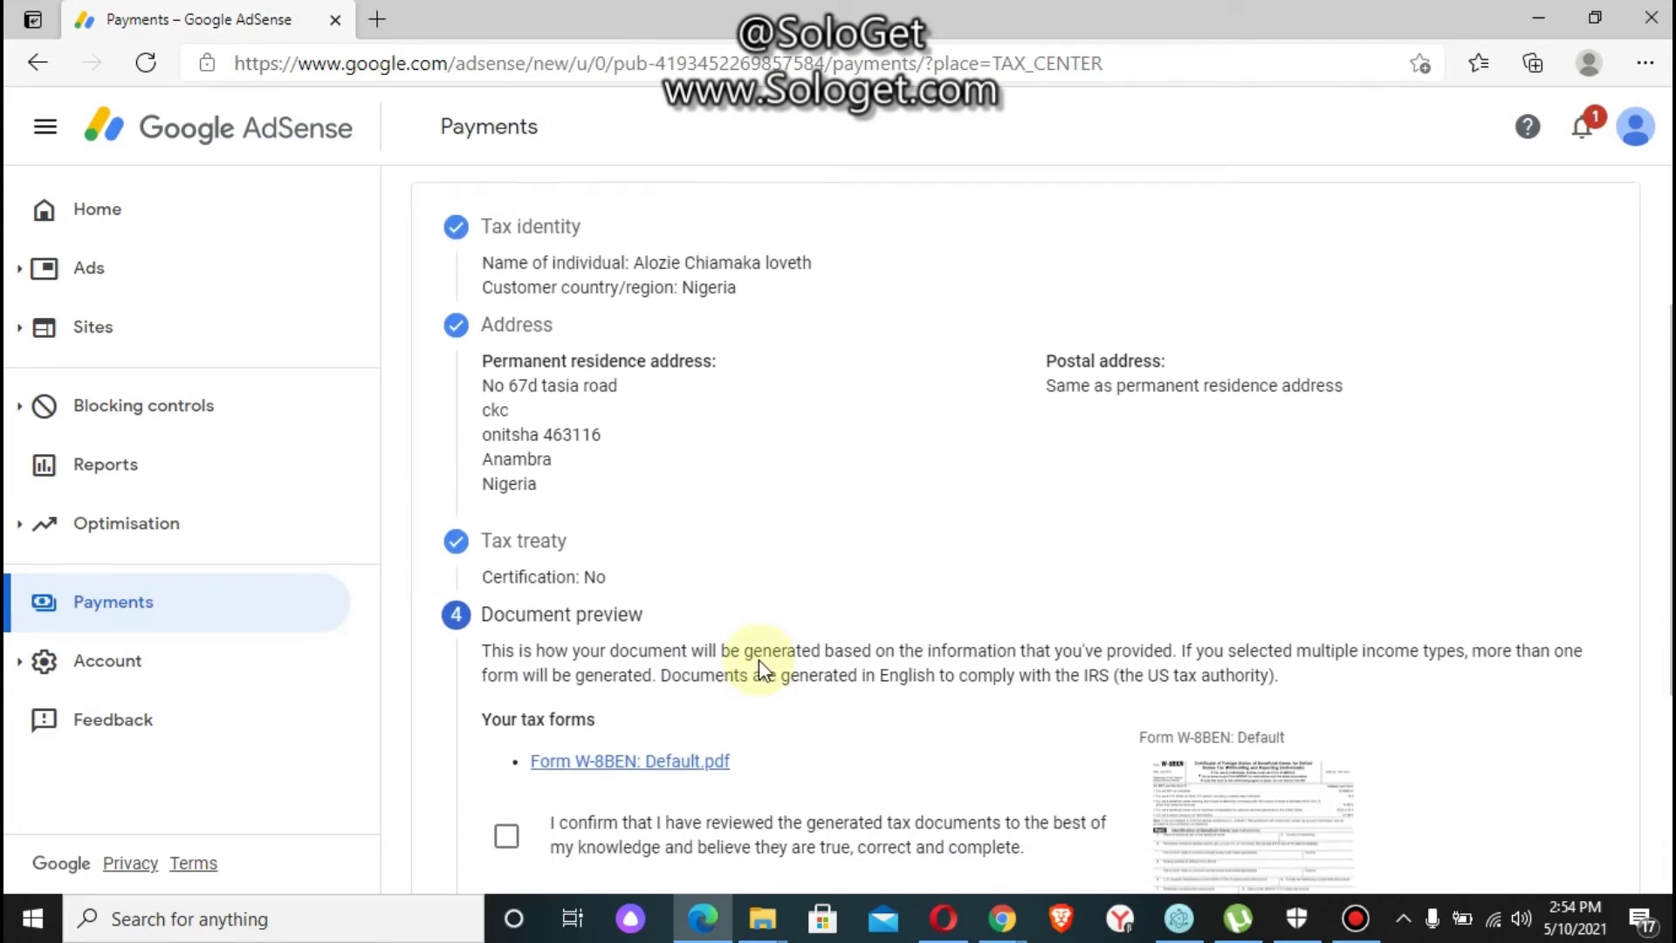
scroll(757, 660, down, 4)
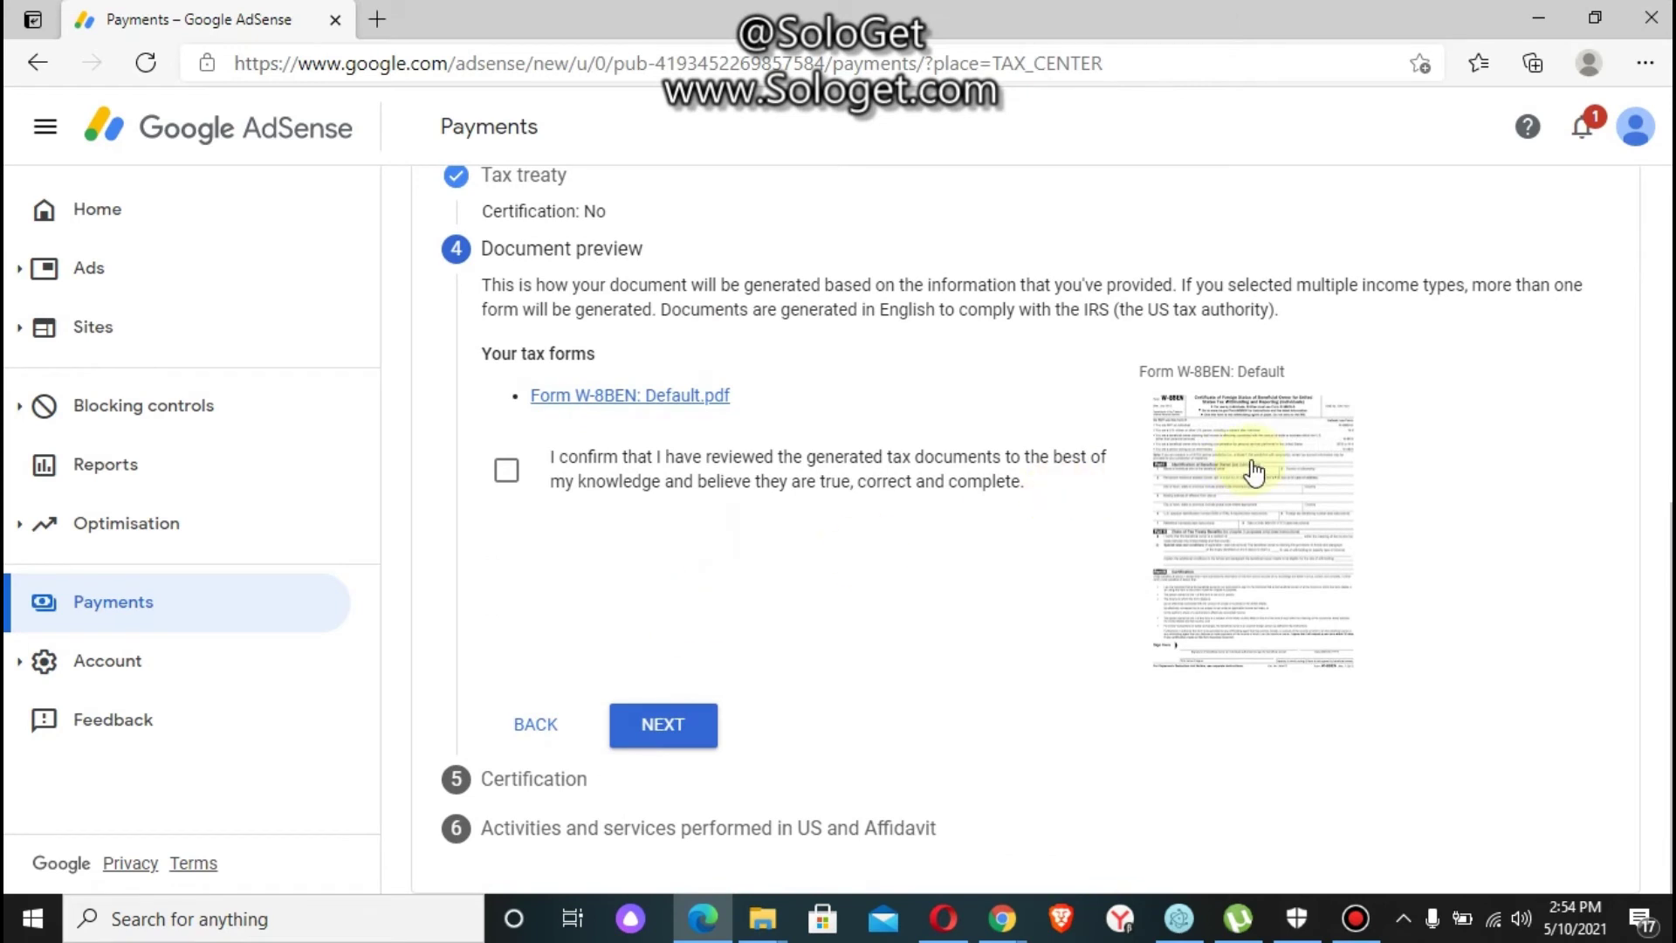
right_click(1237, 426)
click(1326, 444)
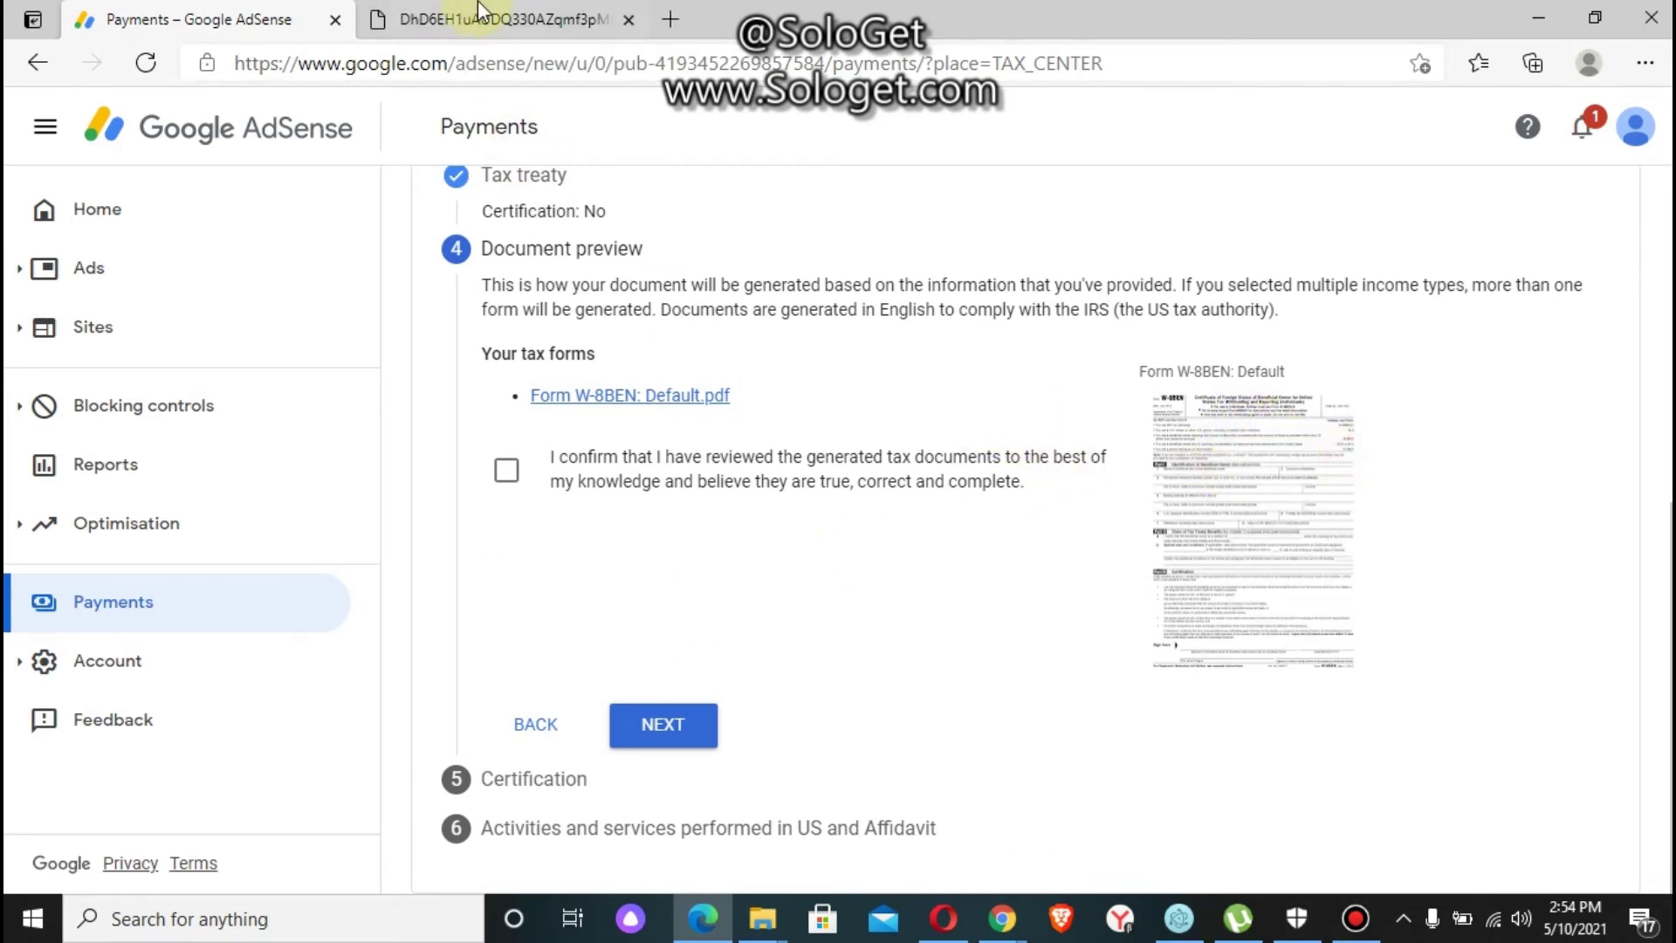
click(479, 12)
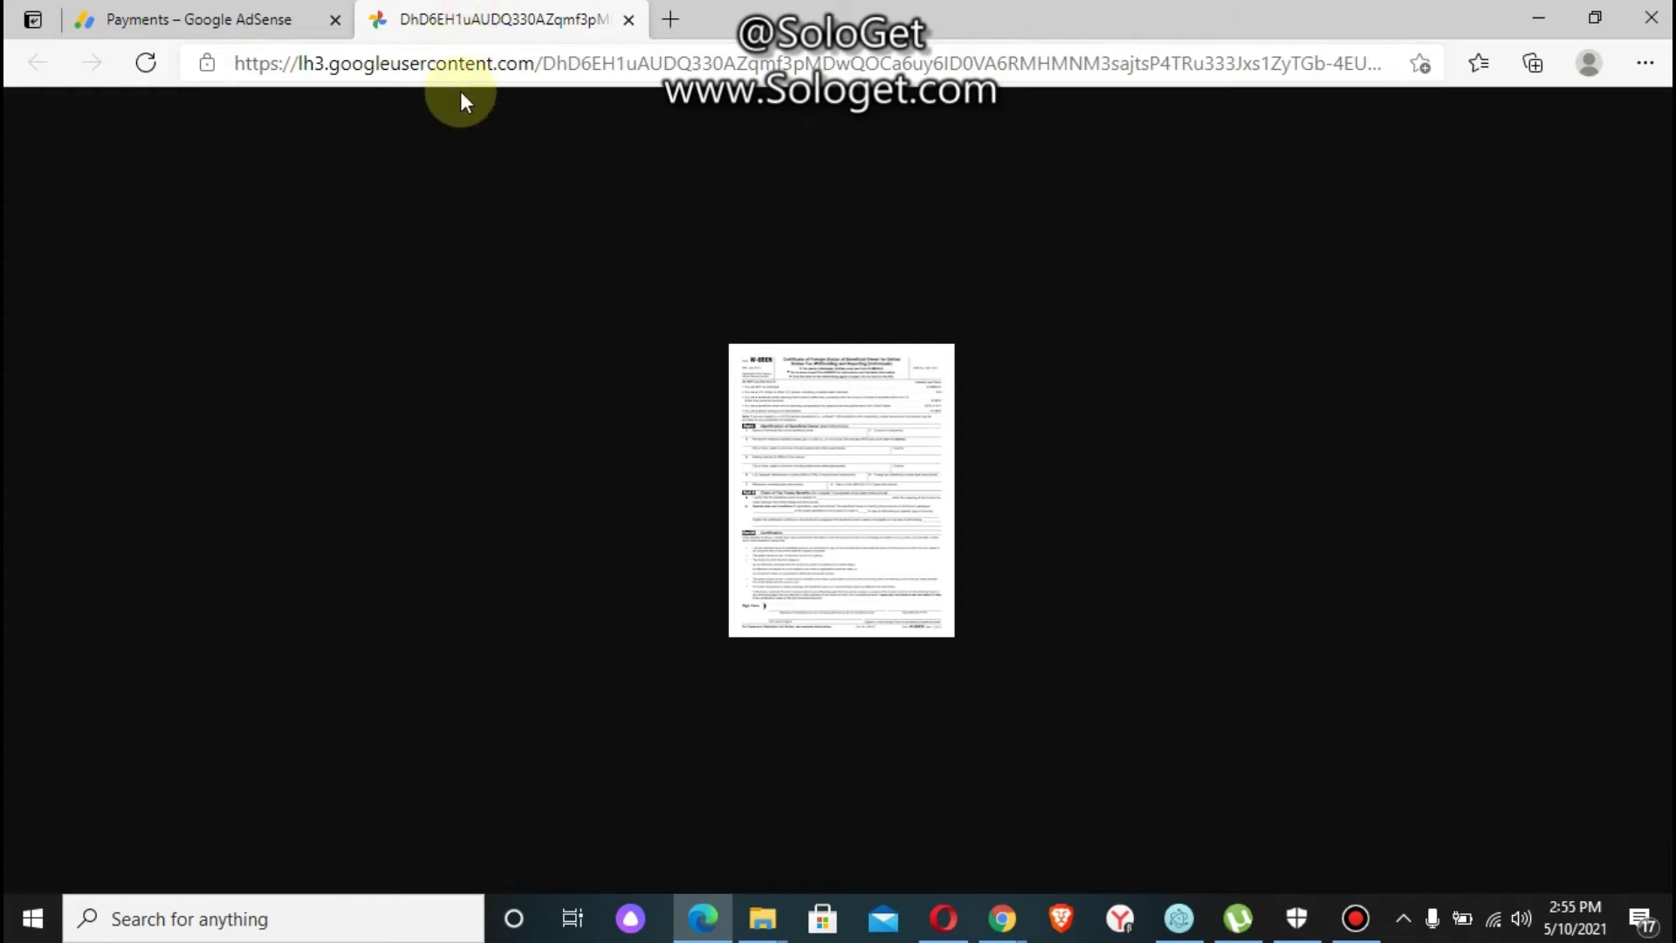
key(ctrl+w)
Open Form W-8BEN: Default.pdf in a new tab and tick the reviewed-documents confirmation
right_click(1227, 538)
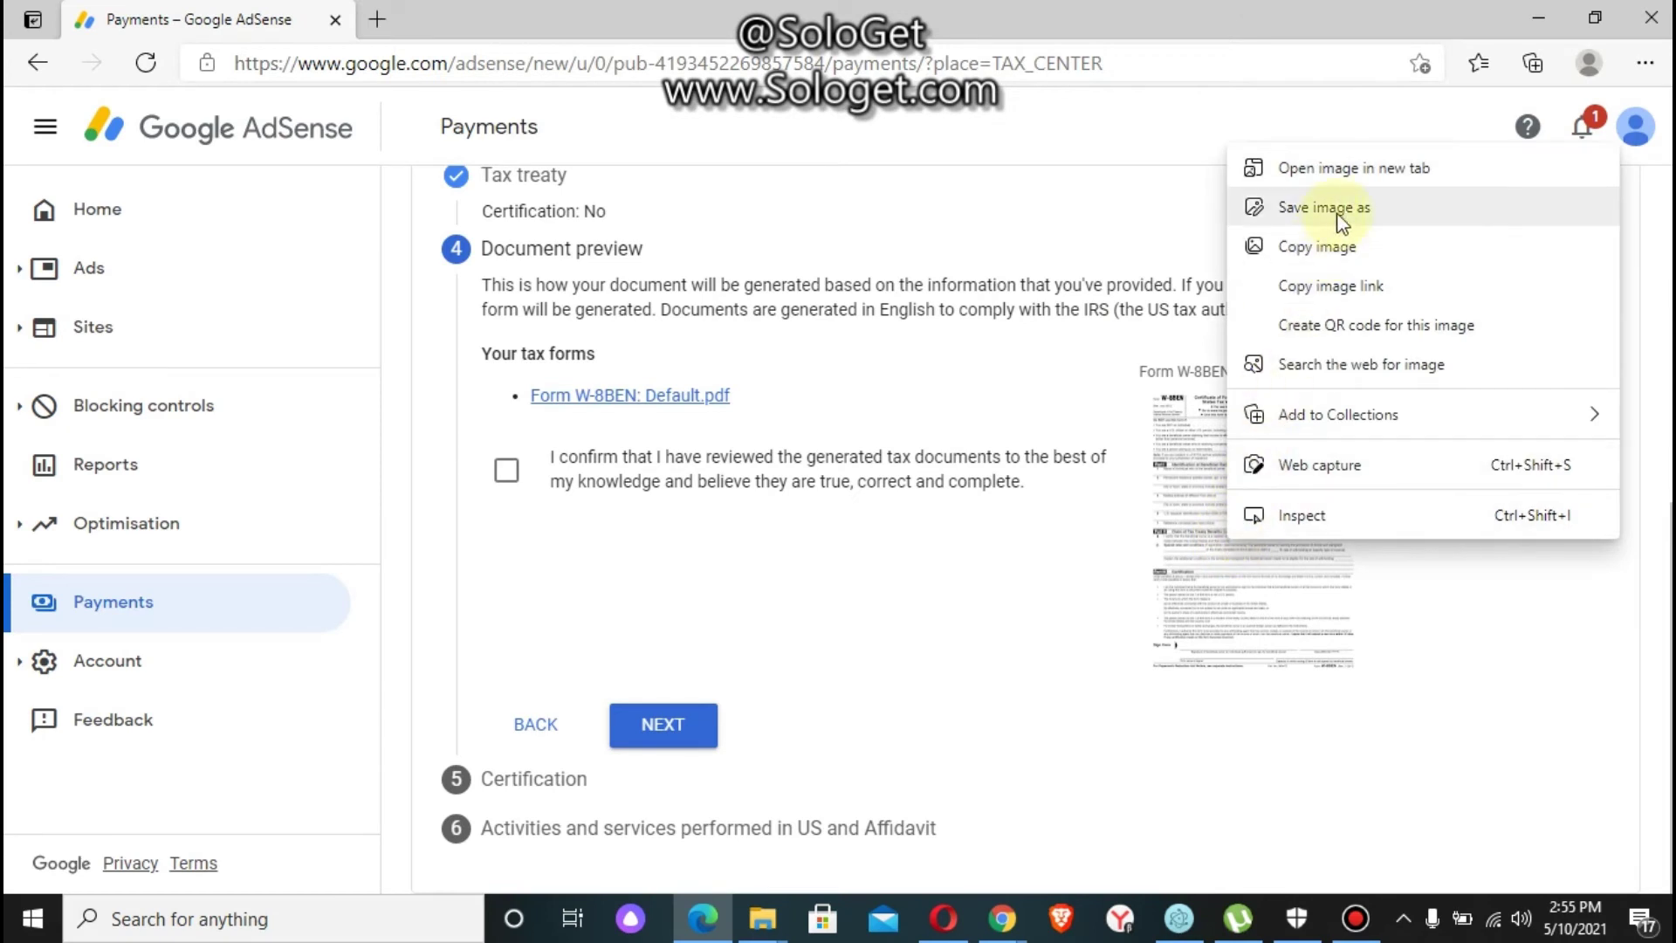
click(1018, 410)
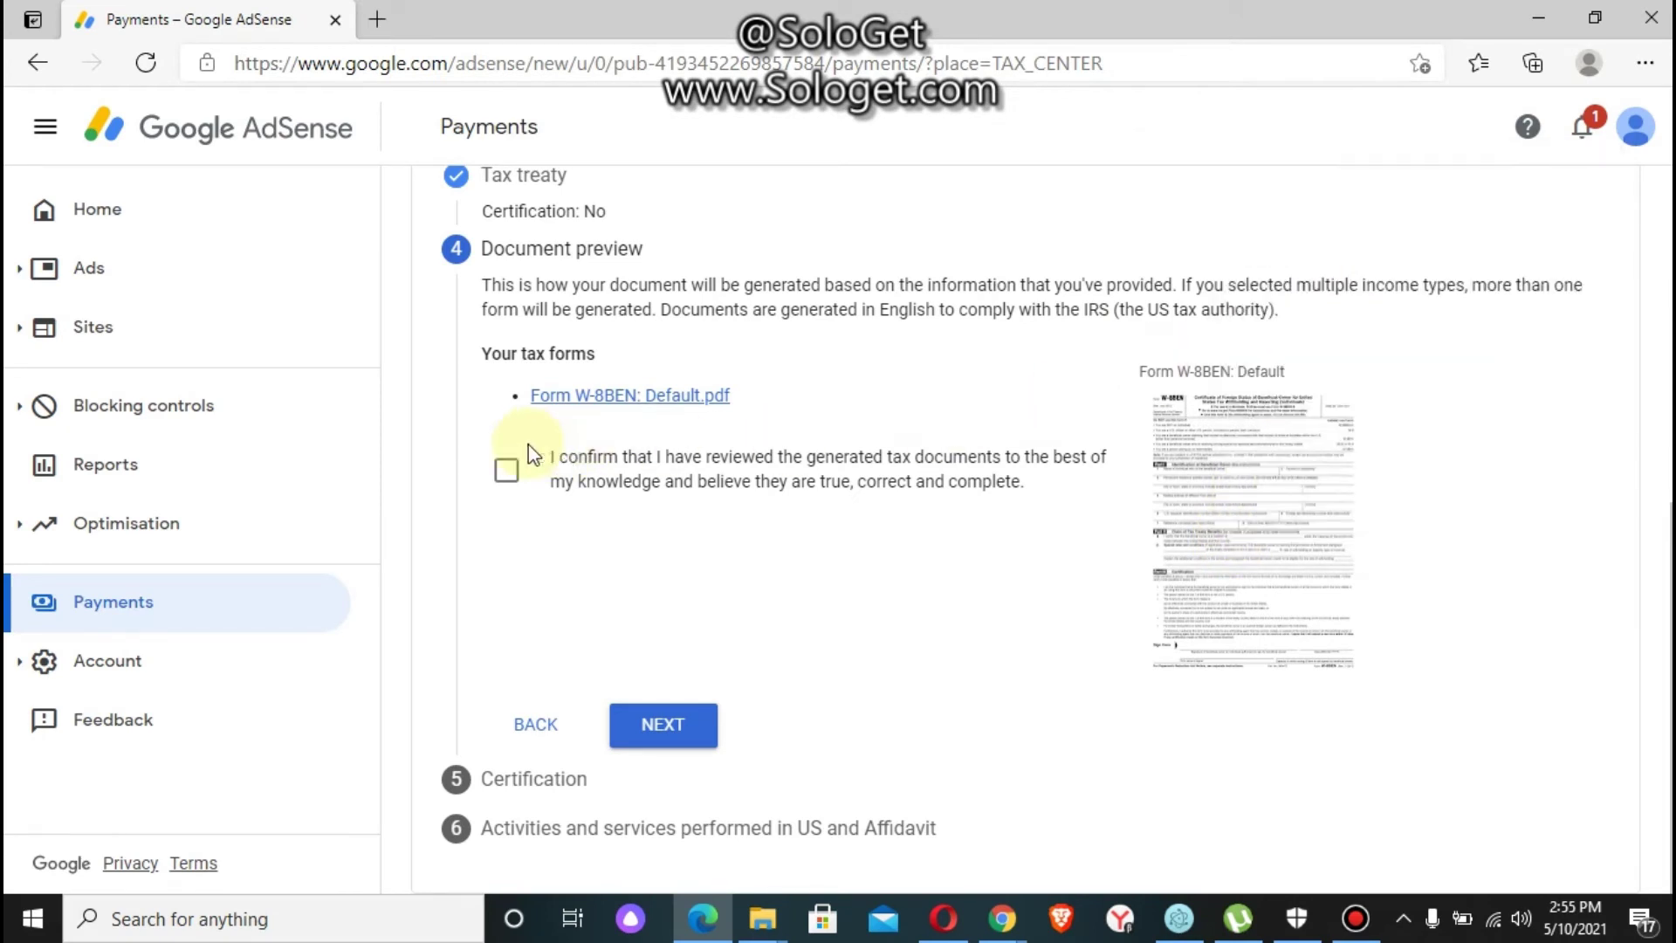
middle_click(638, 400)
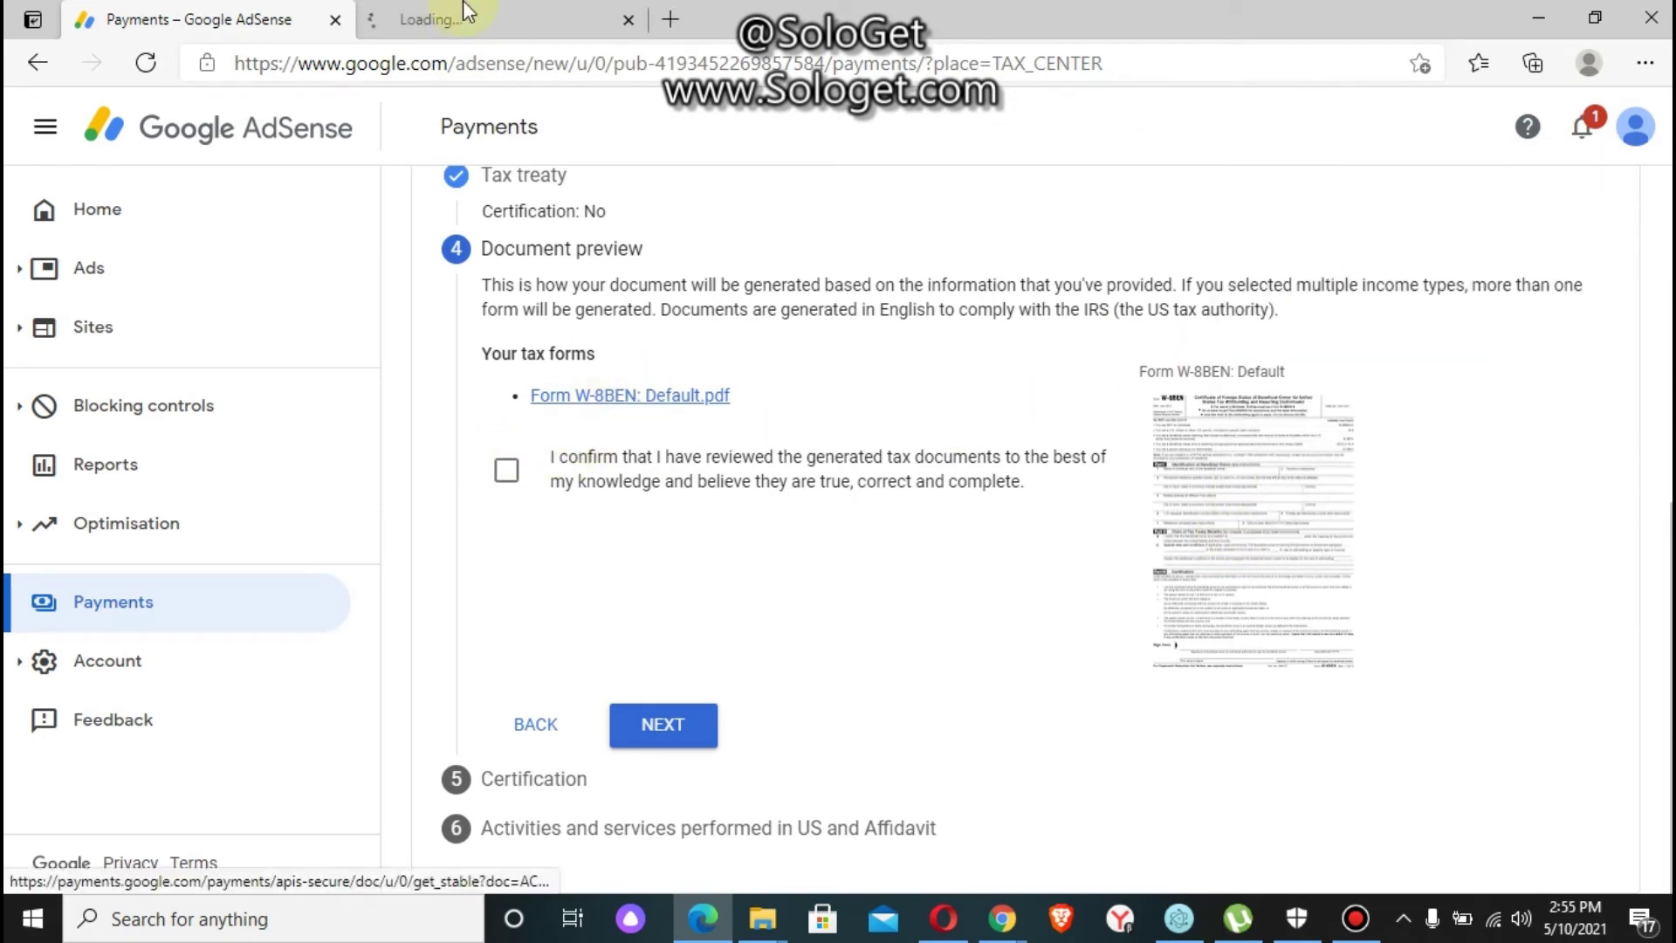
click(432, 18)
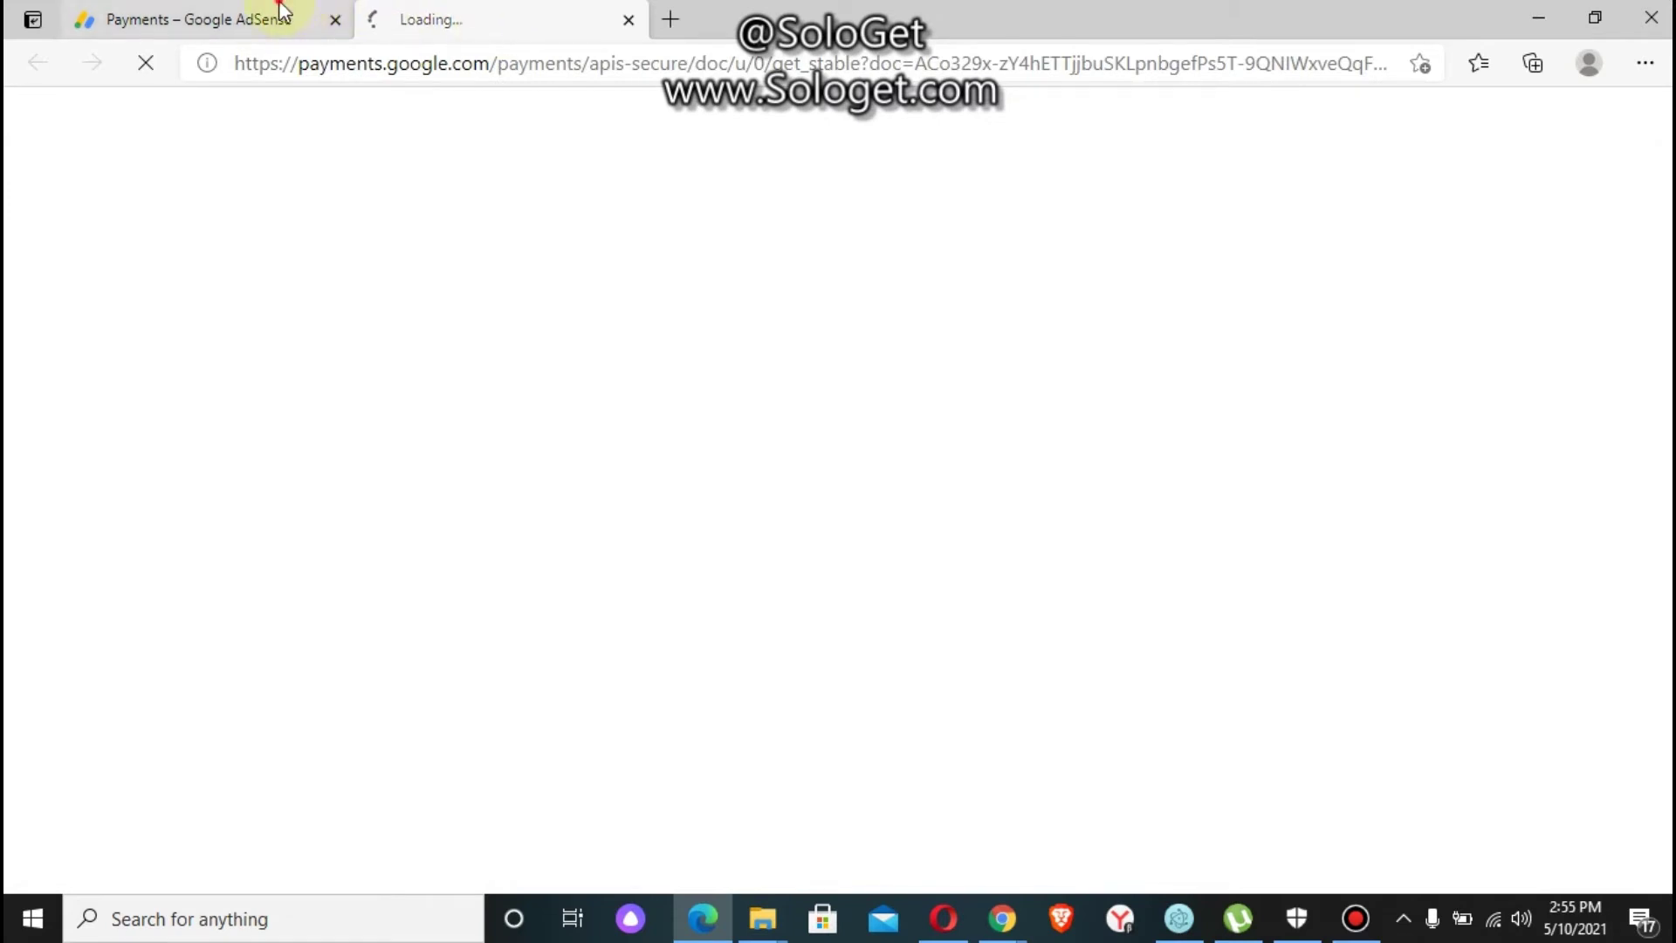
click(280, 18)
click(507, 474)
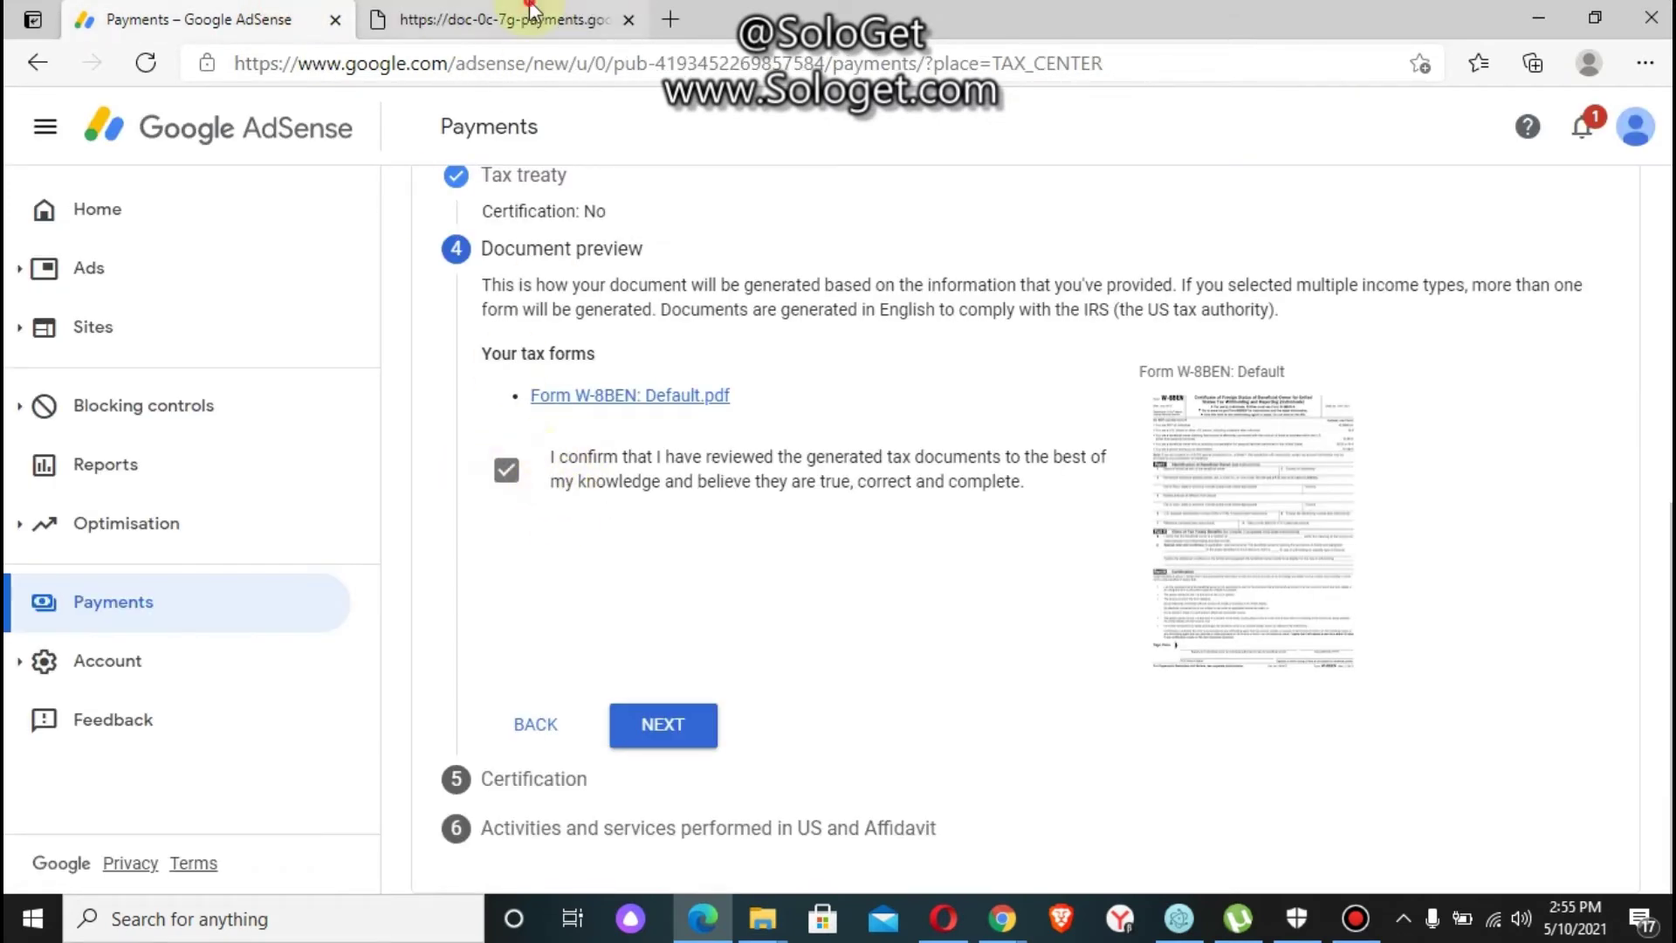
key(ctrl+Tab)
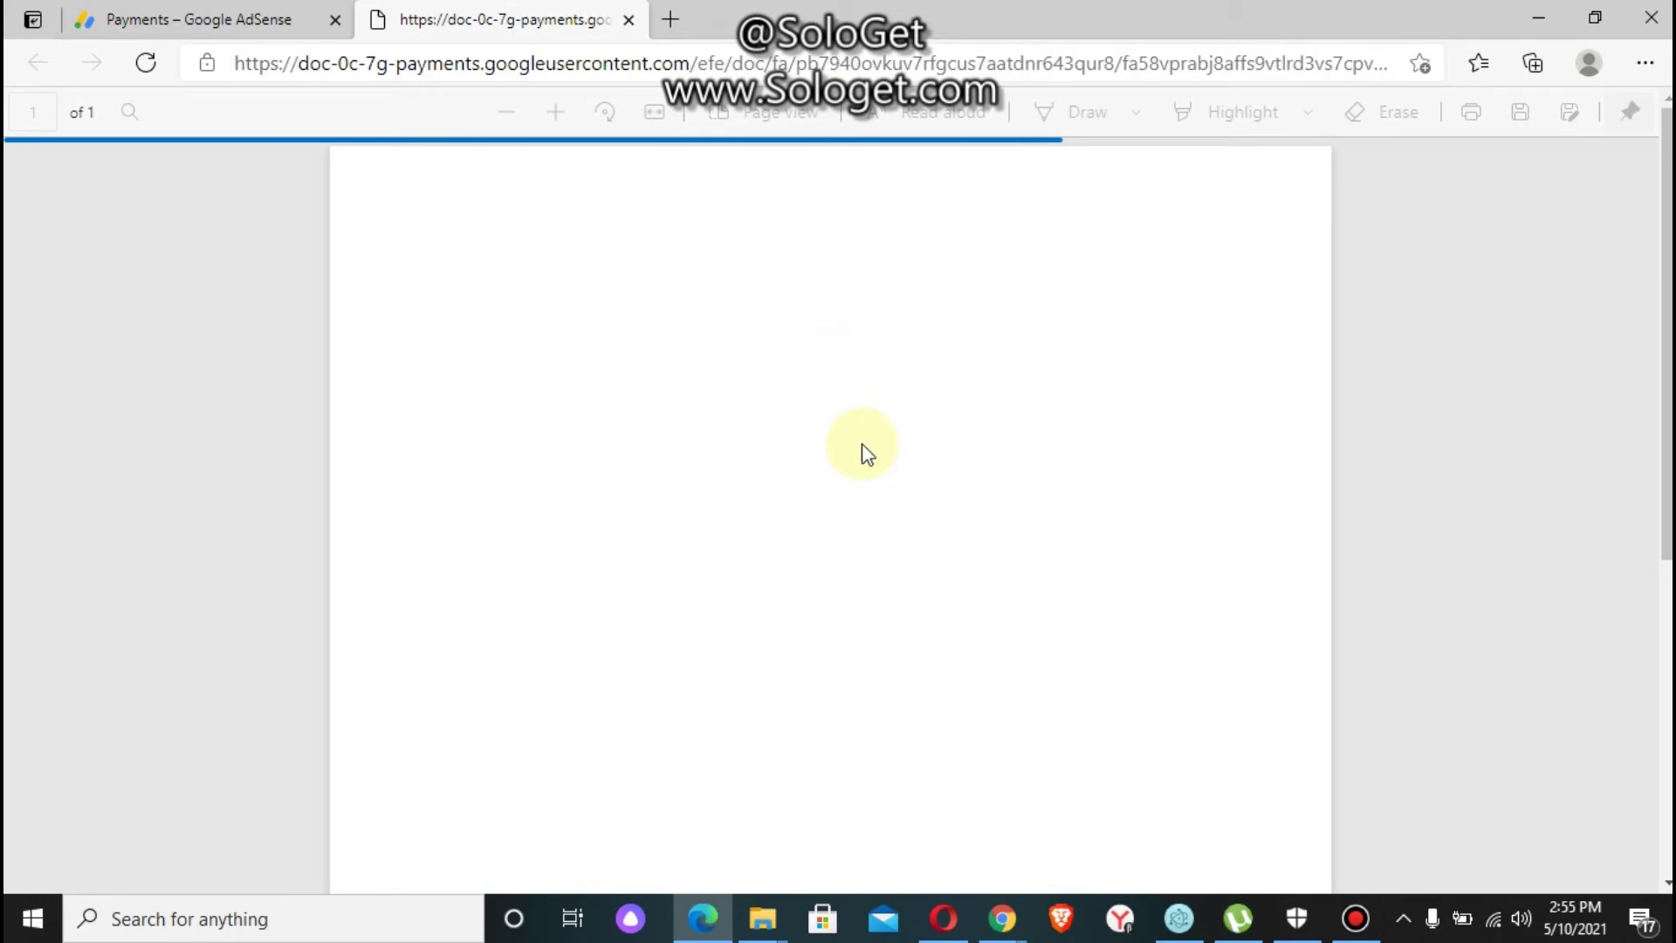
Scroll through the generated W-8BEN PDF, then return to the AdSense tax form tab
scroll(847, 445, down, 5)
scroll(812, 447, up, 6)
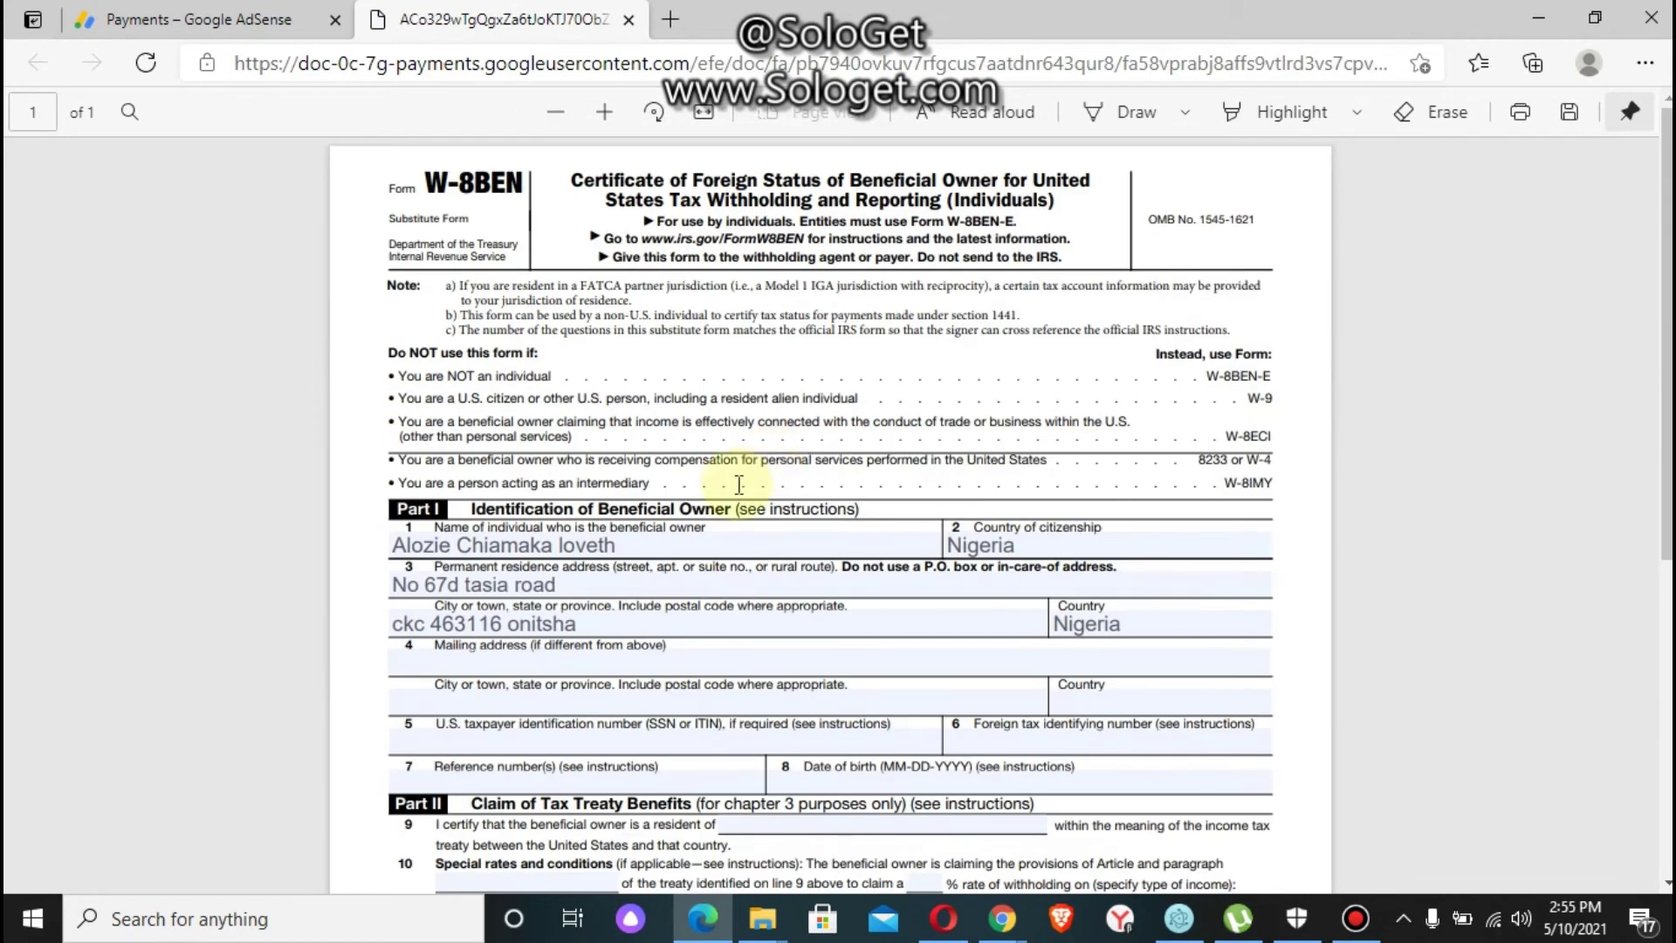
scroll(781, 548, down, 6)
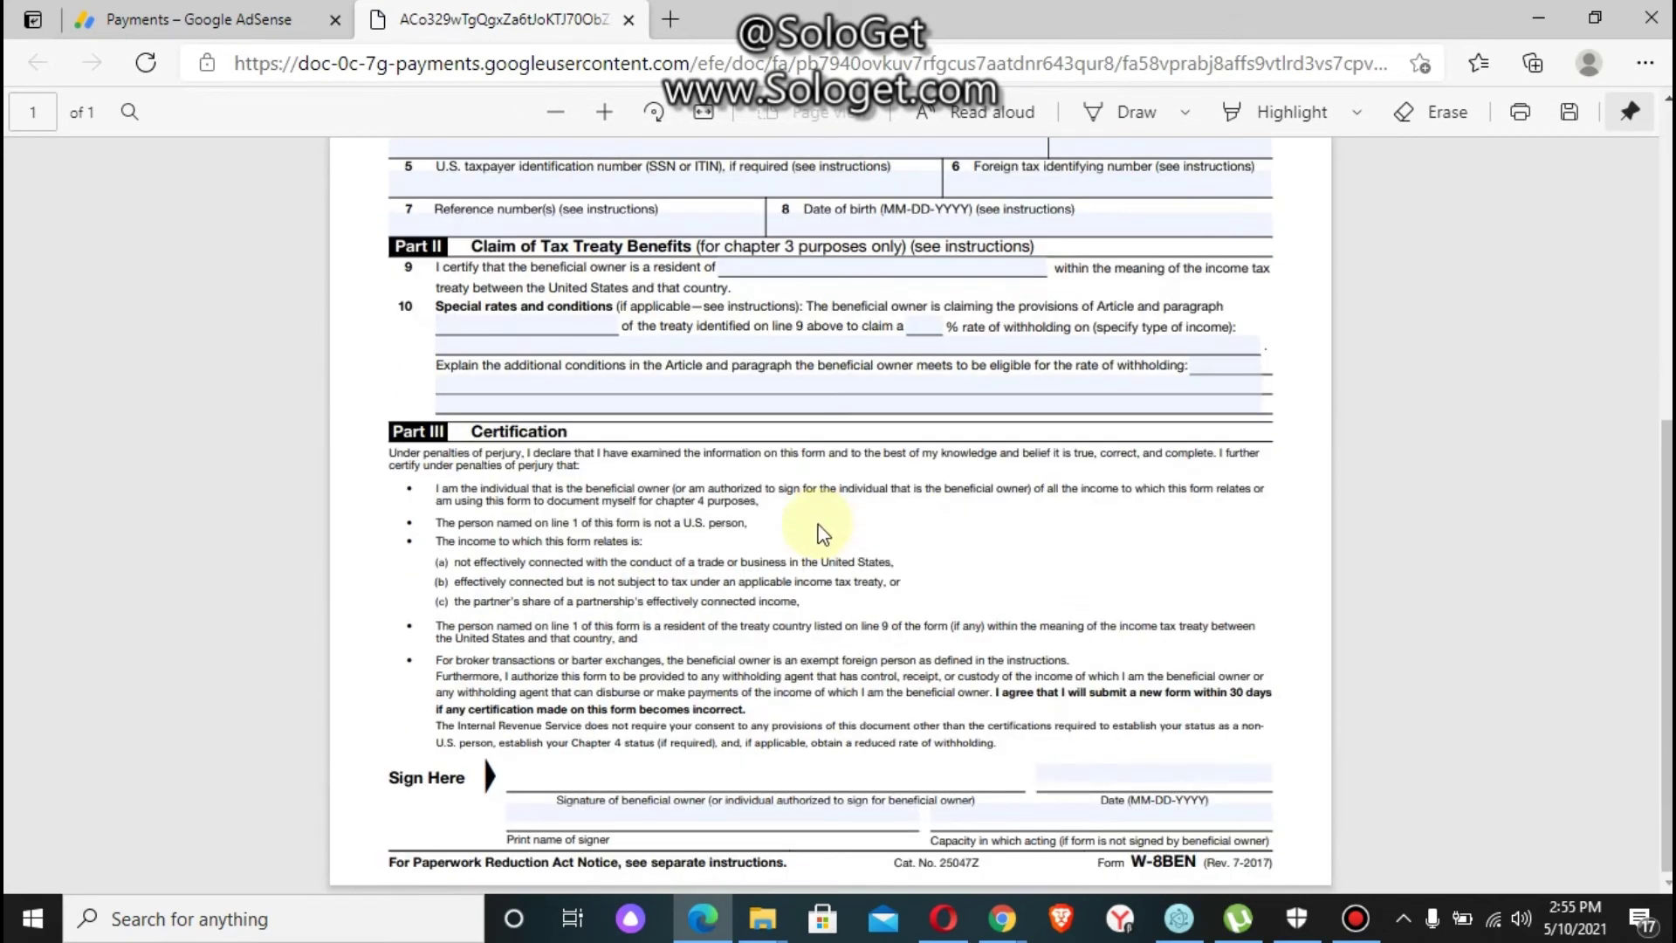
click(208, 12)
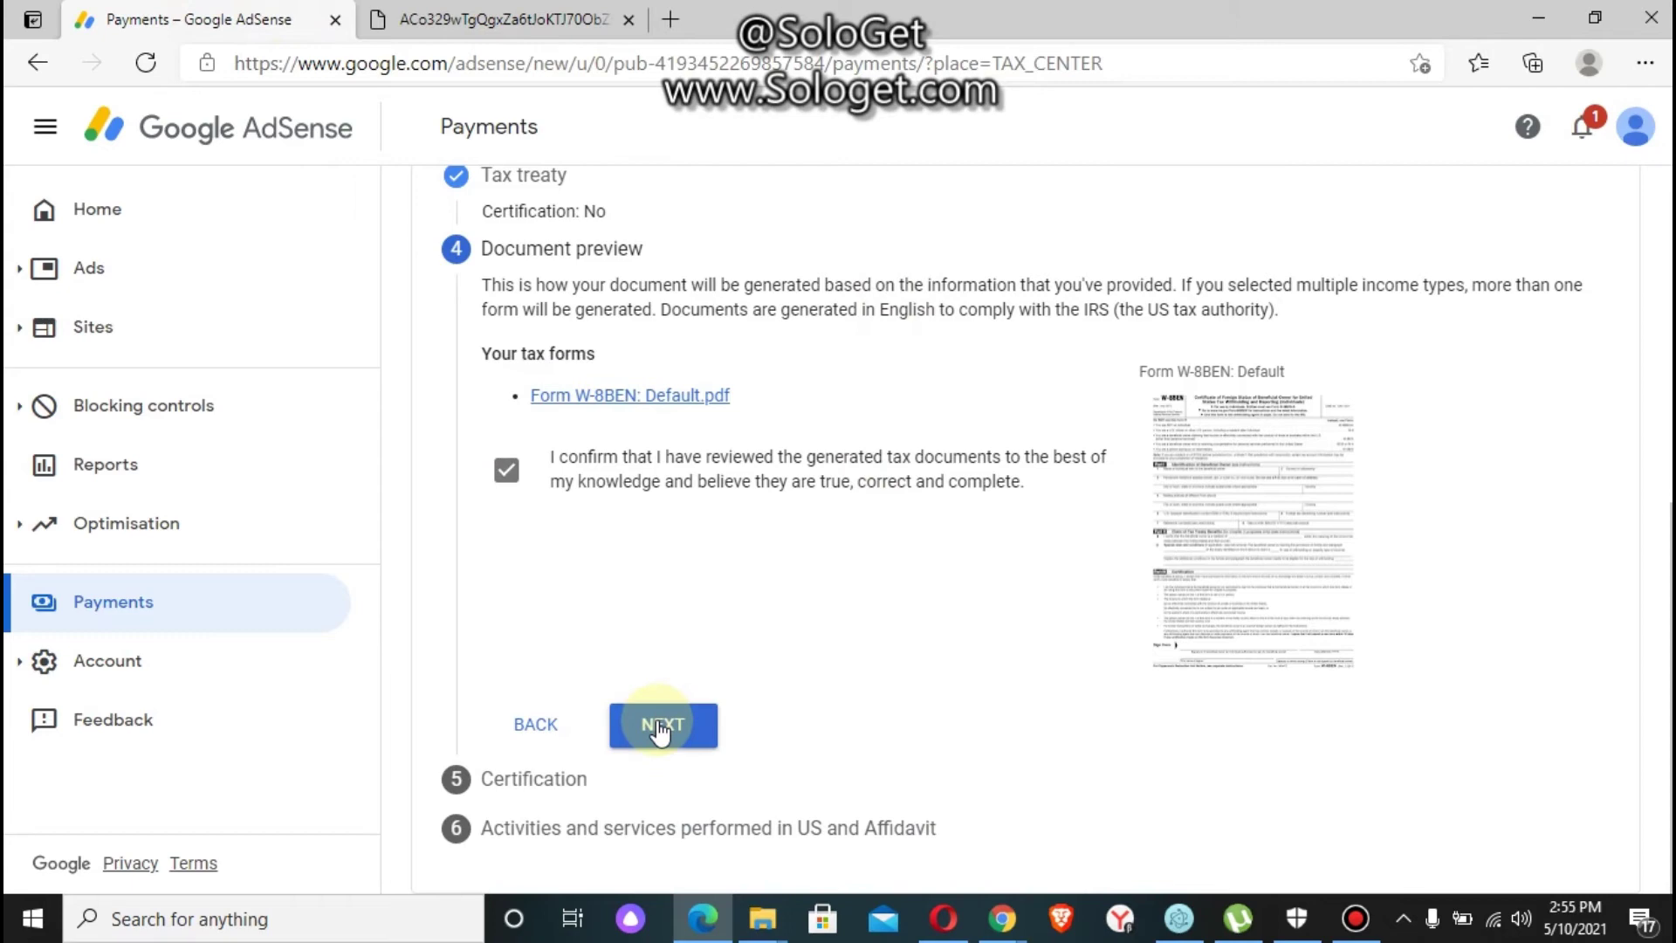
Sign the certification with the pasted full legal name as the person listed and continue
click(661, 729)
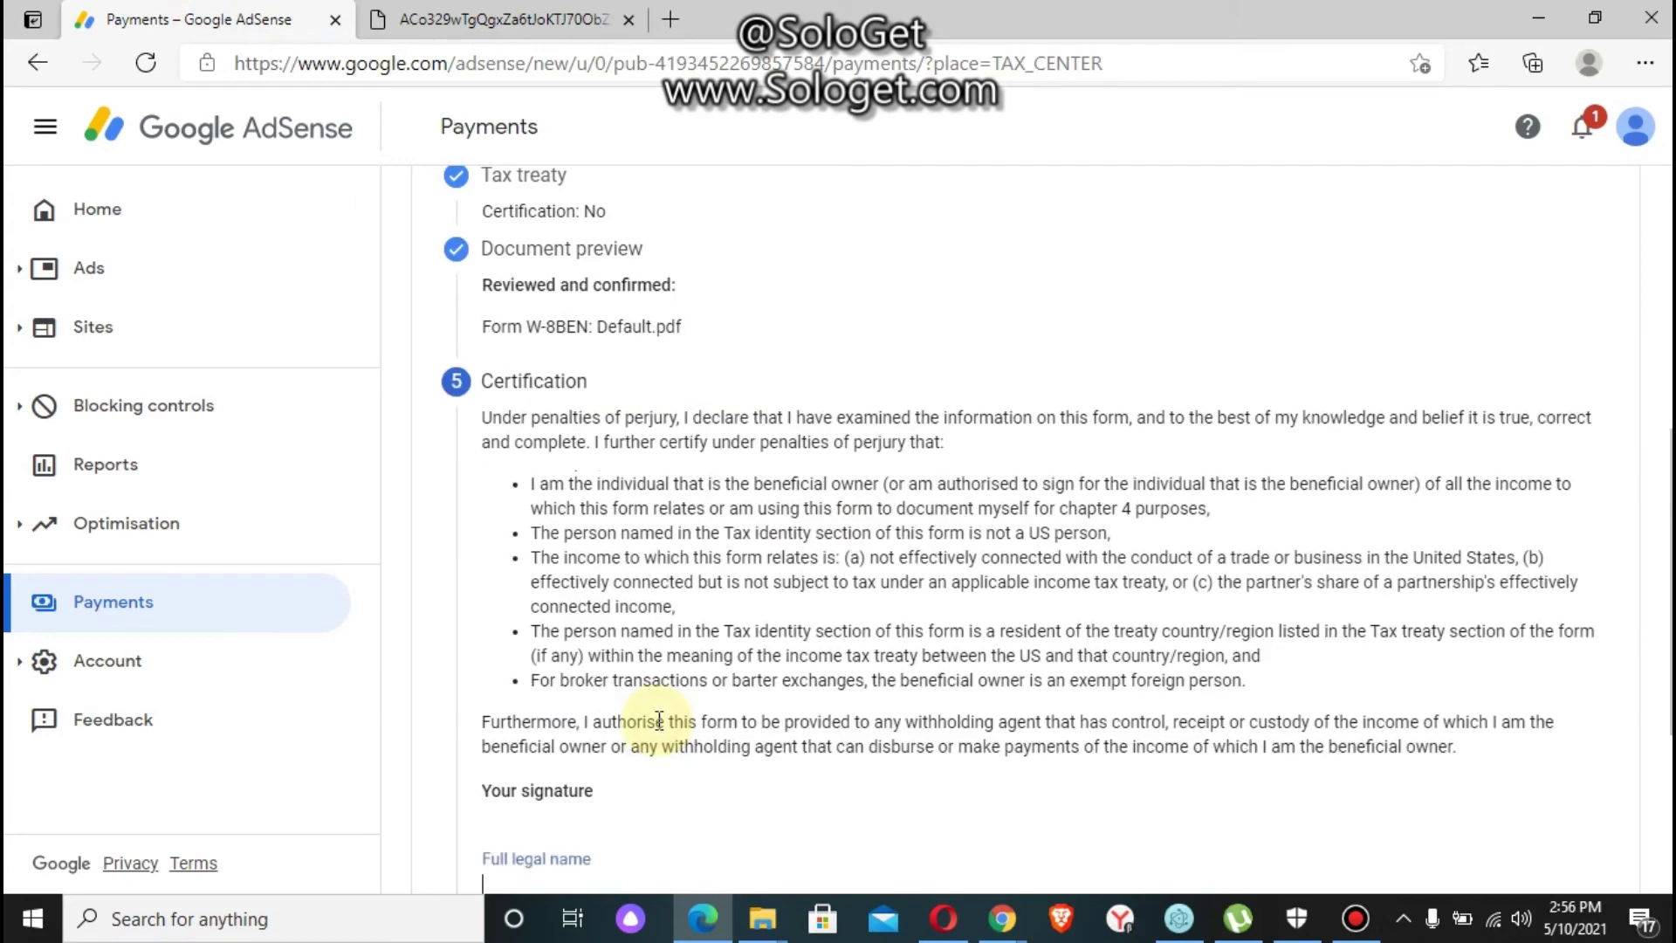
scroll(659, 718, down, 4)
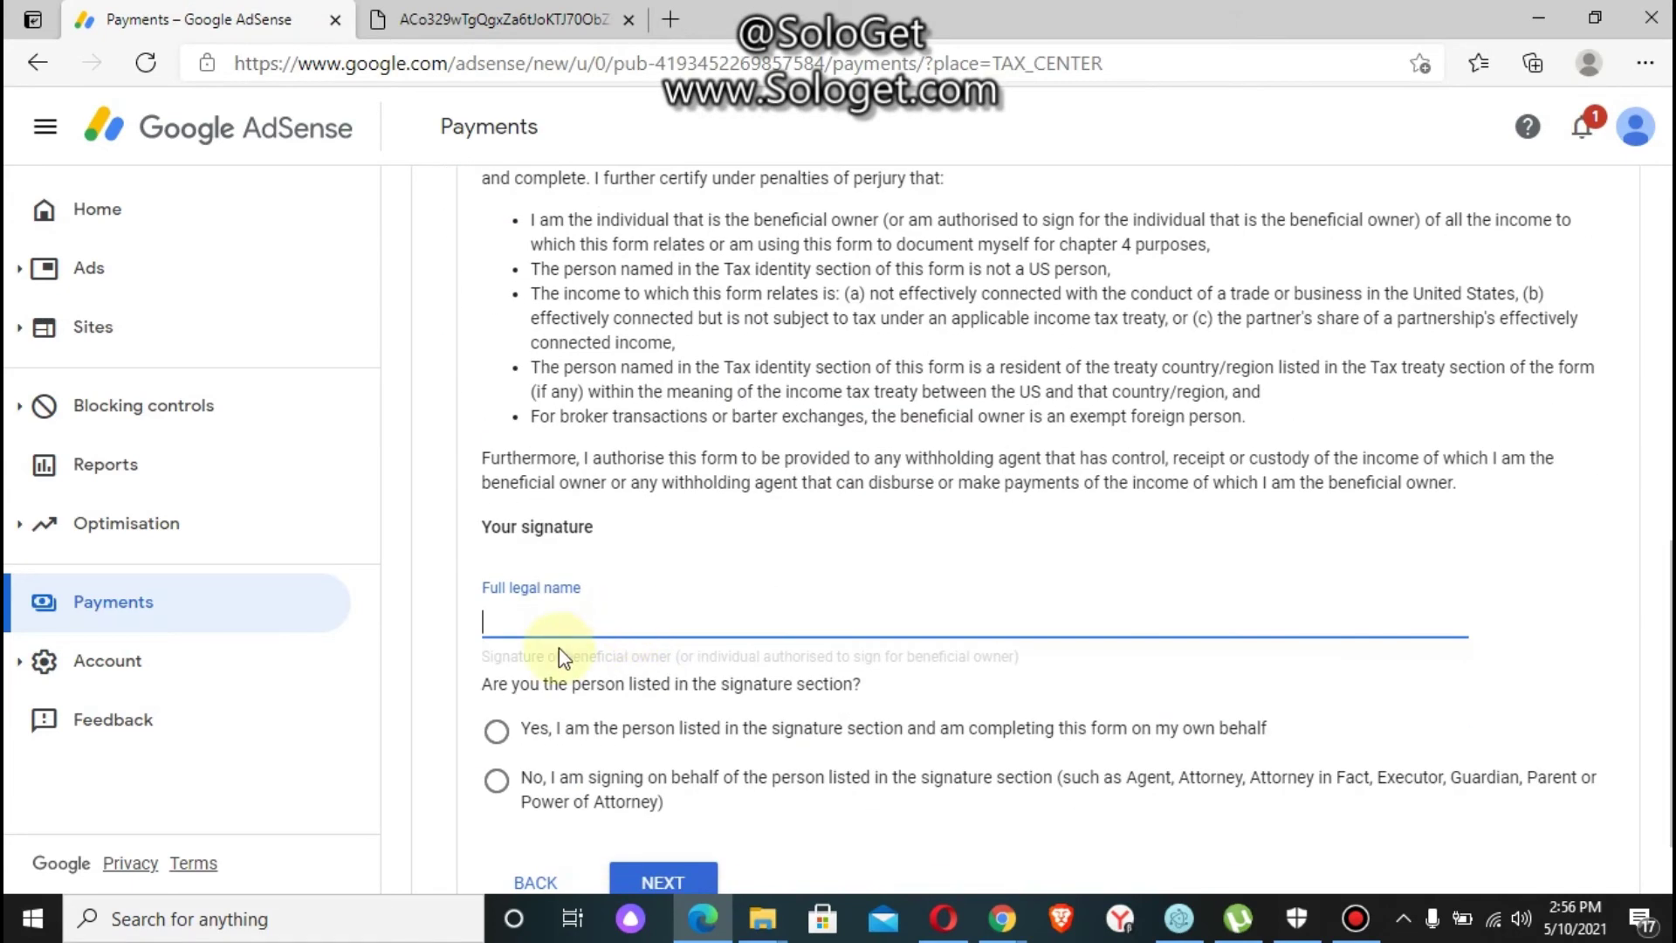
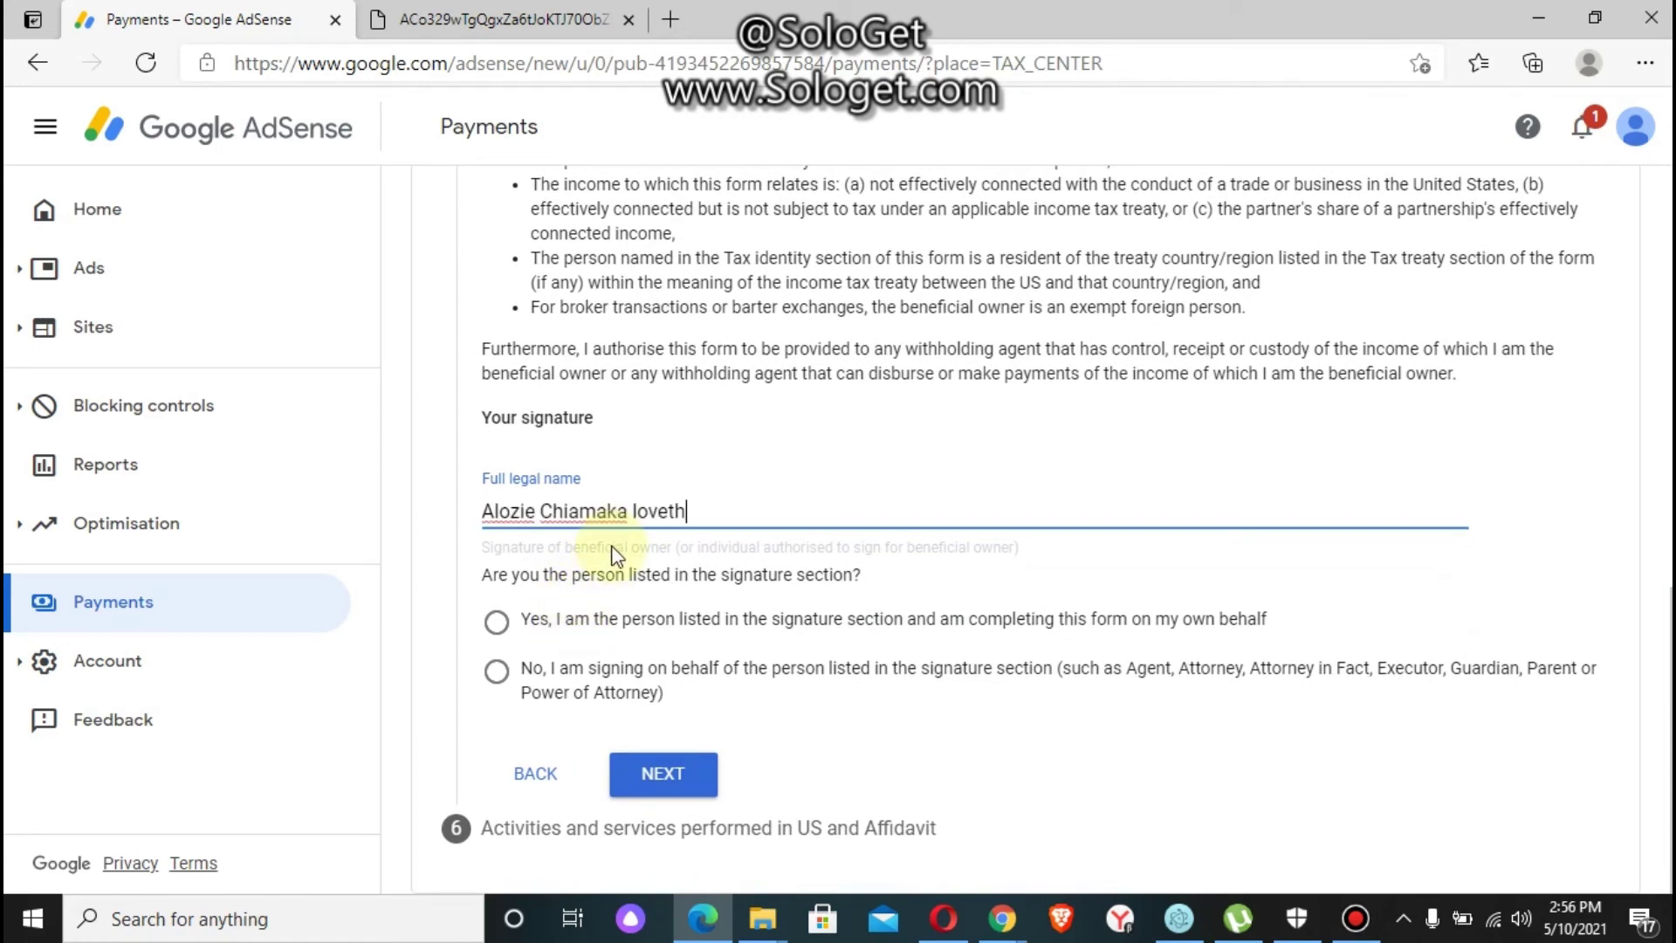
click(490, 625)
click(665, 775)
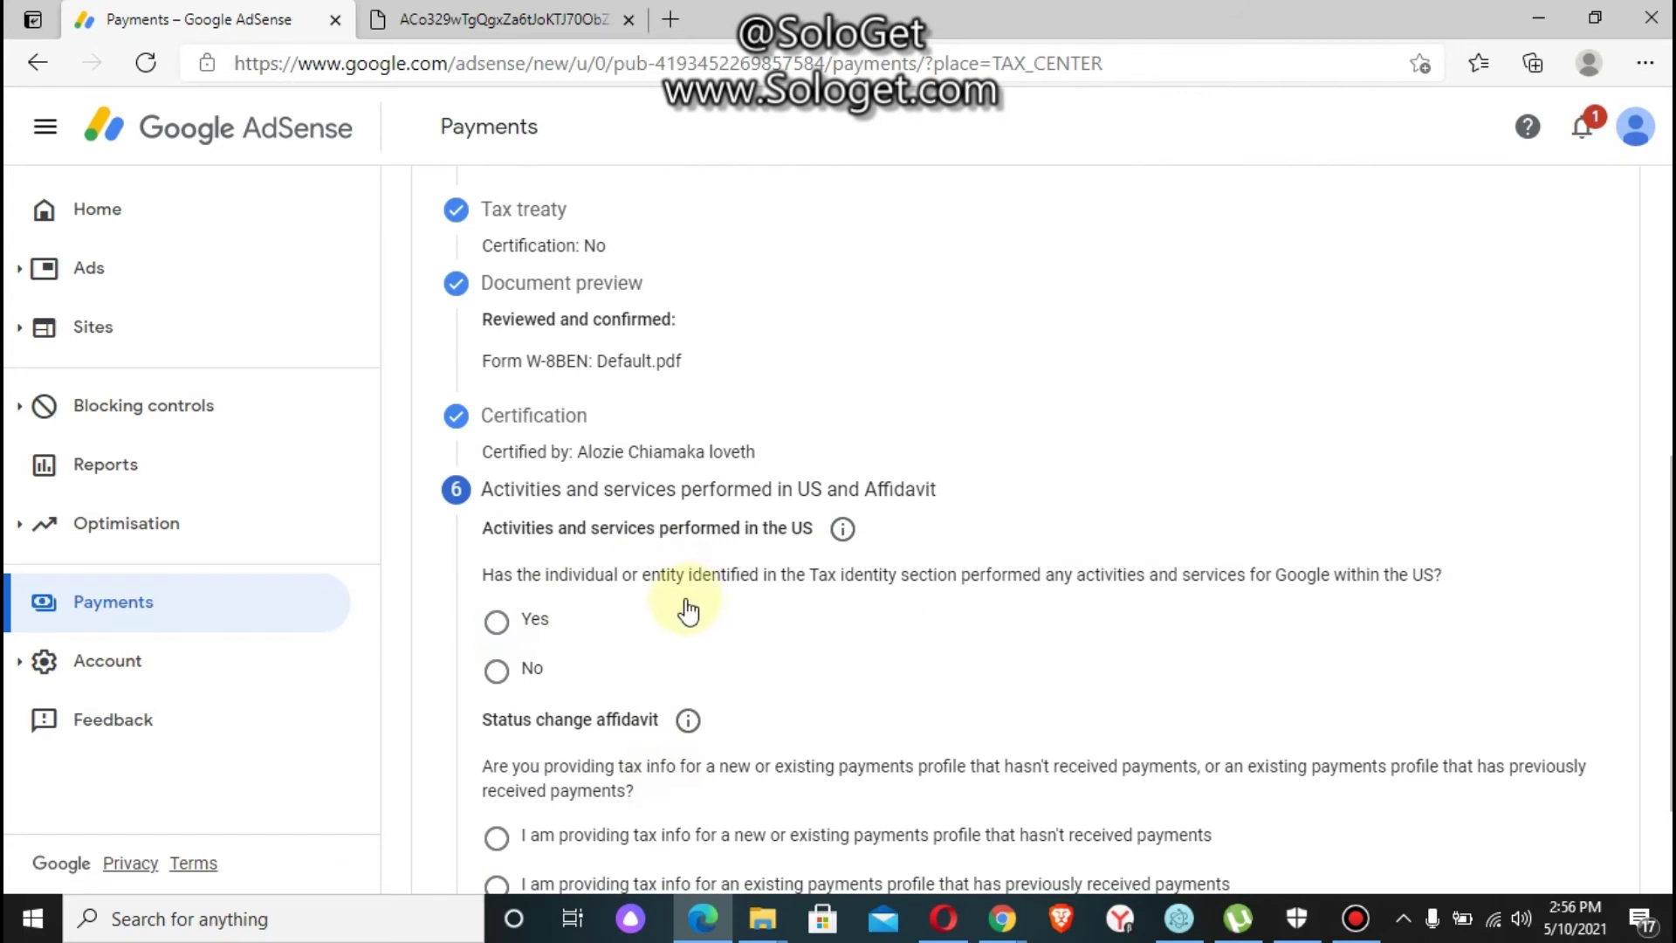
Declare no activities for Google in the US and certify services are performed outside the US
scroll(694, 598, down, 2)
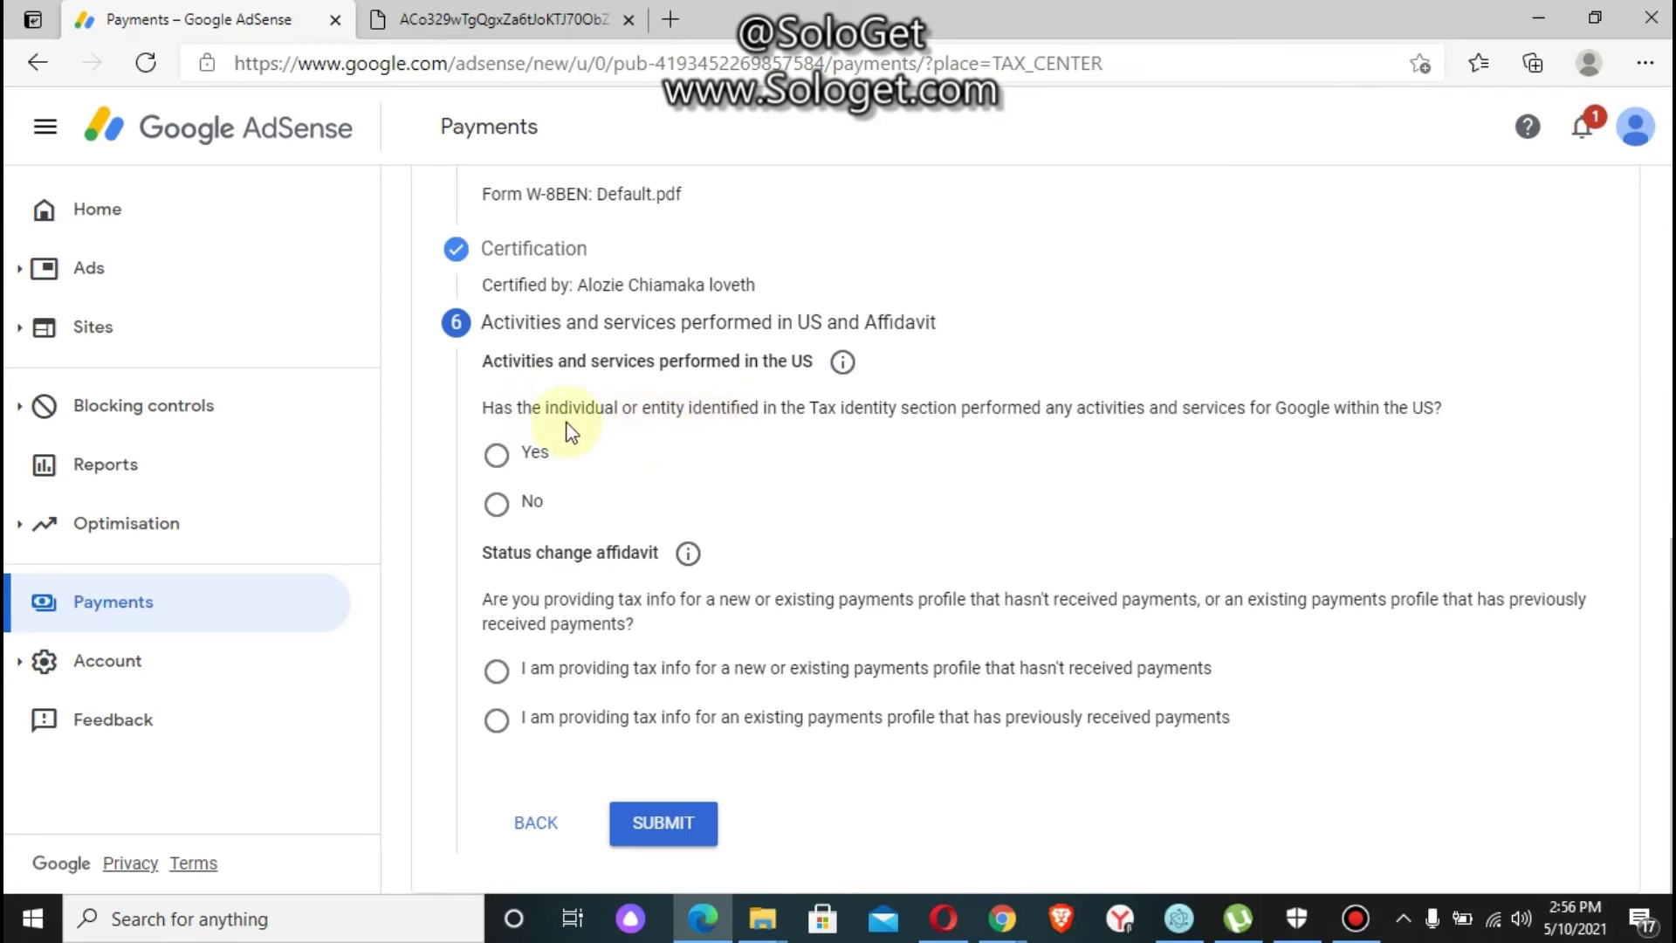
click(497, 504)
click(526, 563)
Choose the existing paid-profile affidavit and declare the information unchanged since 1 January 2020
scroll(666, 506, down, 1)
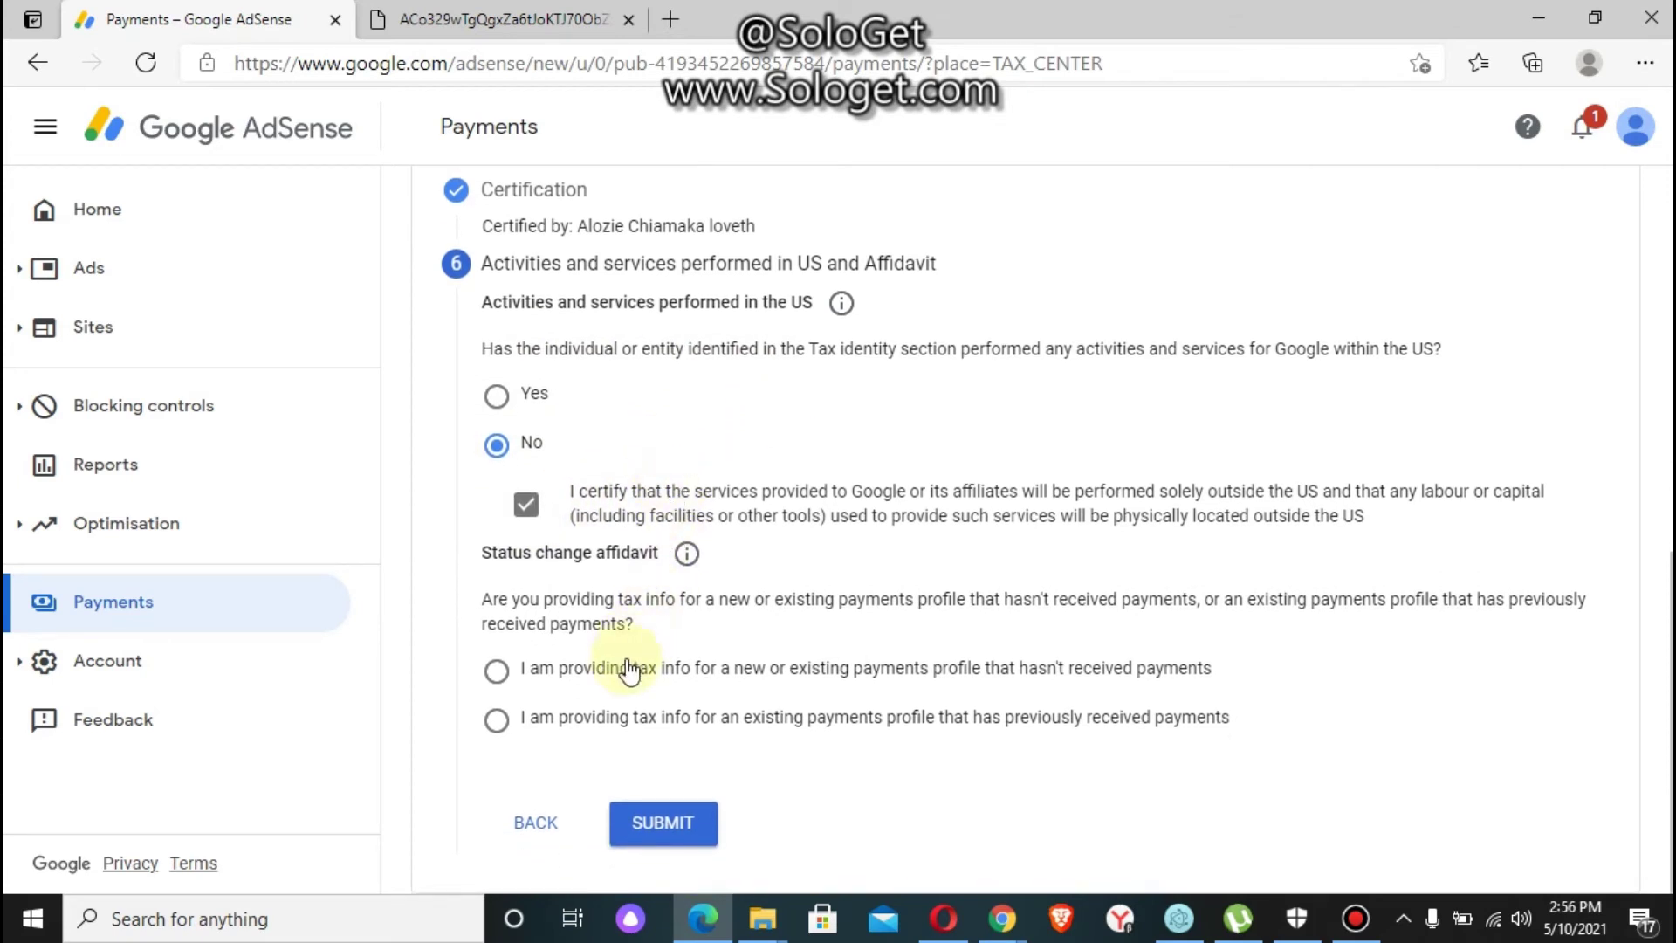
click(497, 719)
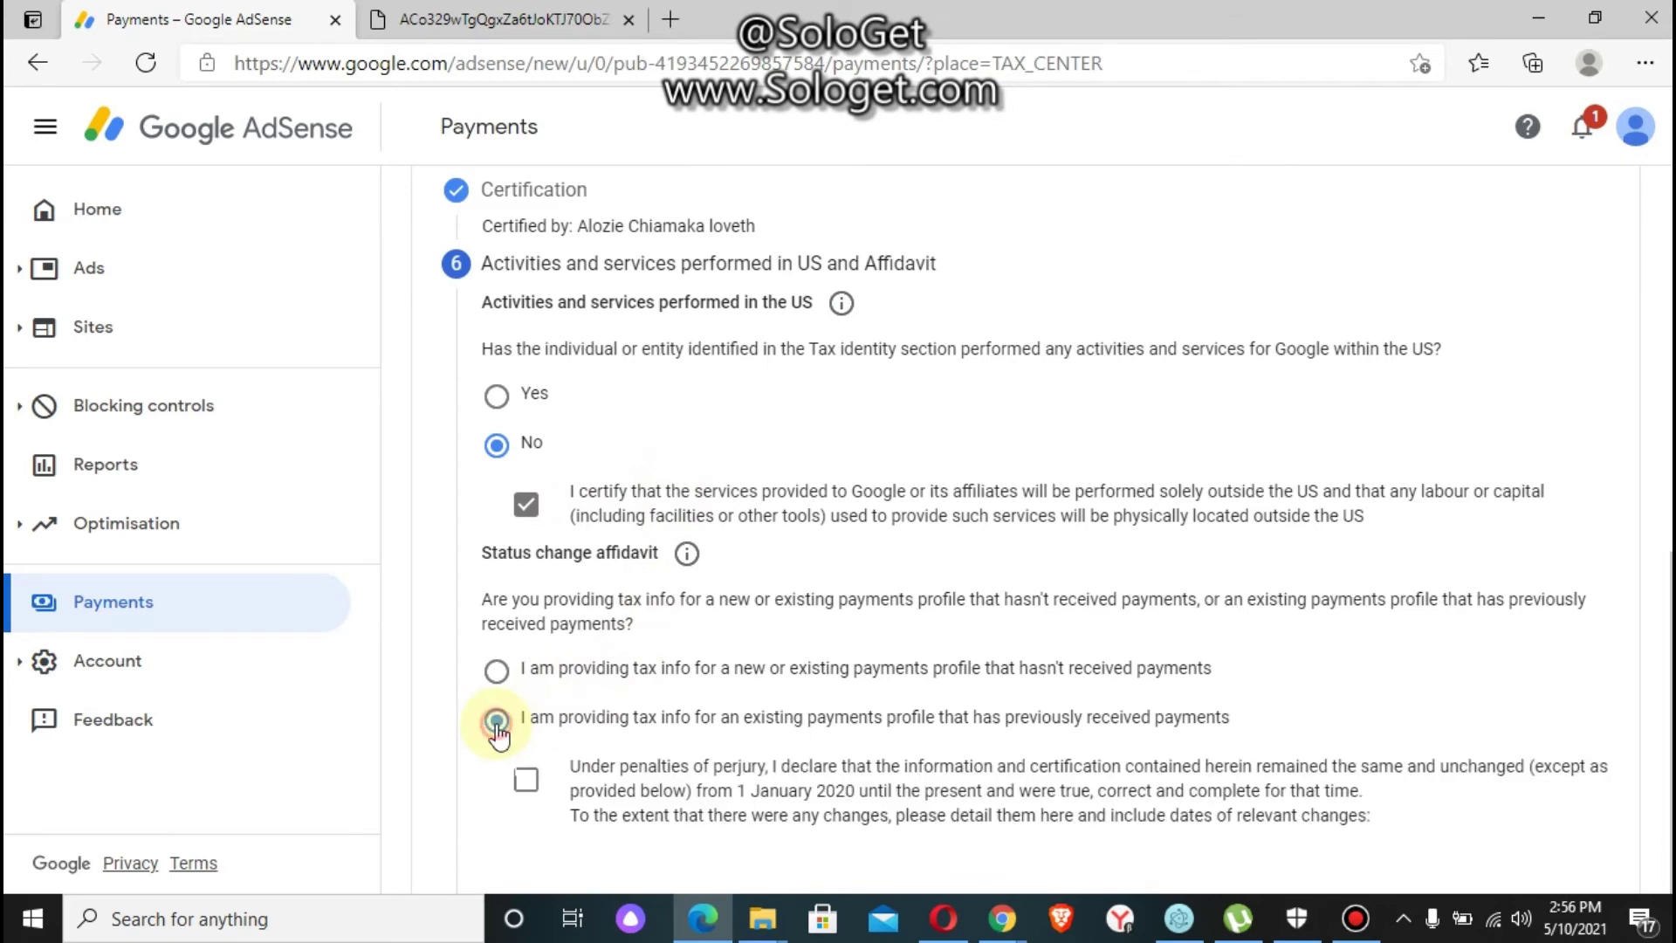
scroll(553, 698, down, 3)
click(528, 583)
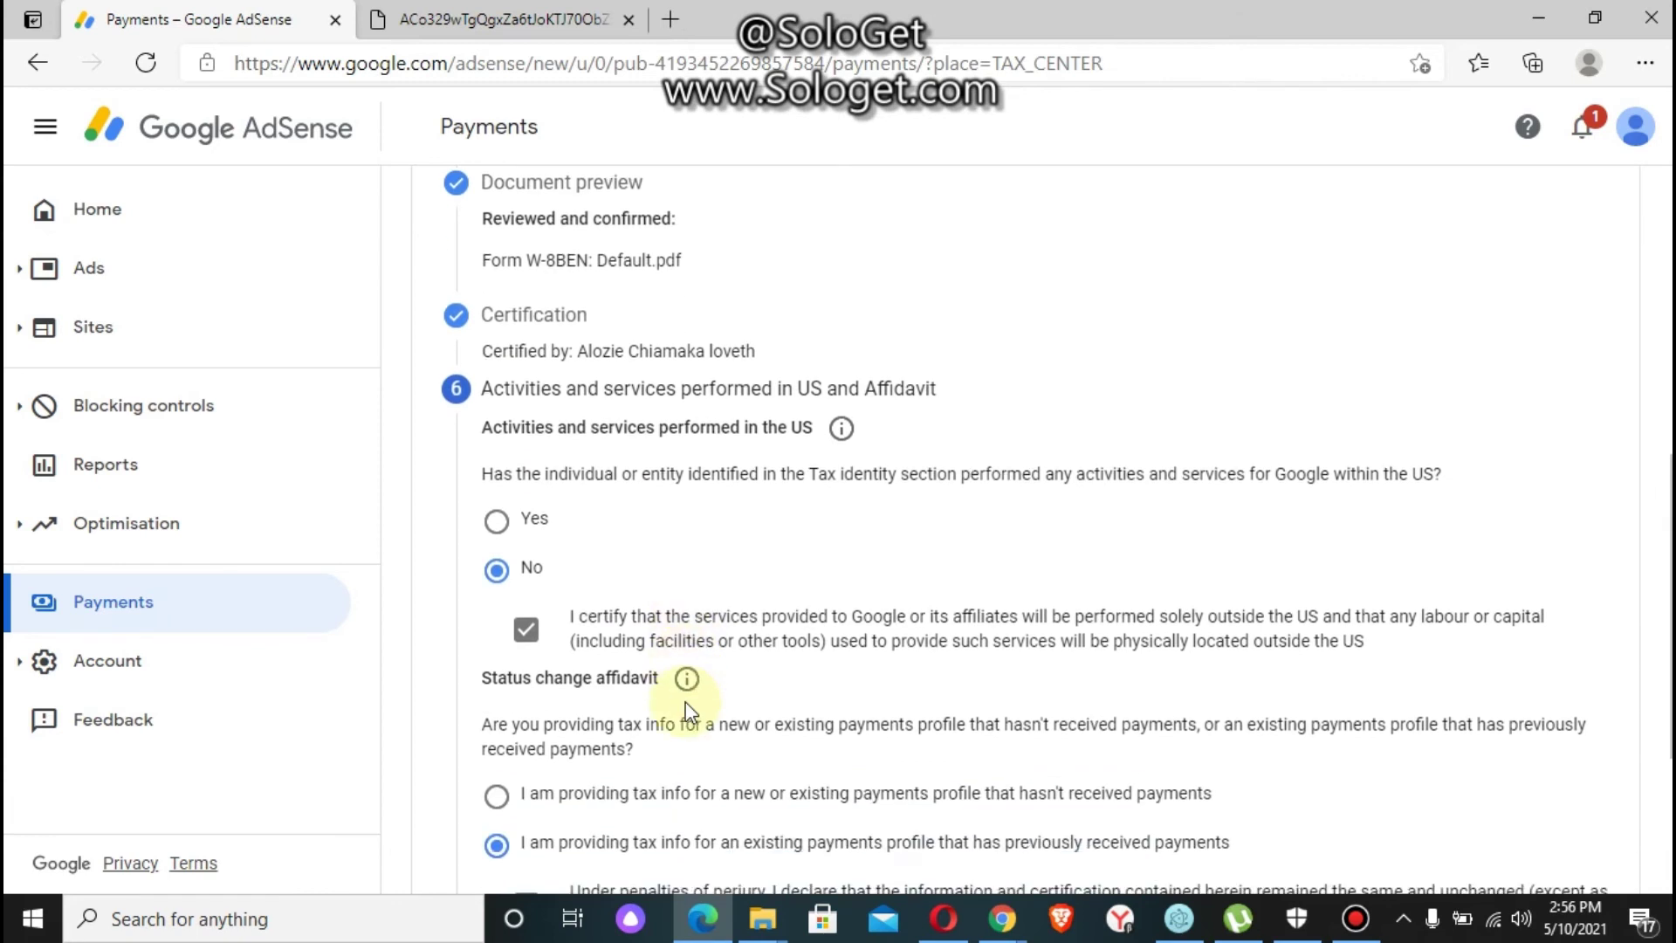
Submit the W-8BEN tax information, dismiss the notice, and view the PDF tab again
click(698, 833)
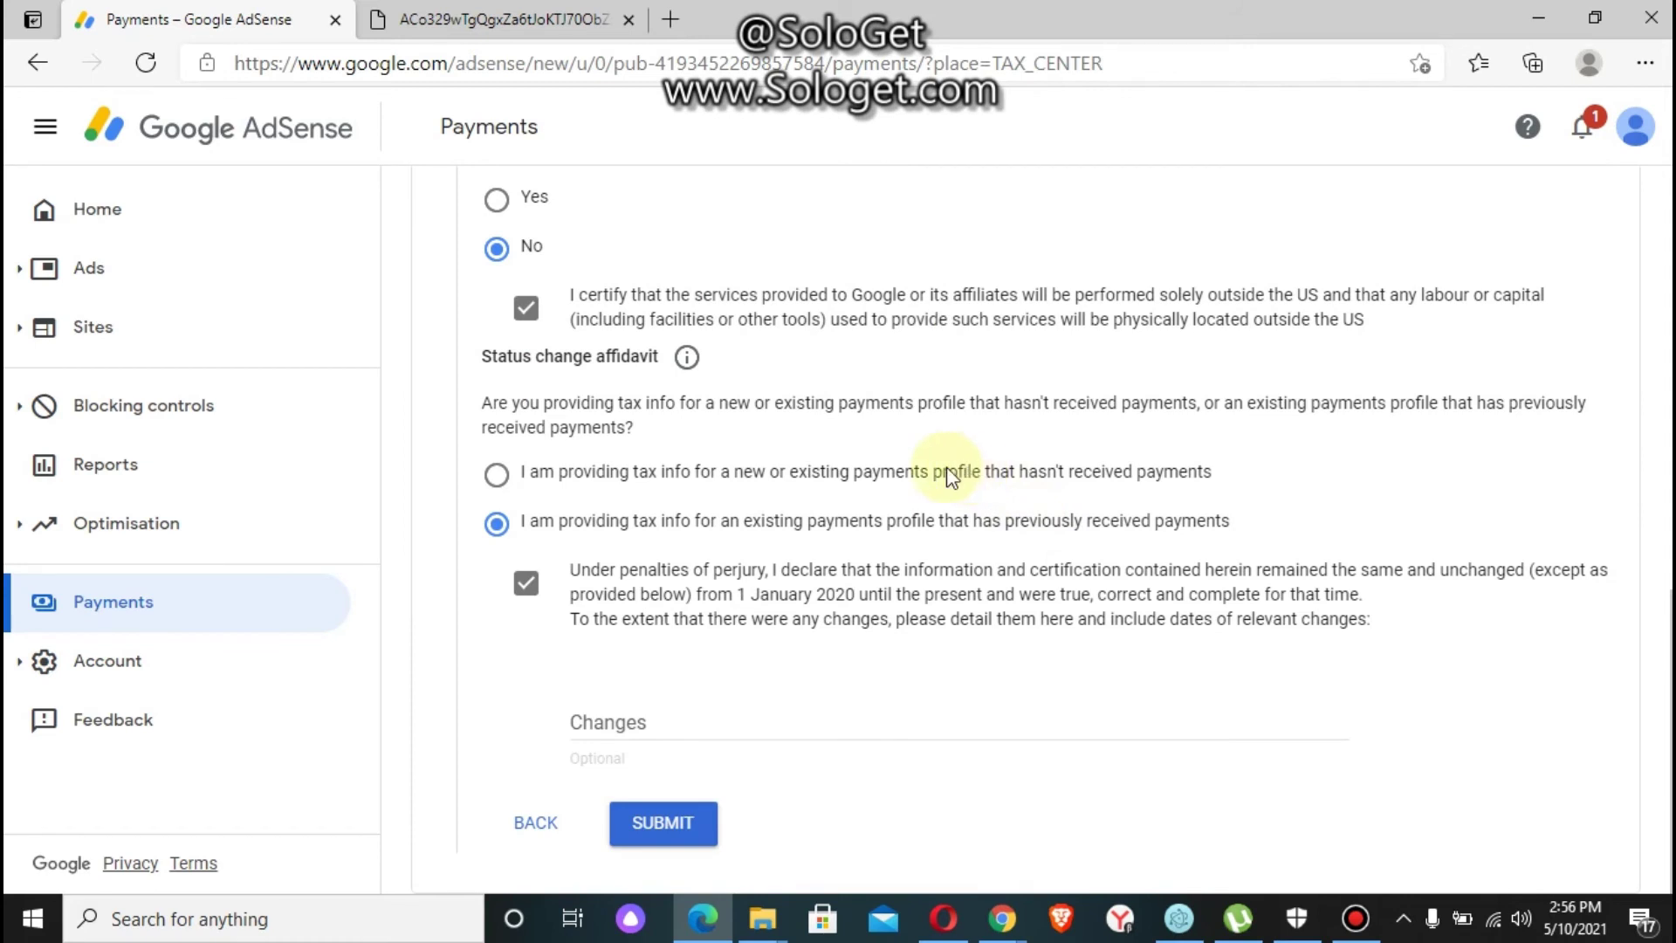
click(909, 471)
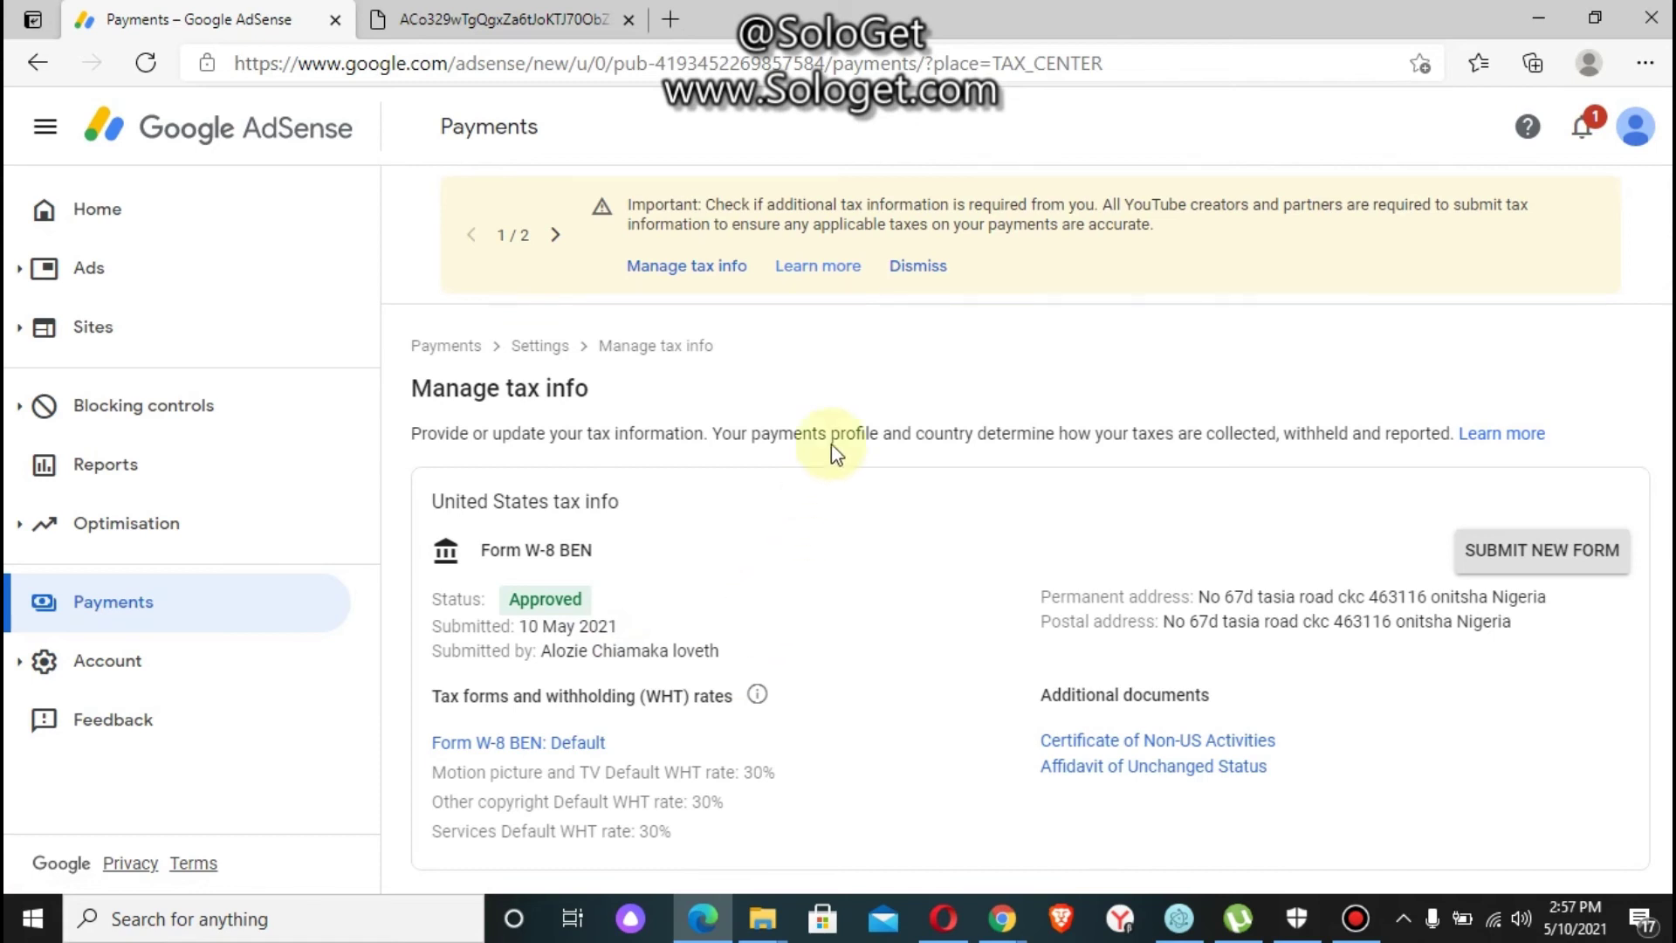
click(917, 265)
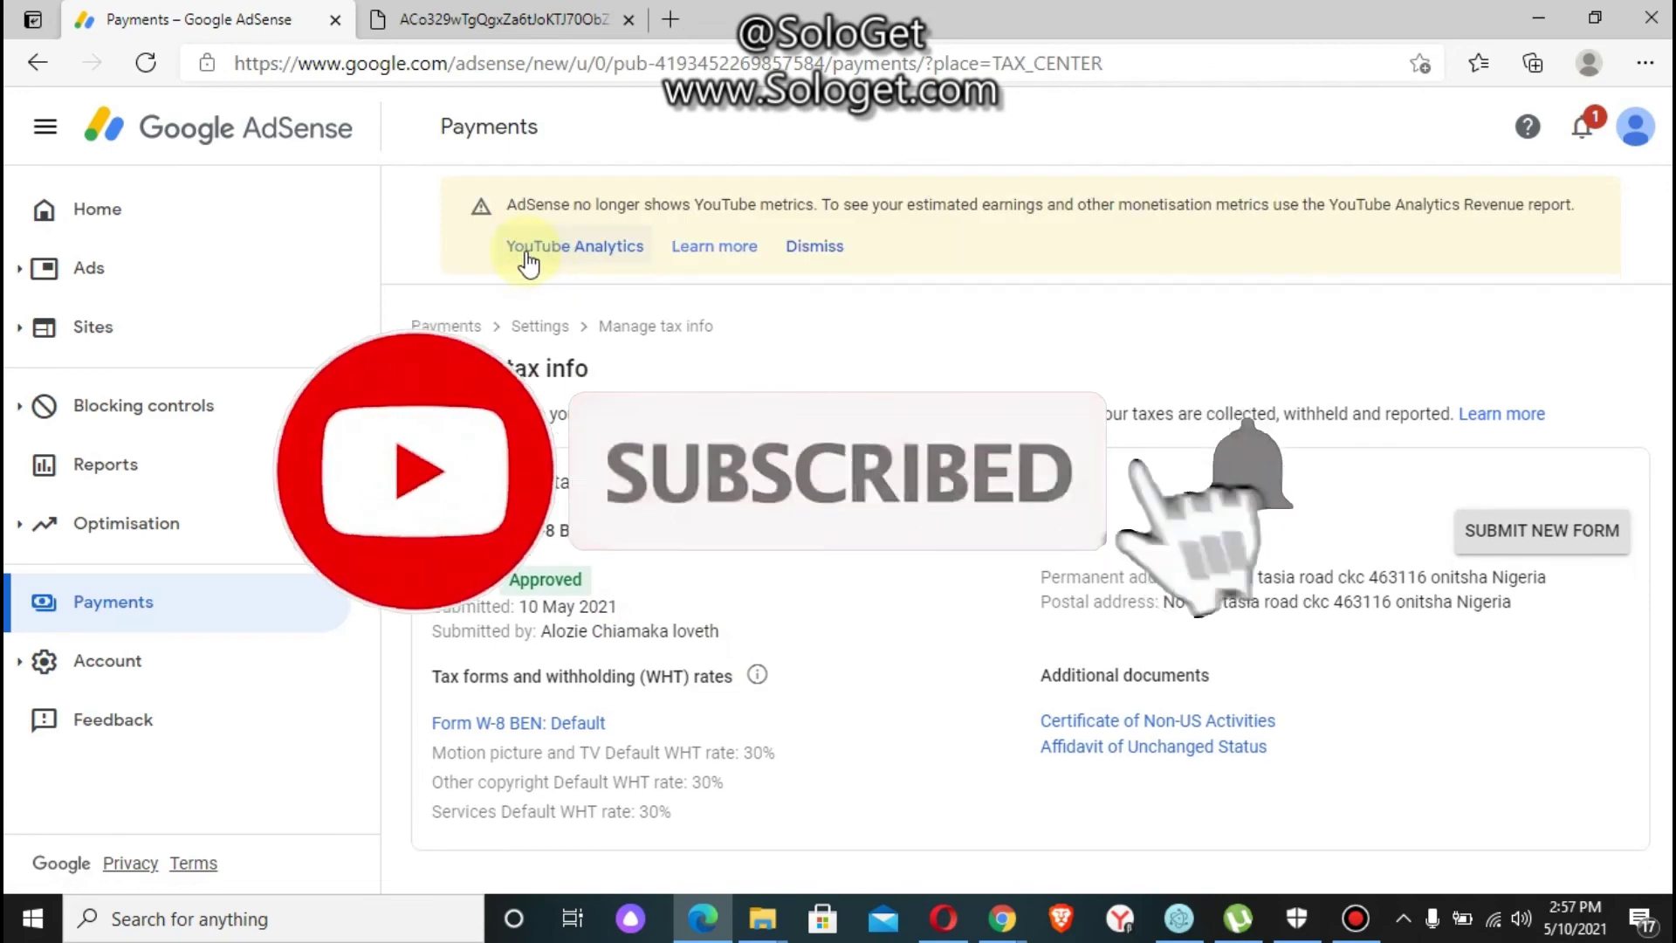
click(517, 11)
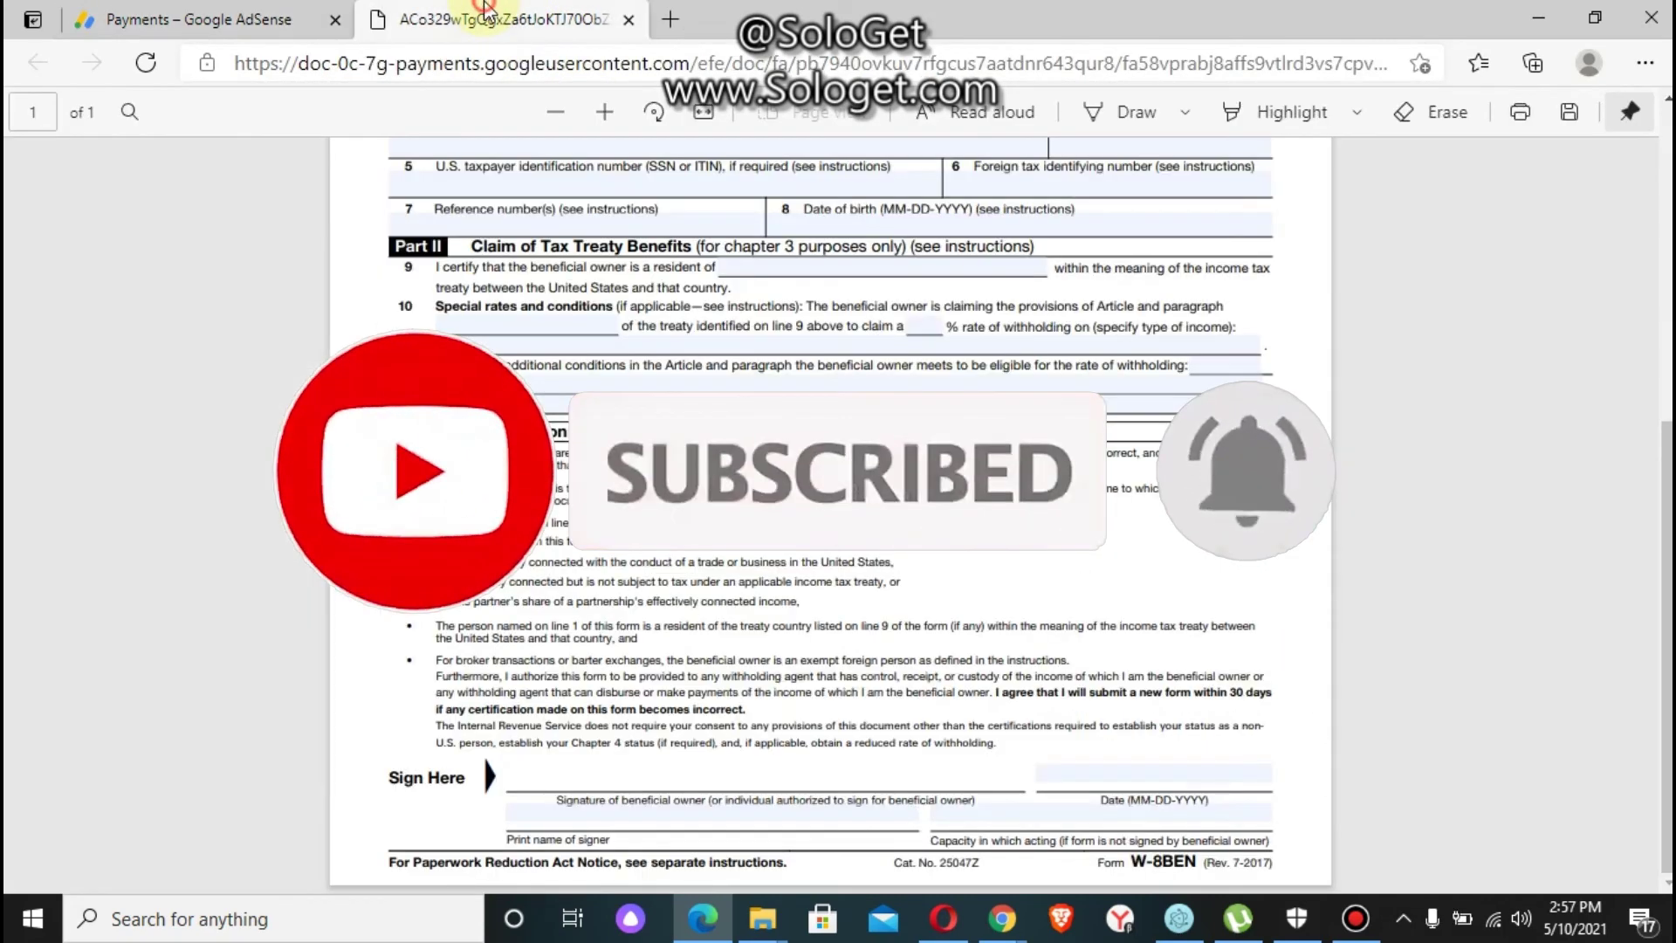